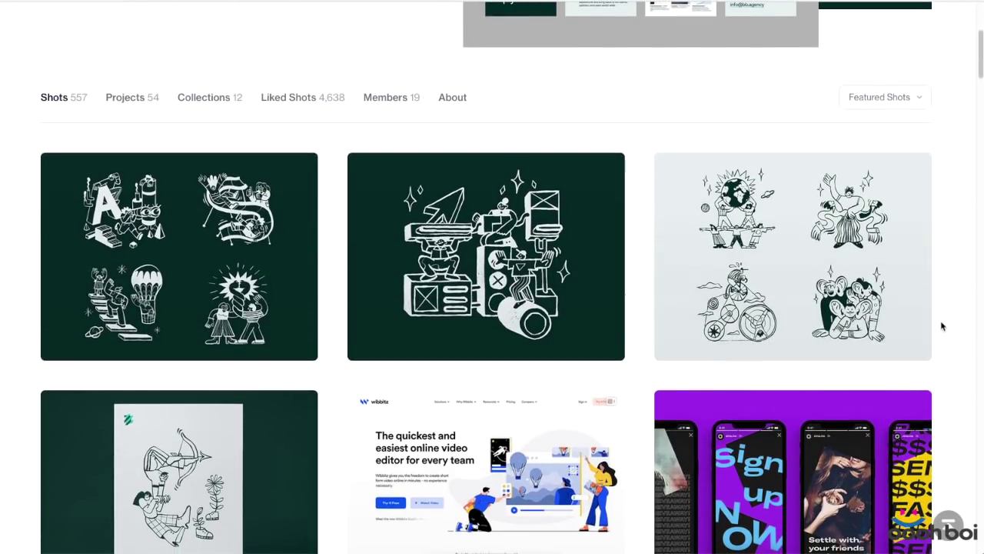
- Scroll through the Balkan Brothers shots grid until the Assembly Payments case study is visible
scroll(941, 326, down, 5)
scroll(941, 326, down, 8)
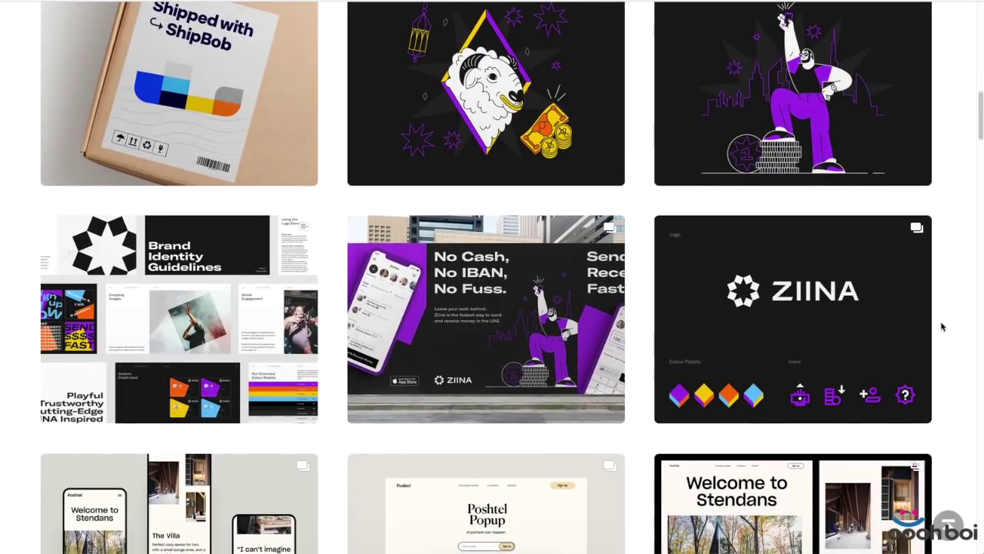
scroll(941, 326, down, 4)
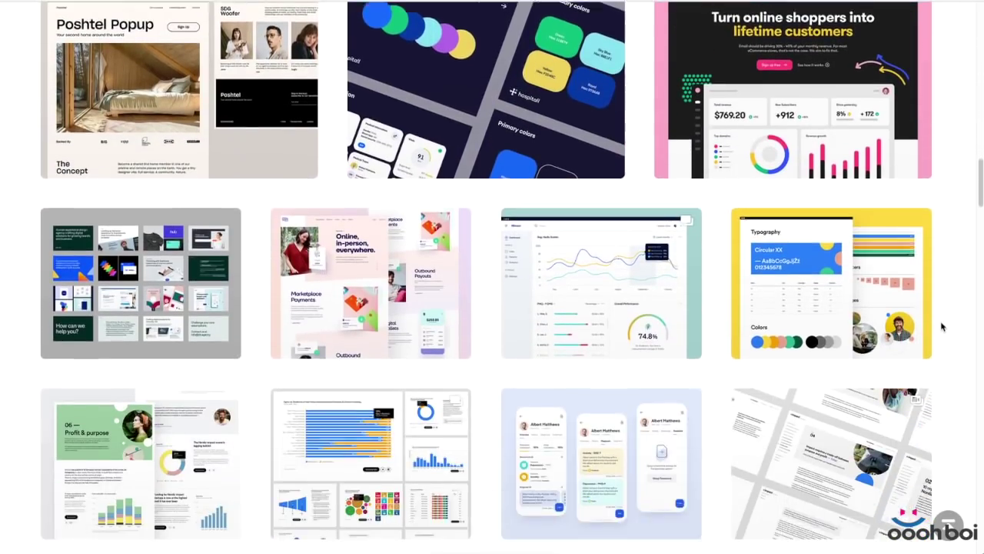
scroll(941, 326, down, 1)
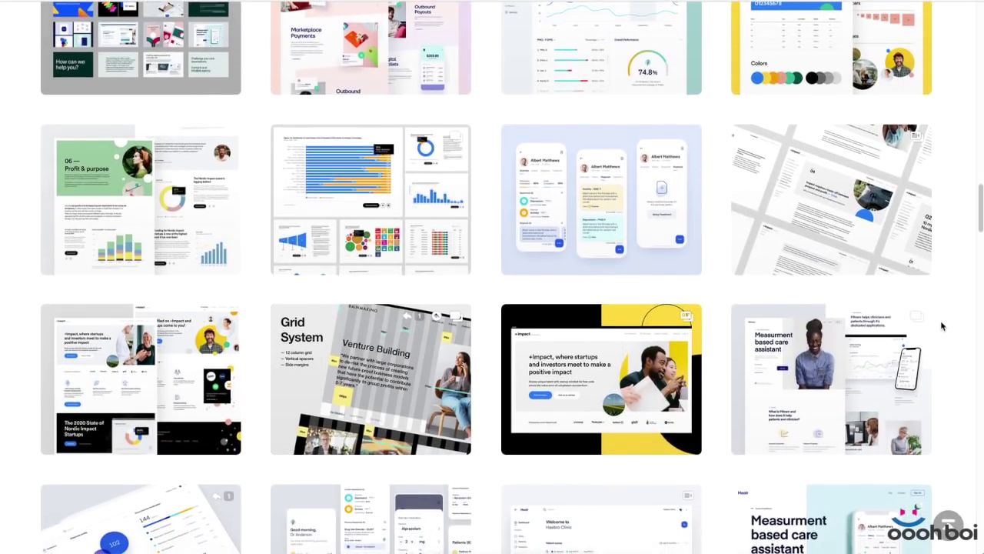
scroll(941, 326, down, 2)
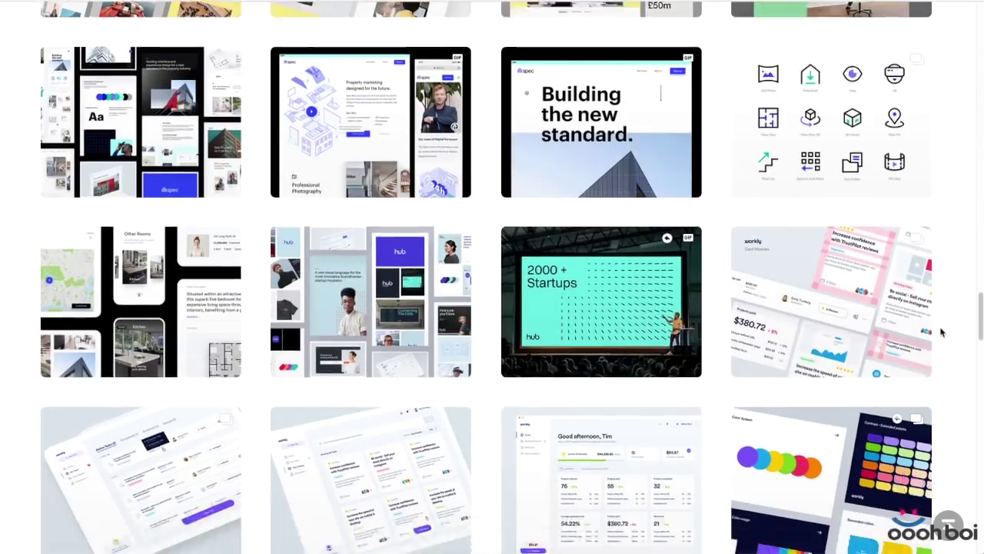
scroll(941, 332, down, 8)
scroll(941, 332, down, 5)
scroll(941, 332, up, 20)
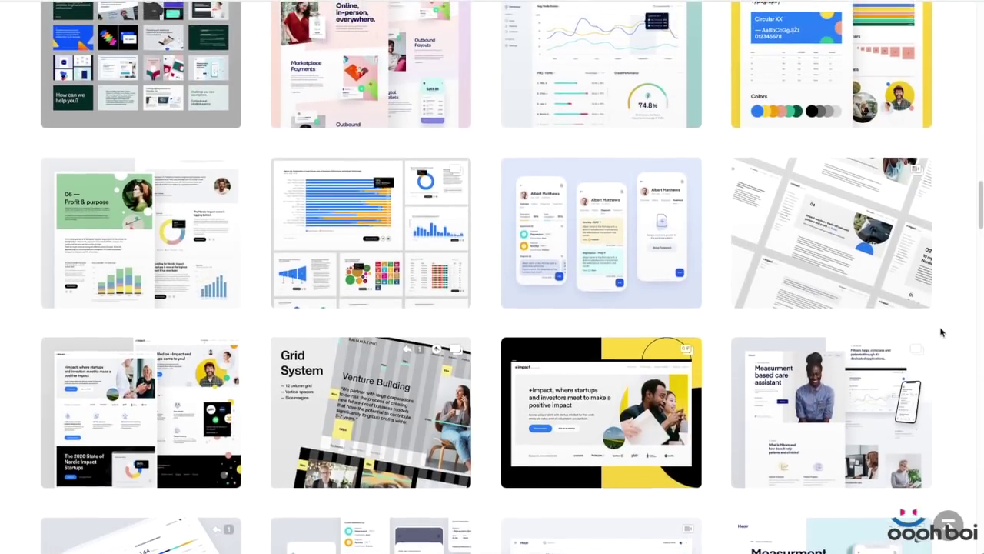
scroll(941, 332, up, 1)
scroll(941, 332, up, 1)
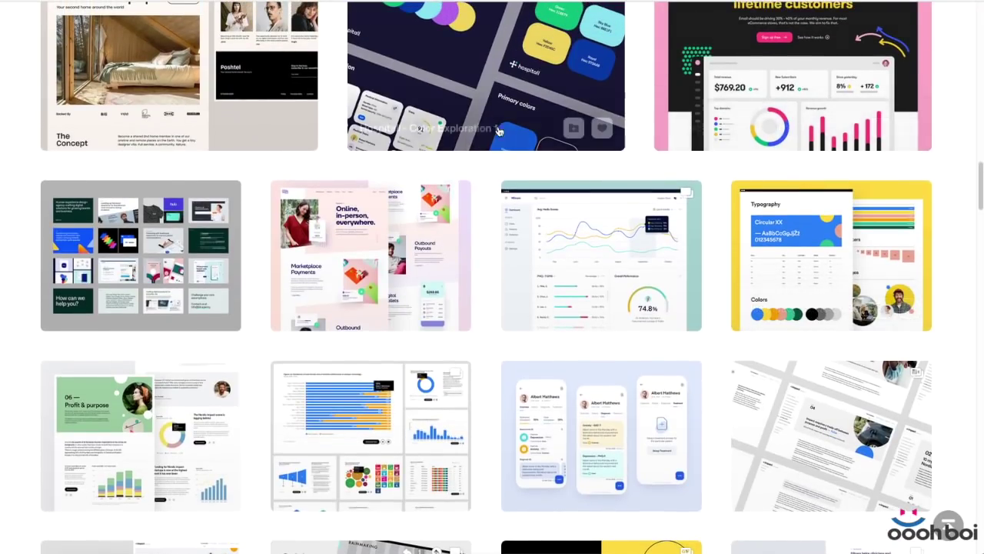
scroll(633, 293, up, 10)
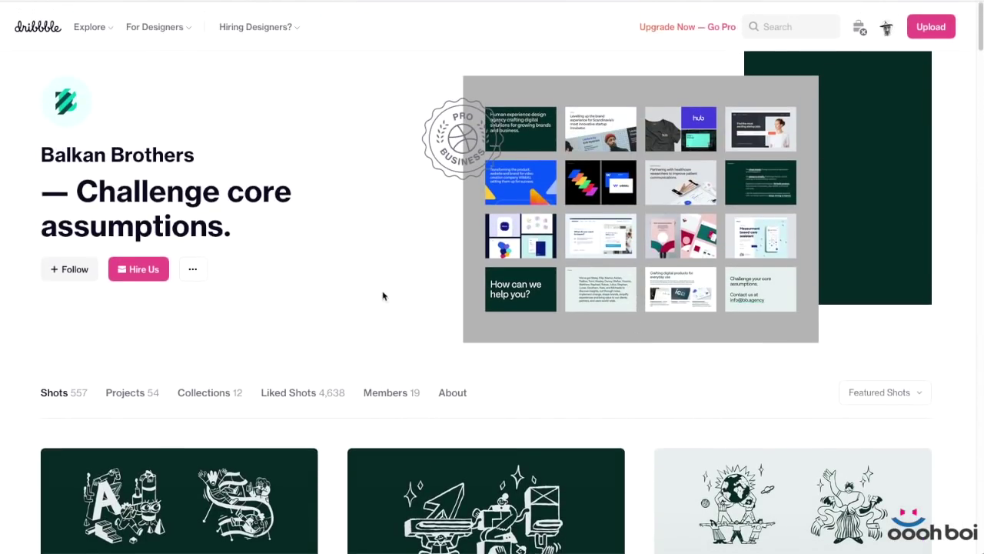
scroll(410, 271, down, 12)
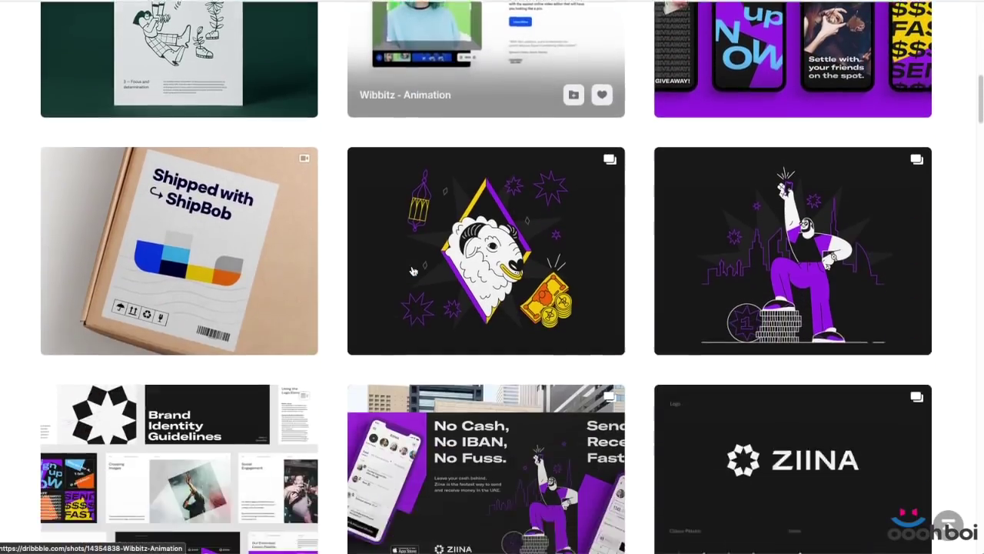
scroll(413, 270, down, 5)
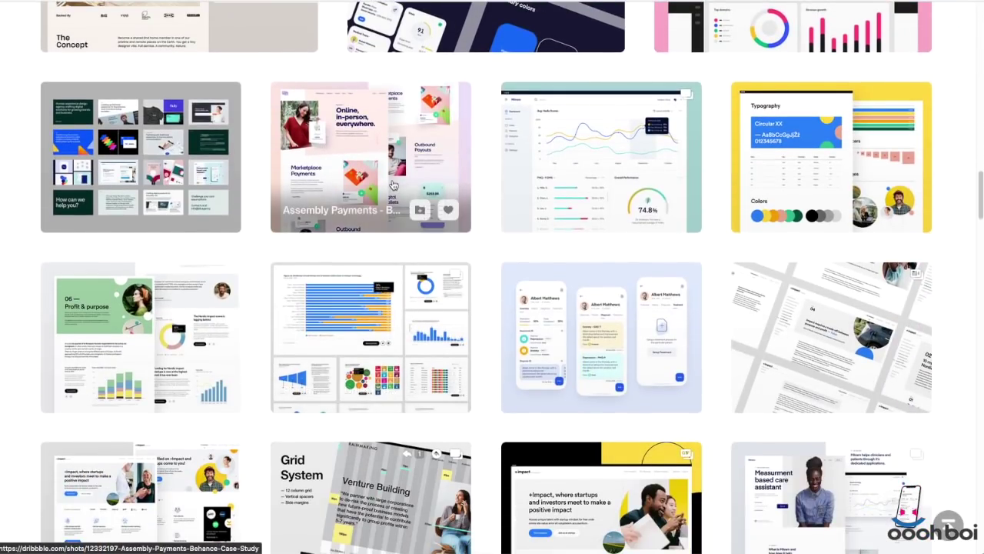
- Open the Assembly Payments shot and enlarge its hero image as a reference
click(393, 184)
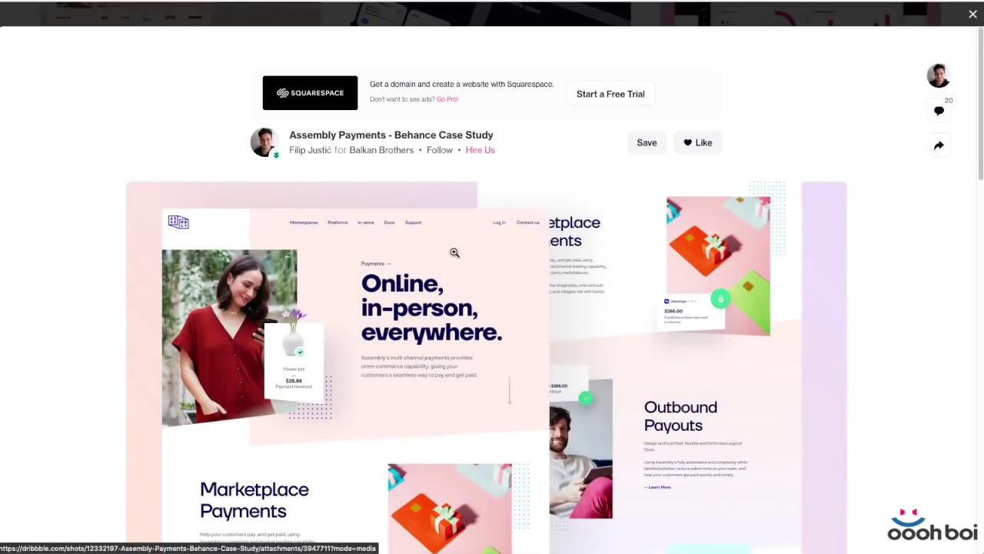
click(661, 285)
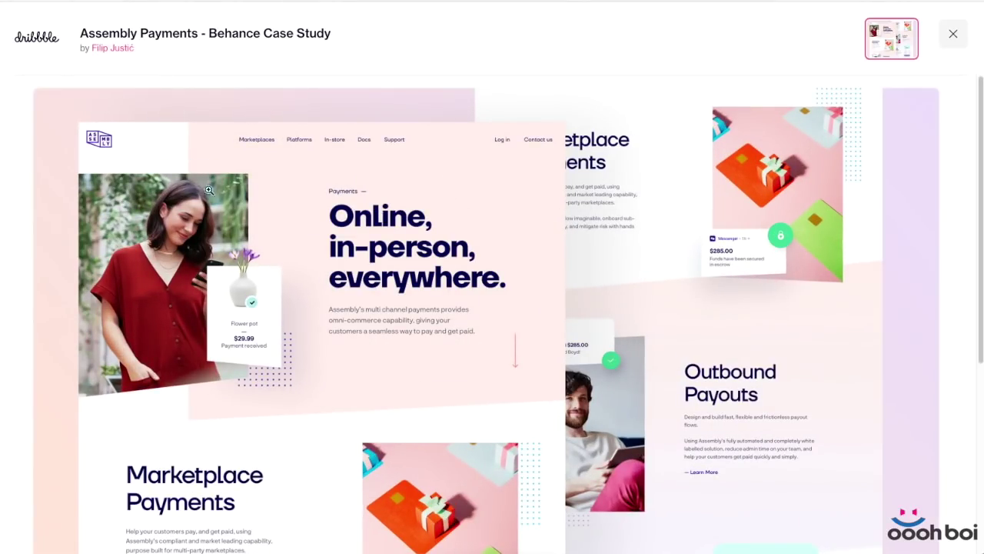
click(361, 269)
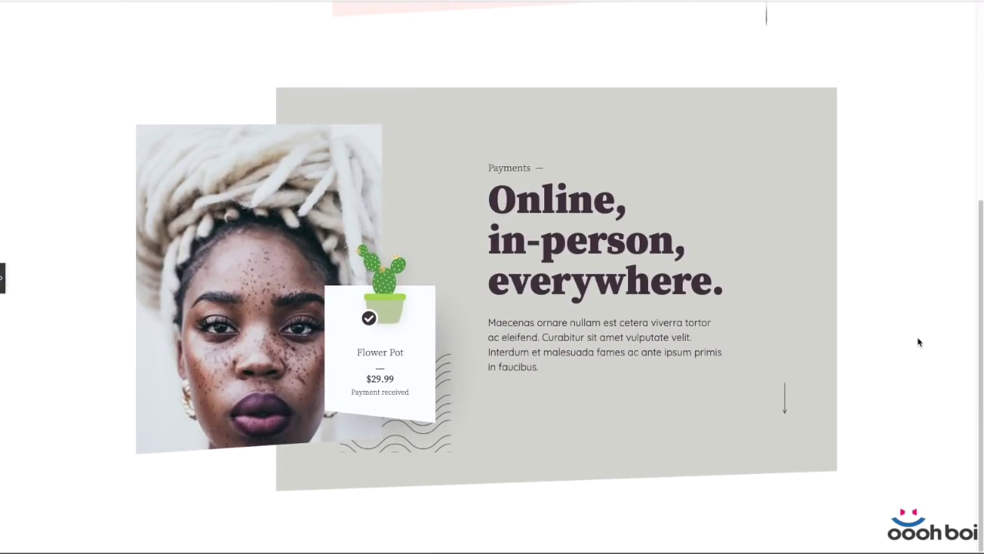
scroll(917, 343, up, 3)
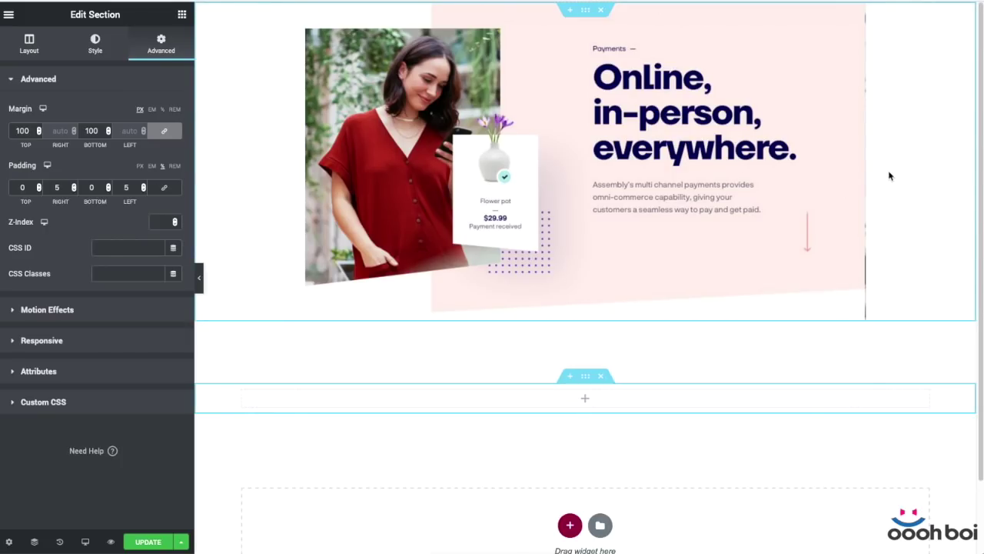
- Select the reference hero screenshot, then the empty section below it
click(725, 112)
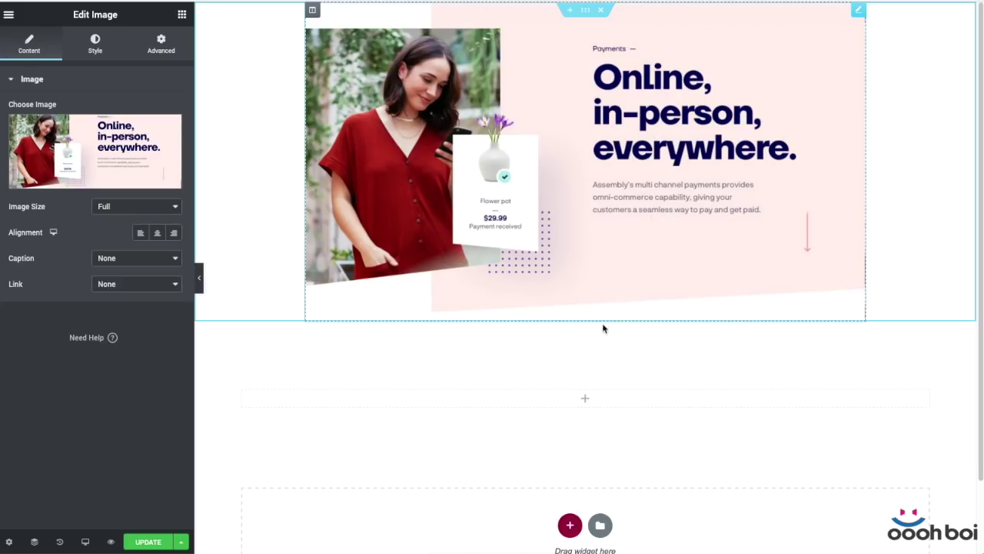
click(585, 376)
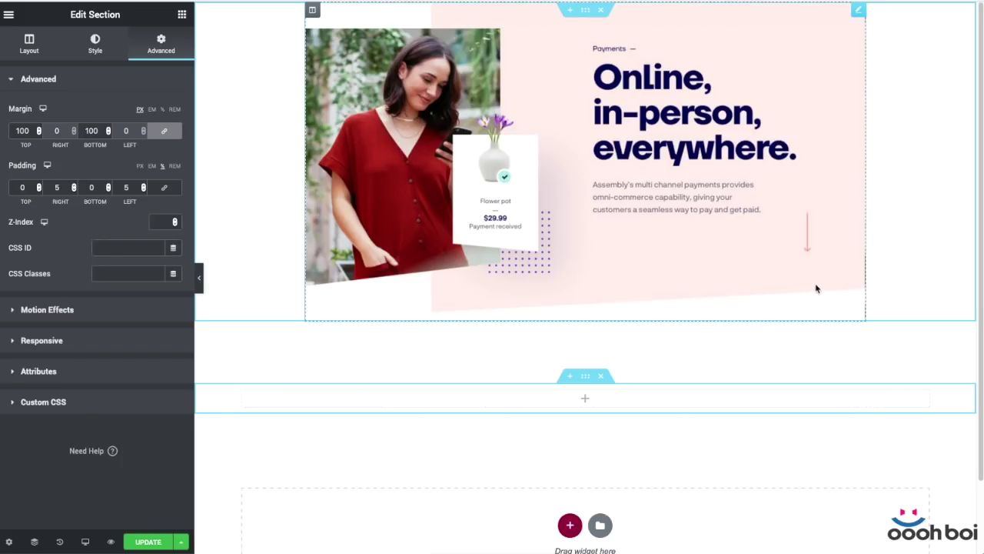
click(183, 15)
- Drop an Inner Section into the empty section and set its right column width to 55
drag(47, 129, 557, 397)
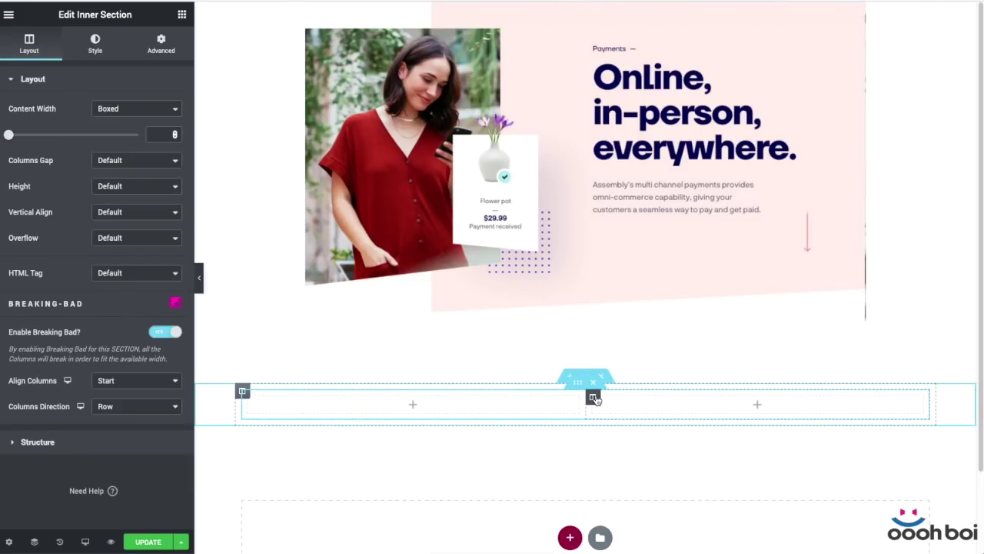
click(594, 397)
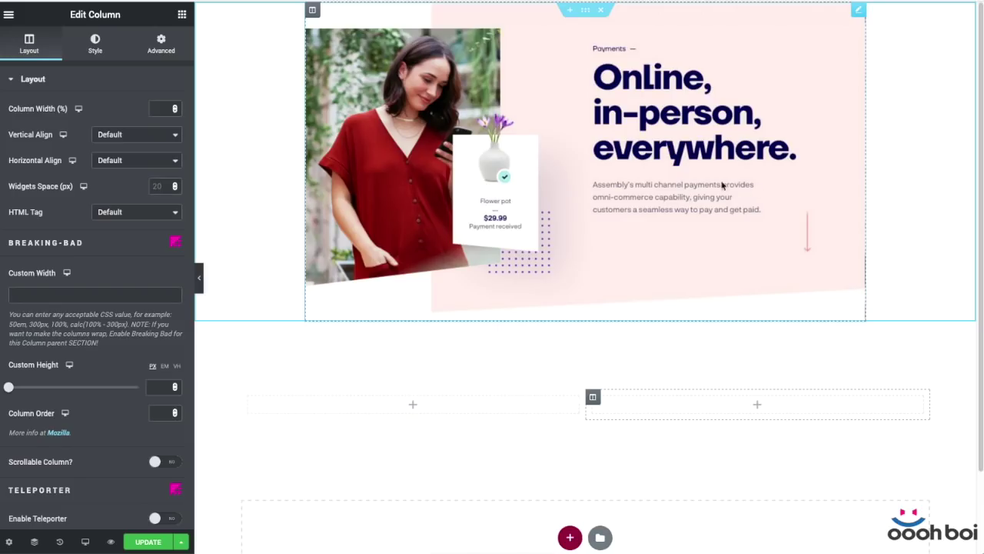
click(159, 108)
text(55)
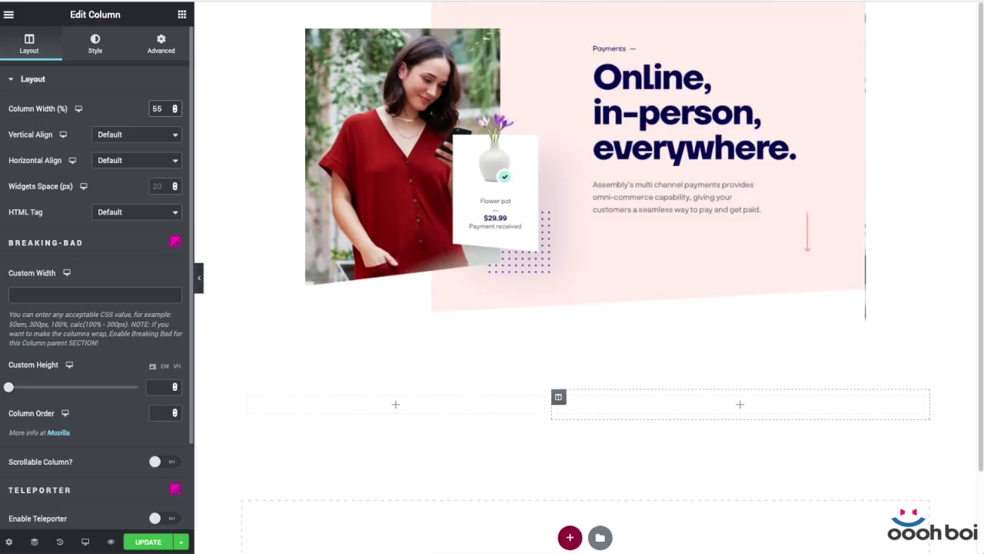
- Give the left column unlinked padding of 60 on top and bottom
click(245, 394)
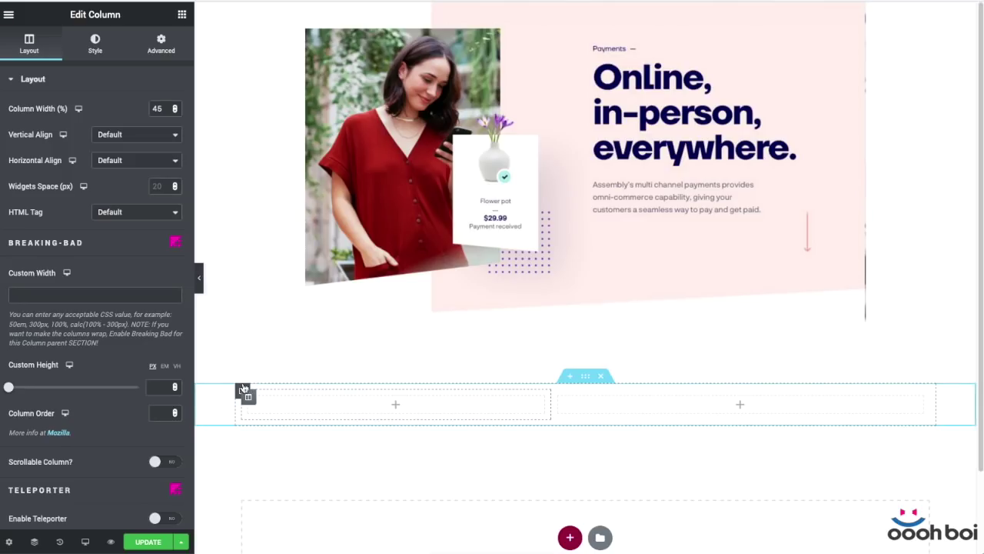
click(161, 44)
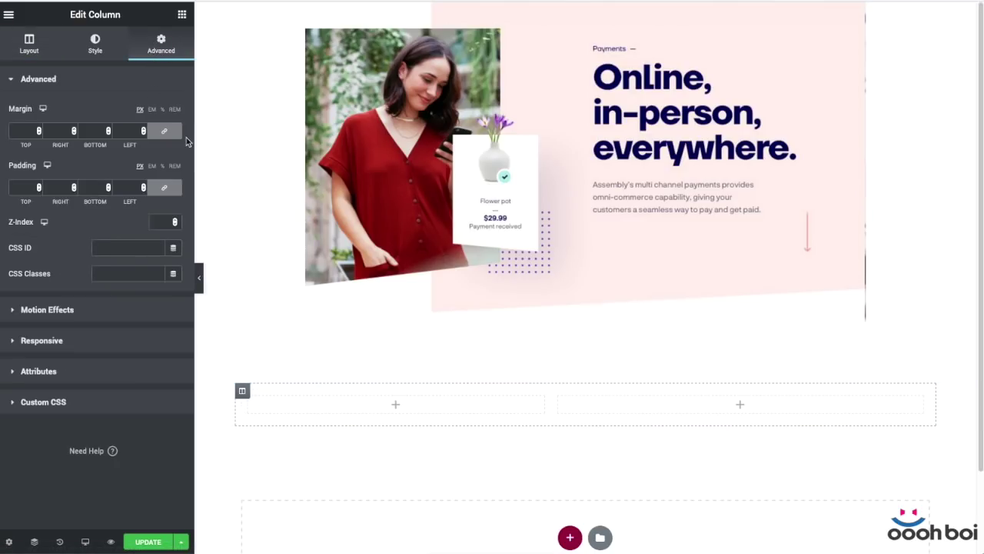
click(164, 187)
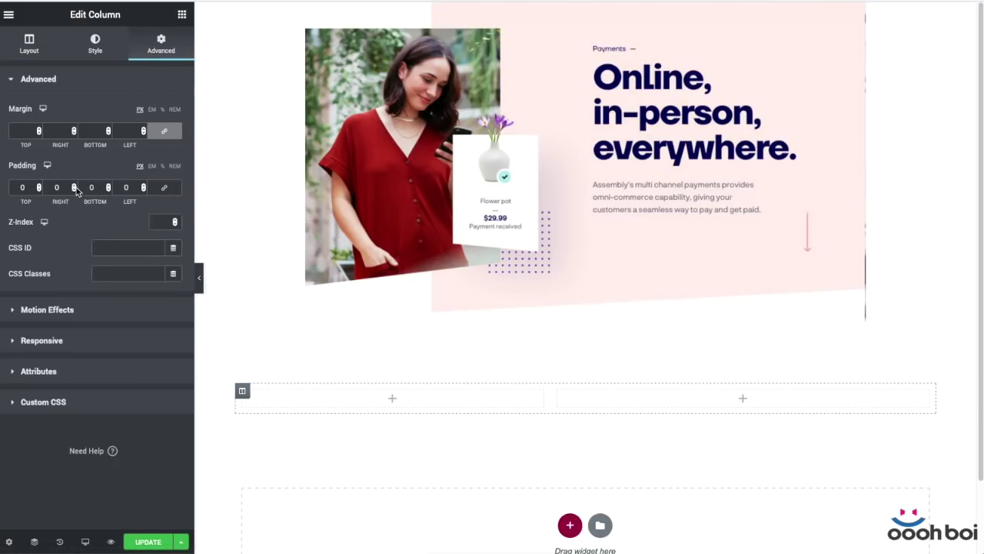
text(60)
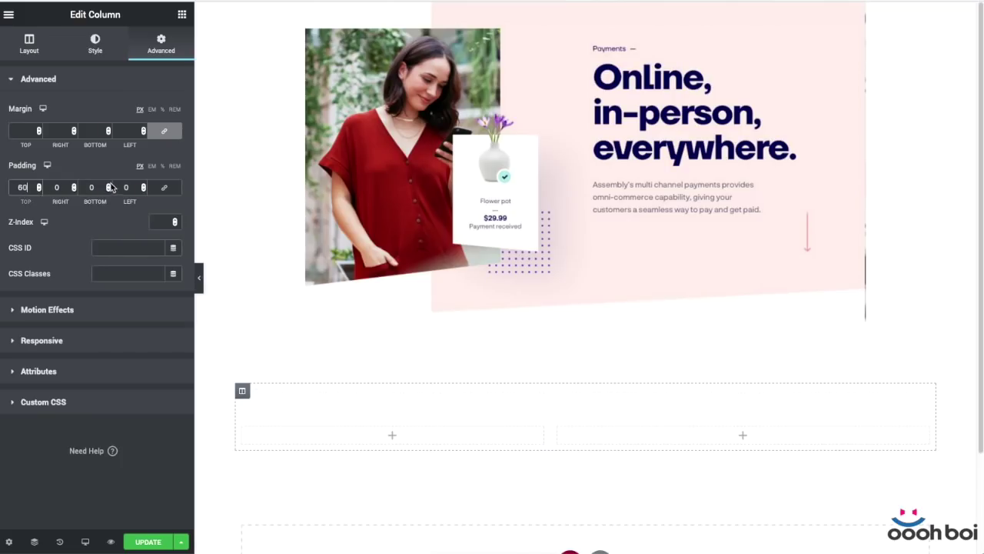
click(94, 187)
text(60)
scroll(545, 418, down, 1)
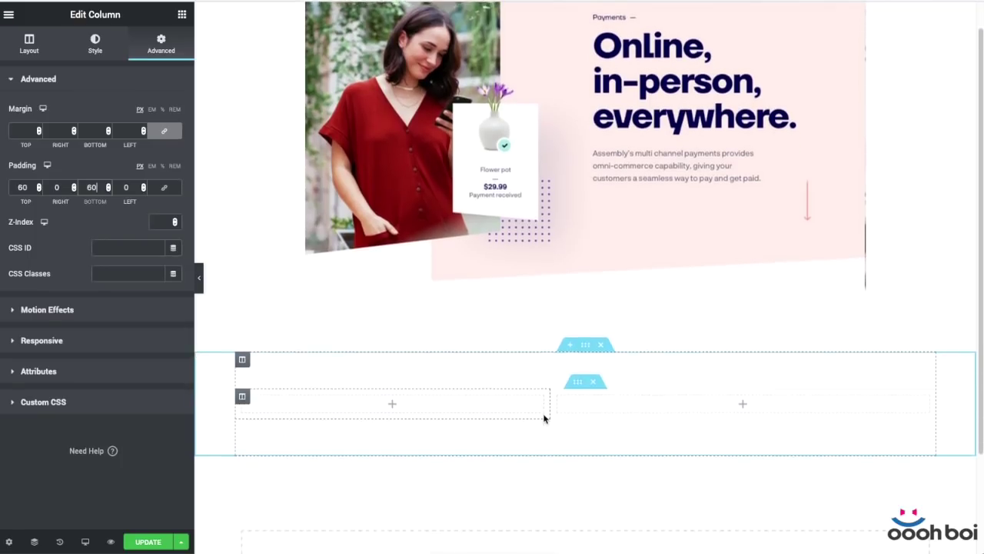
scroll(492, 127, up, 1)
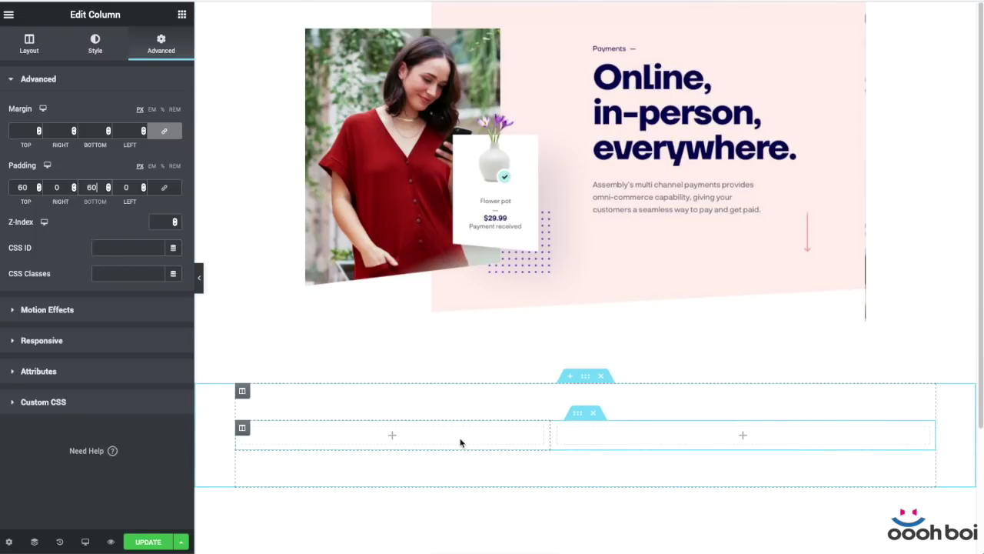
- Paste the copied inner section into the left column and delete the surplus column
right_click(242, 429)
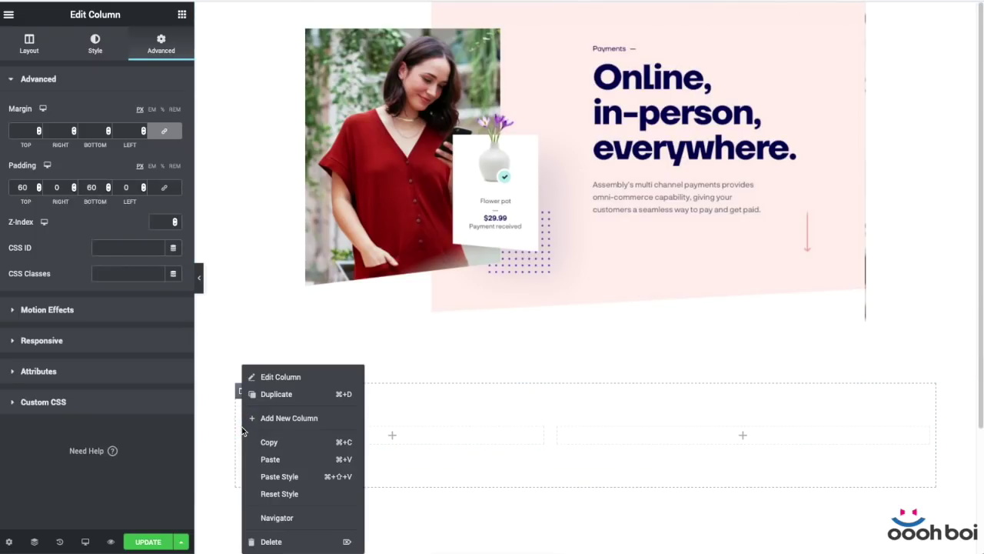
click(291, 459)
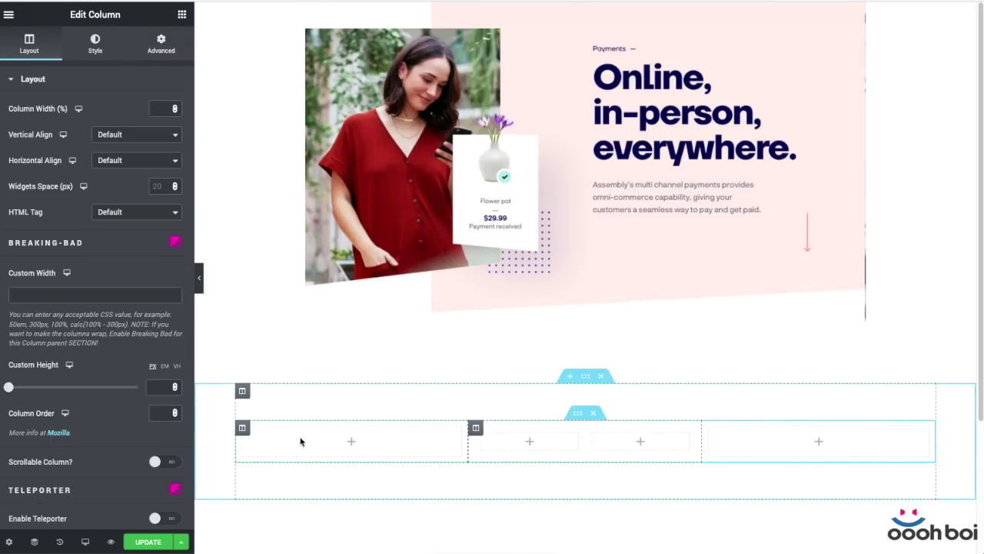
right_click(243, 431)
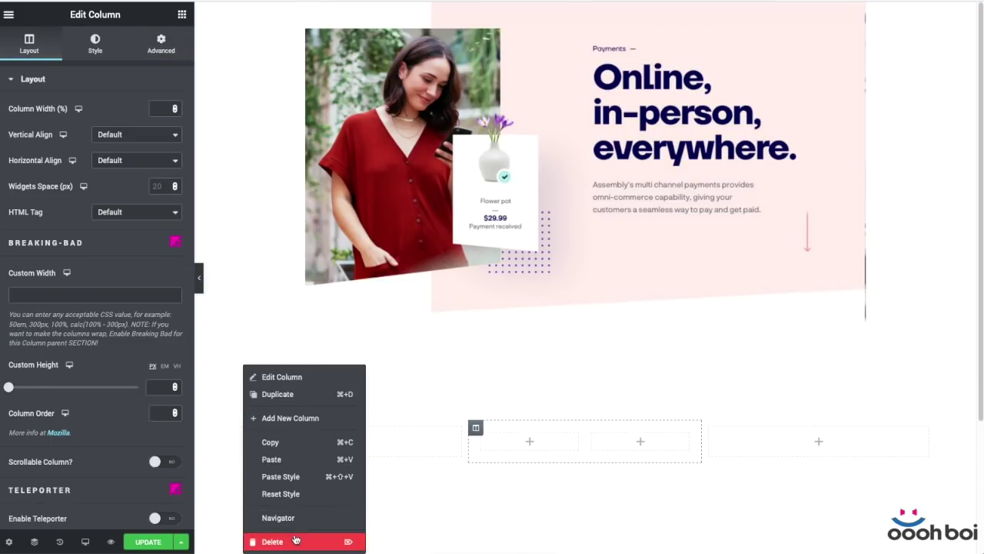
click(355, 541)
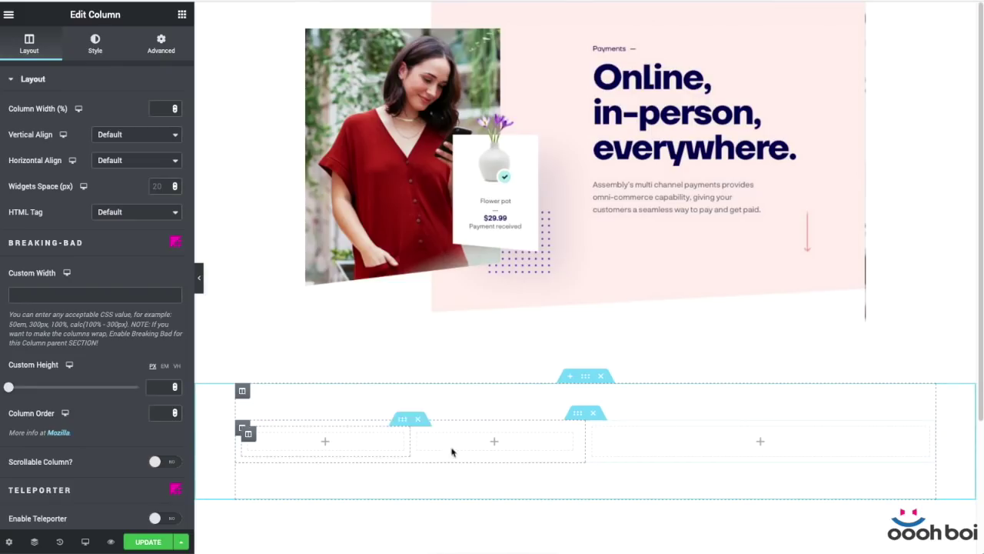
- Set the right column width to 55 and delete the remaining extra empty column
click(593, 427)
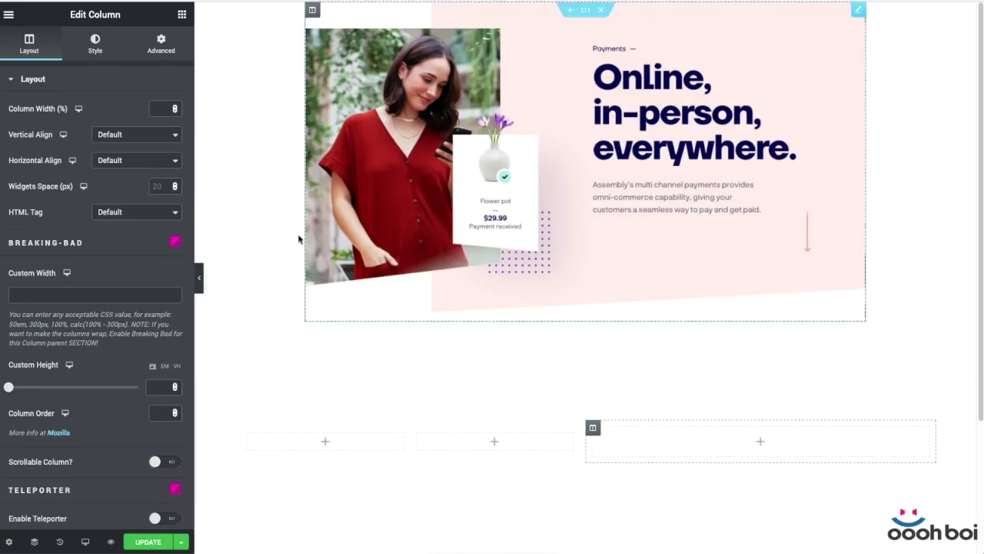
click(155, 109)
text(55)
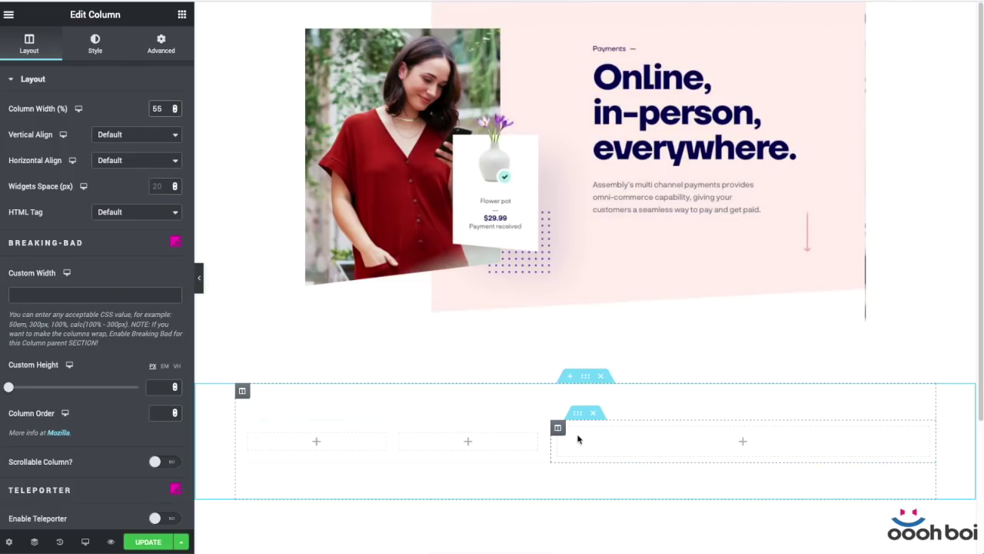
right_click(399, 436)
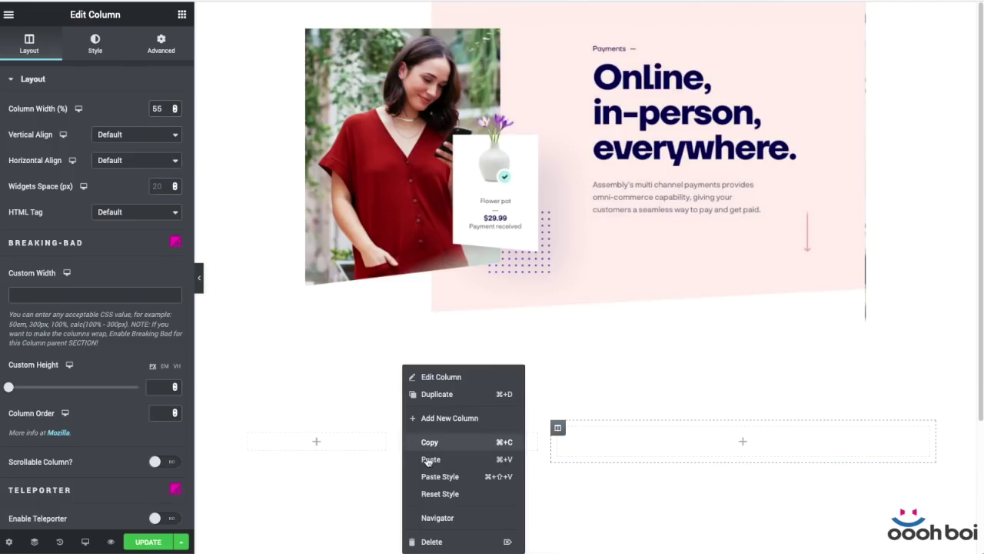
click(453, 539)
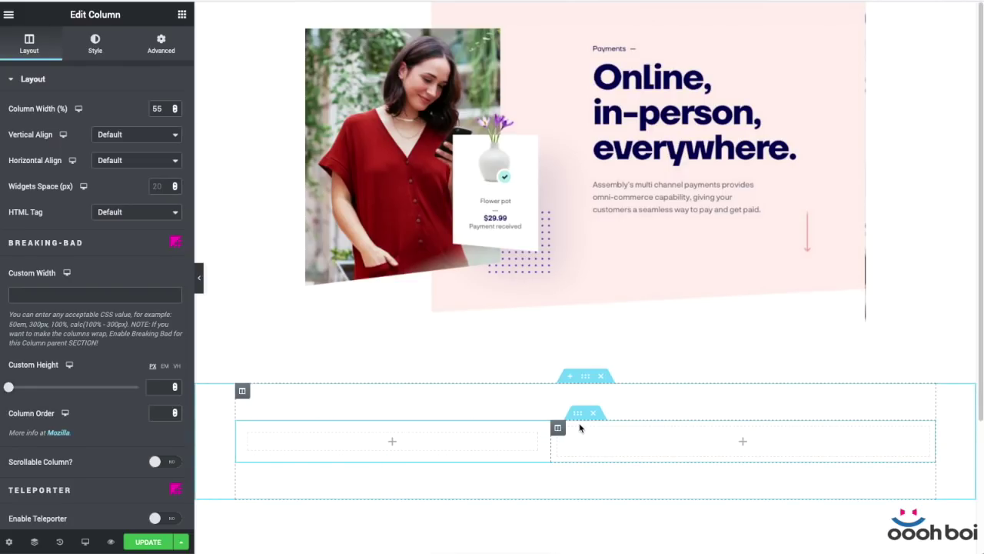
scroll(581, 428, down, 1)
- Give the outer column a Classic background in its Style settings
scroll(580, 429, down, 1)
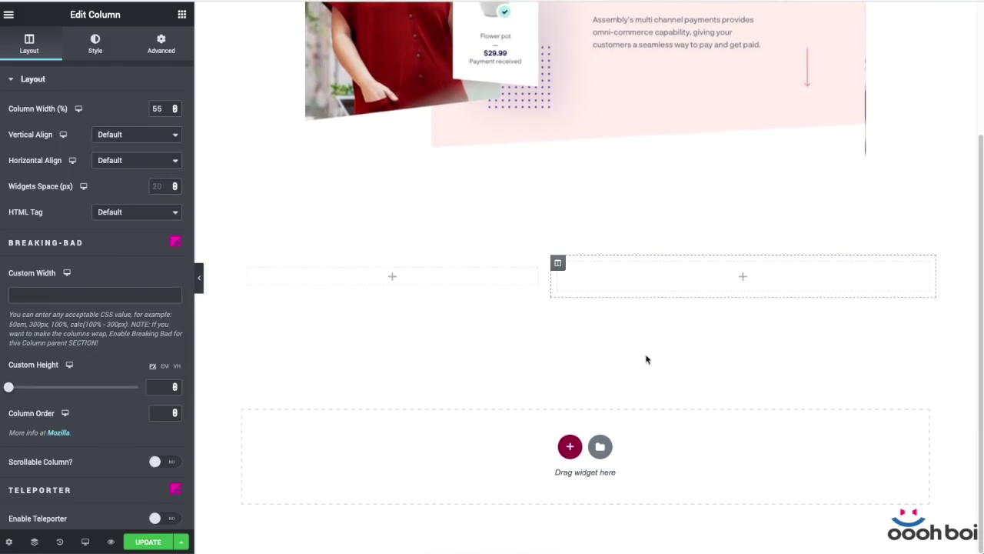
scroll(593, 268, up, 1)
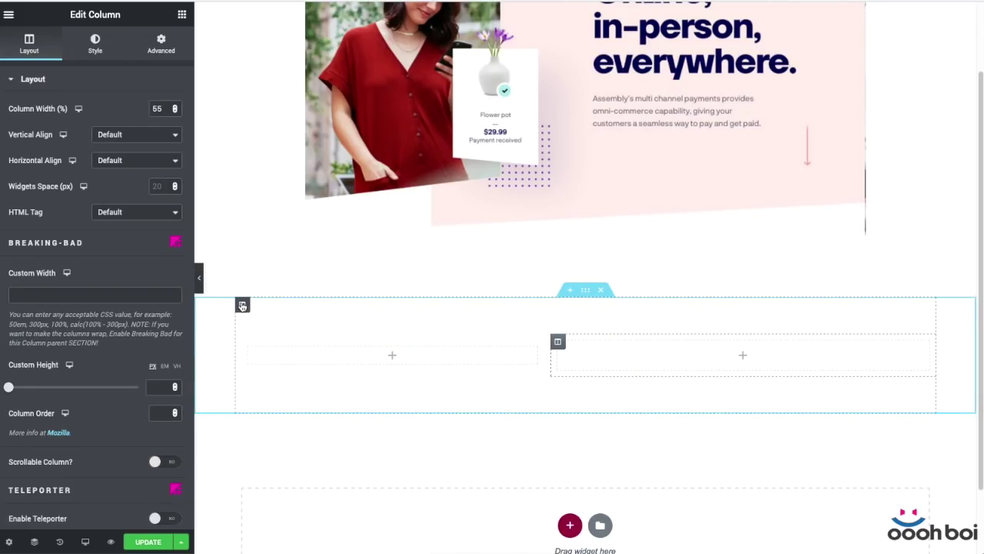
click(242, 306)
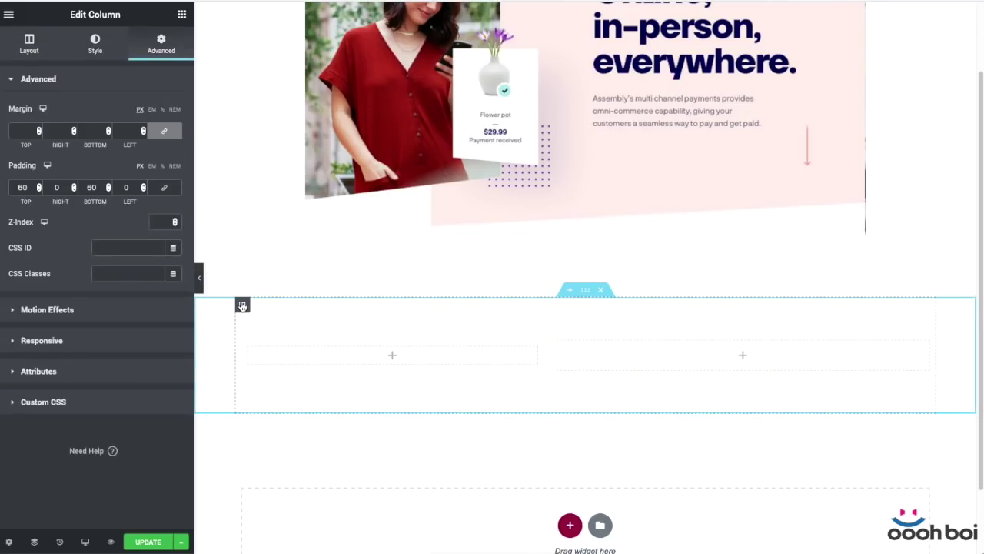
click(95, 46)
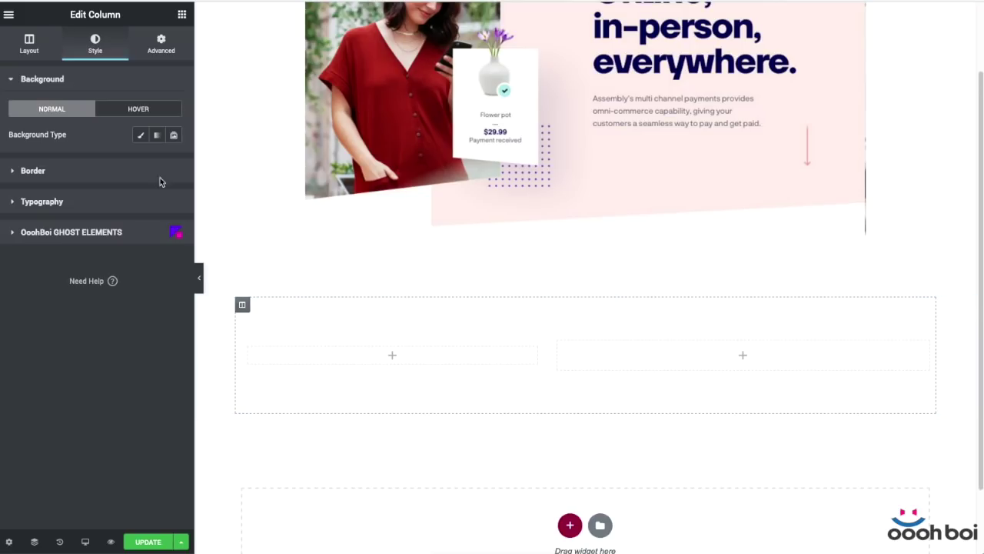
click(140, 135)
click(105, 363)
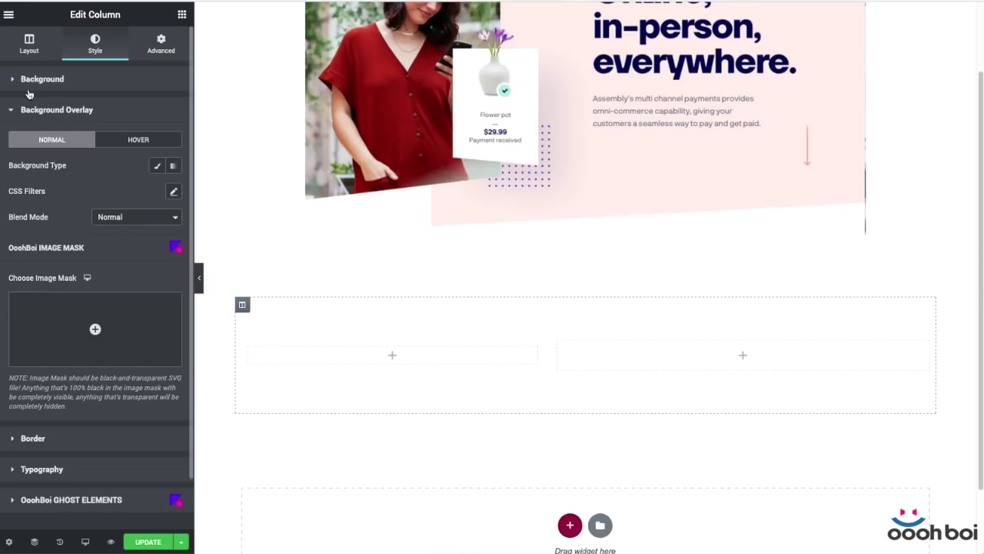
click(12, 79)
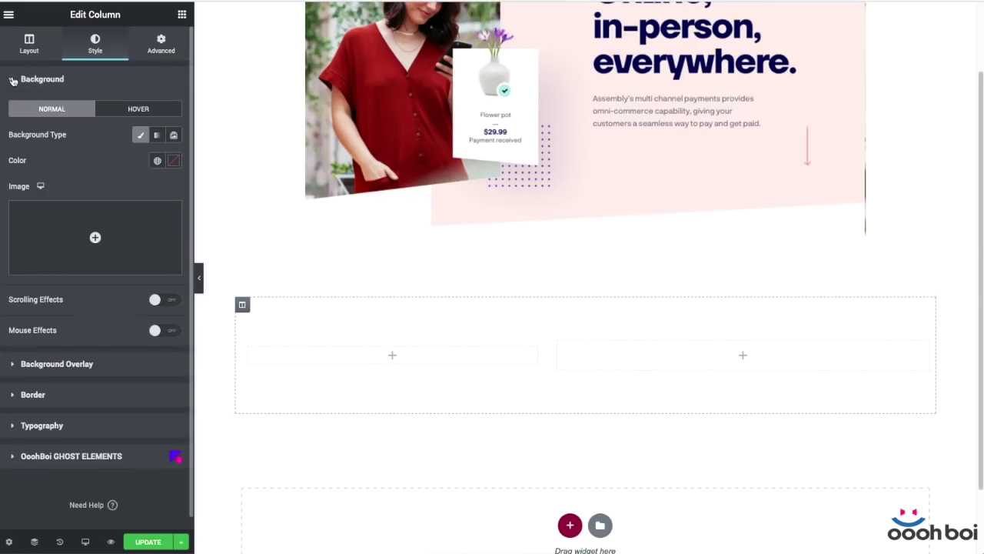
click(141, 135)
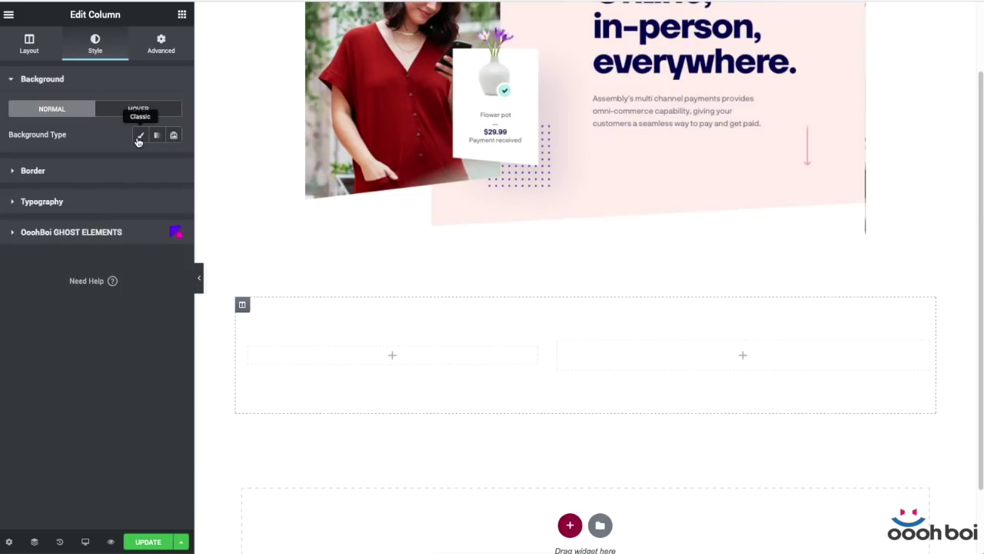
click(140, 135)
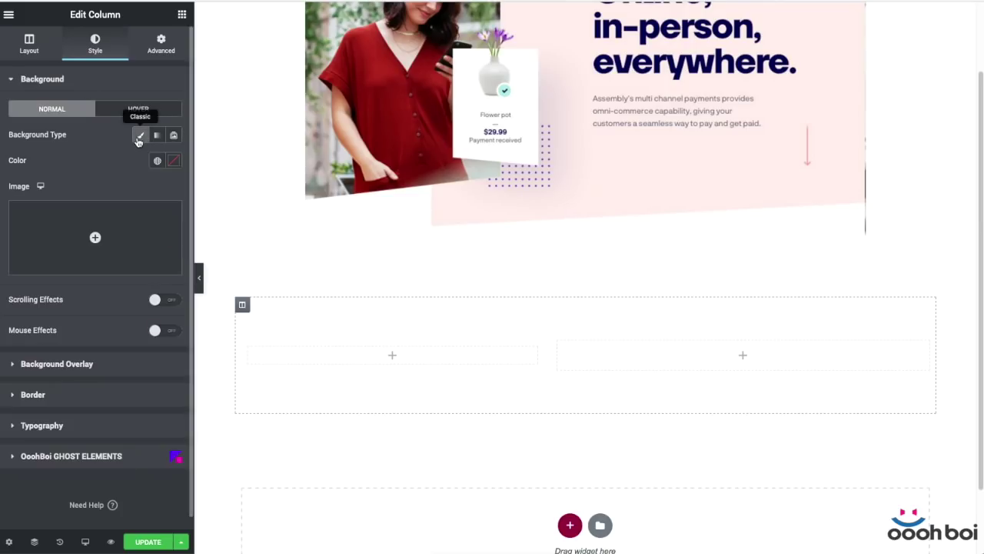
- Add a Classic Dull grey background overlay at opacity 1 and enable Overlaiz
click(119, 366)
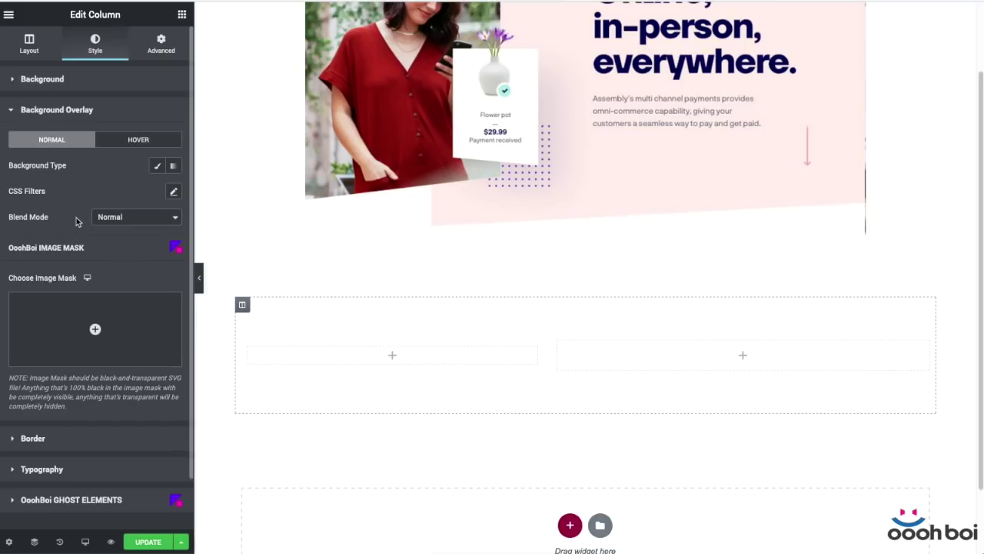
click(157, 165)
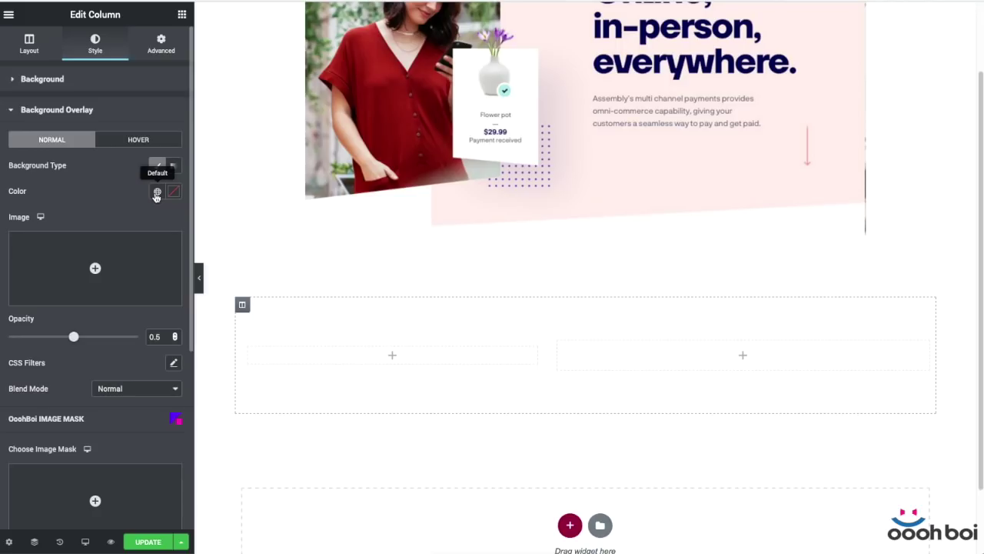
click(157, 194)
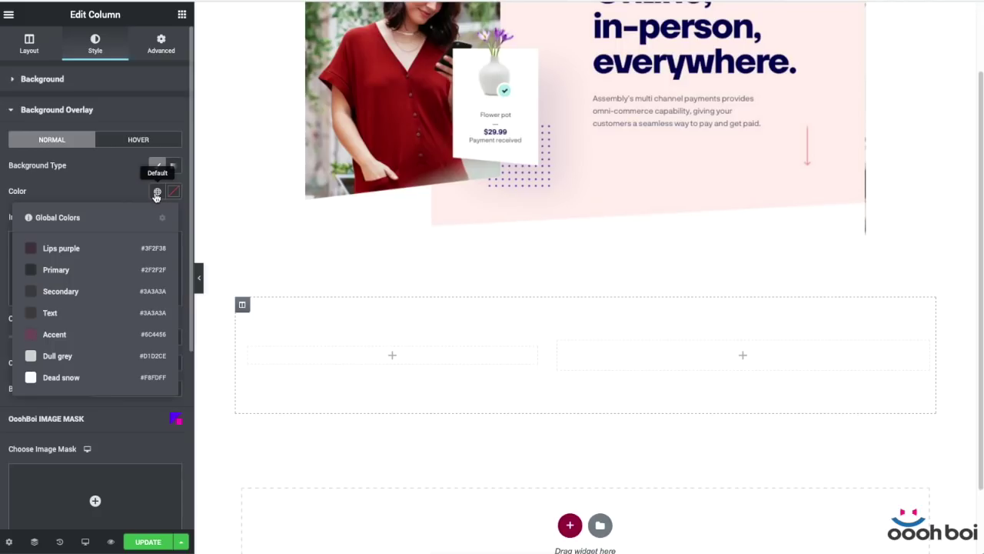
click(92, 358)
drag(74, 337, 146, 338)
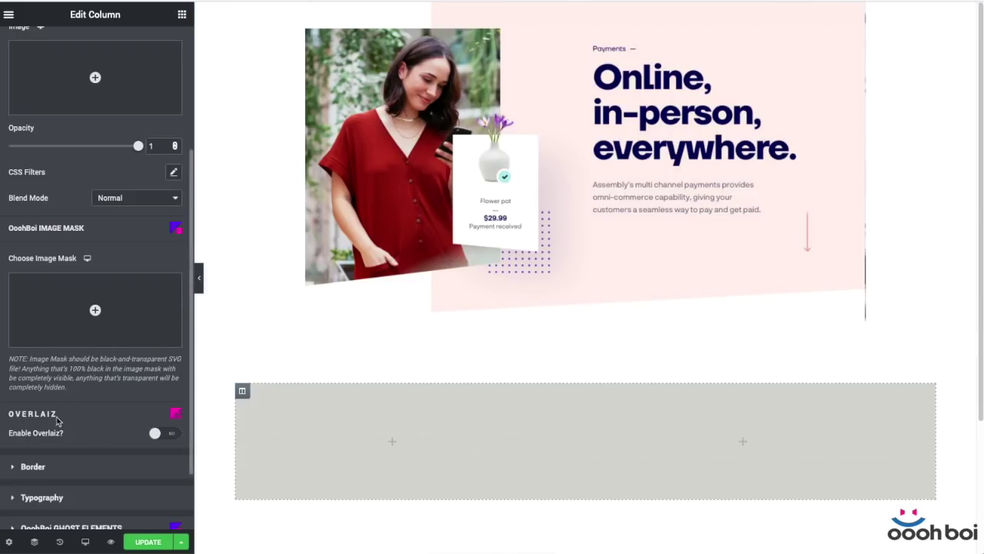
scroll(89, 396, up, 2)
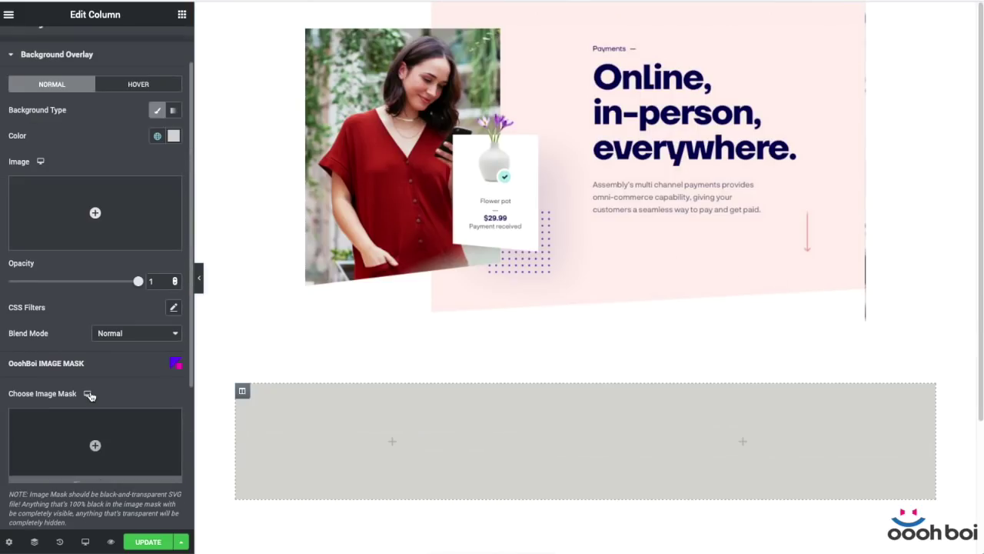
scroll(150, 262, down, 3)
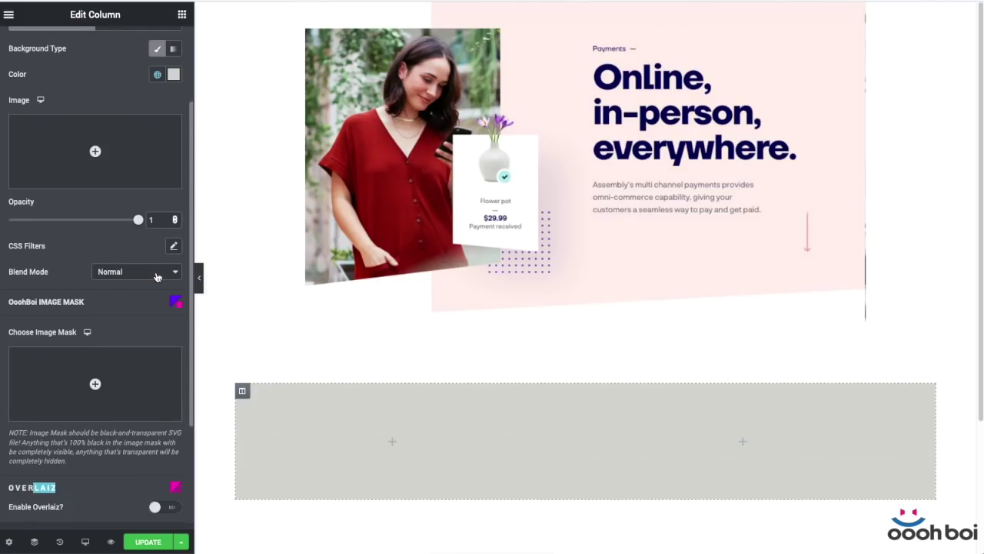
click(171, 359)
- Copy the trapezoid code polygon(0 0, 100% 0, 100% 95%, 0% 100%) from the clip-path maker
scroll(138, 359, down, 6)
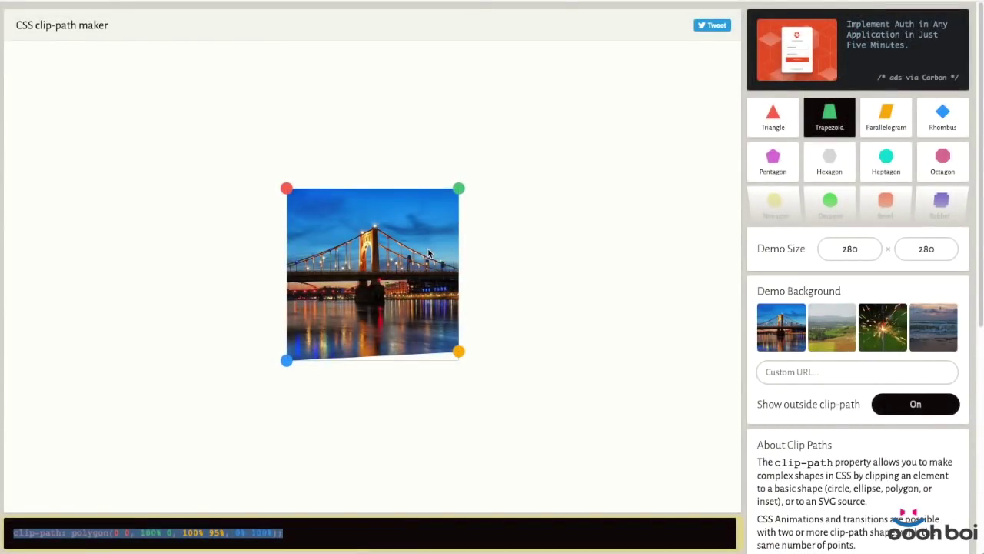
right_click(252, 531)
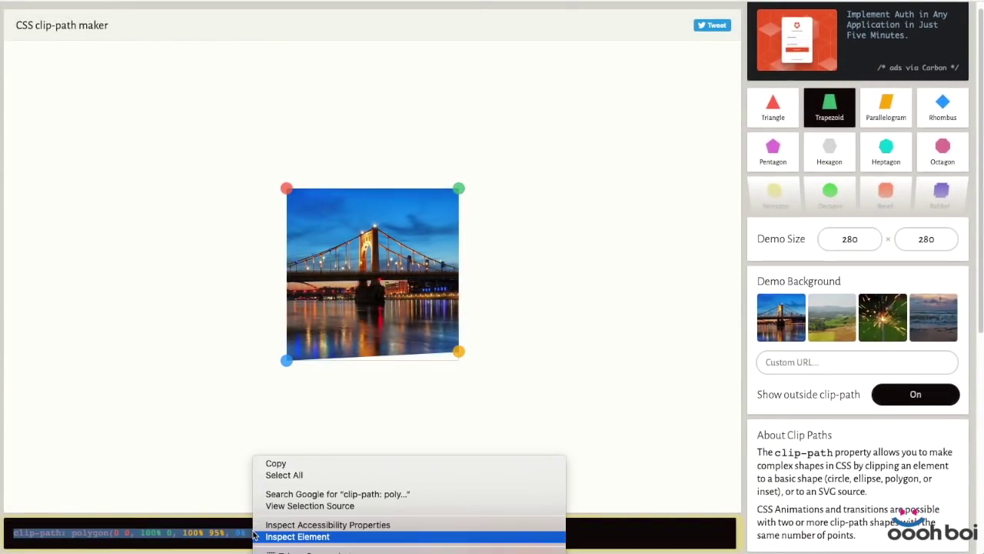
click(301, 466)
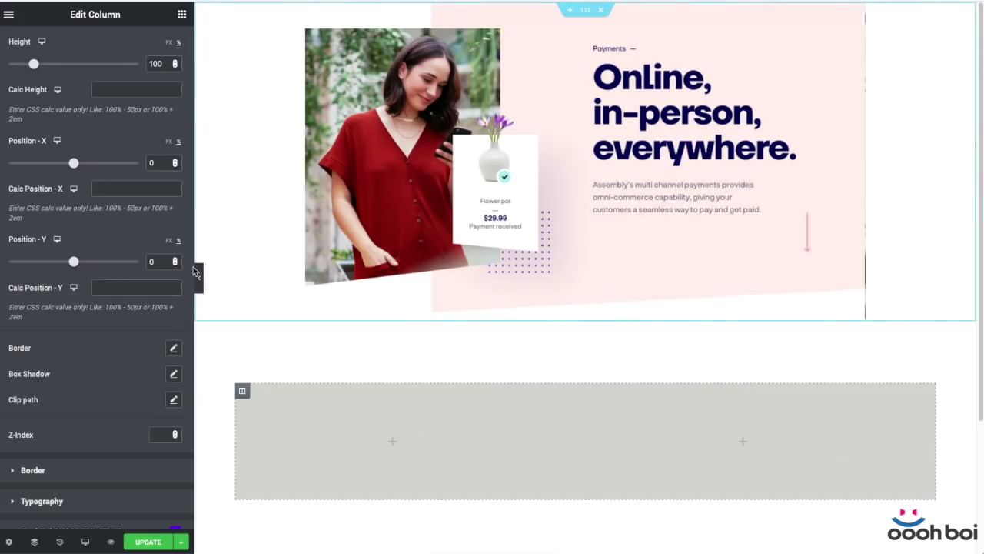
- Paste the trapezoid polygon into the column's Overlaiz clip path so the bottom edge slants
click(174, 401)
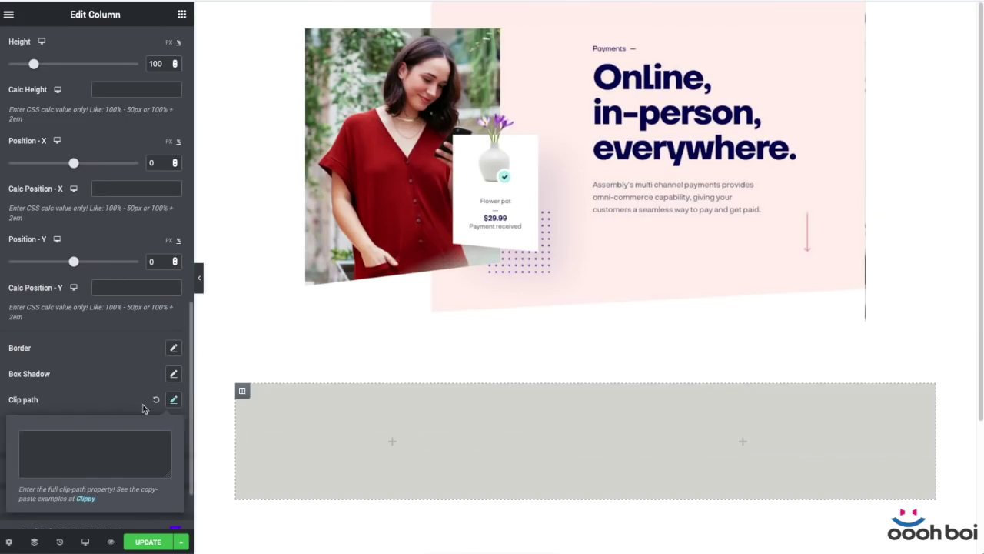
click(113, 437)
key(ctrl+v)
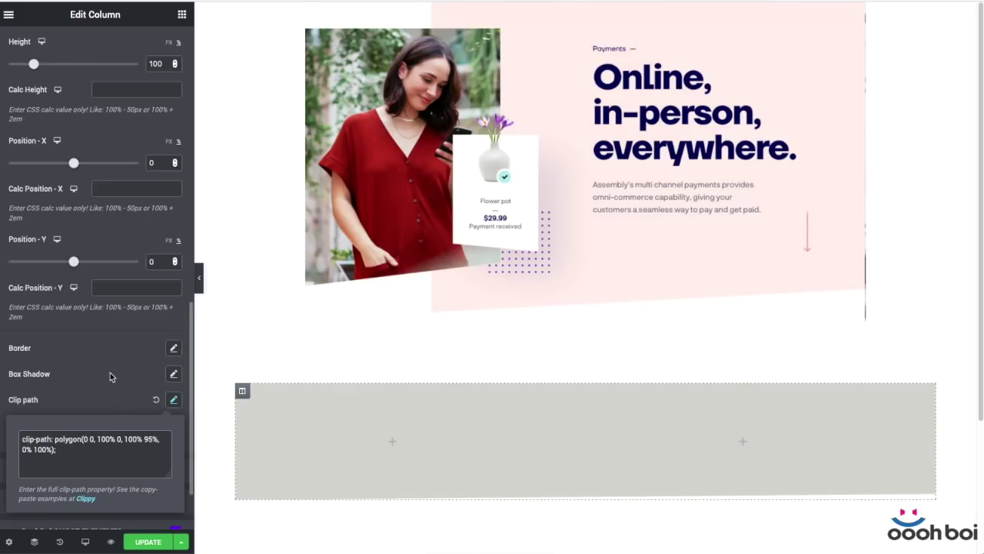
click(115, 371)
scroll(566, 492, down, 1)
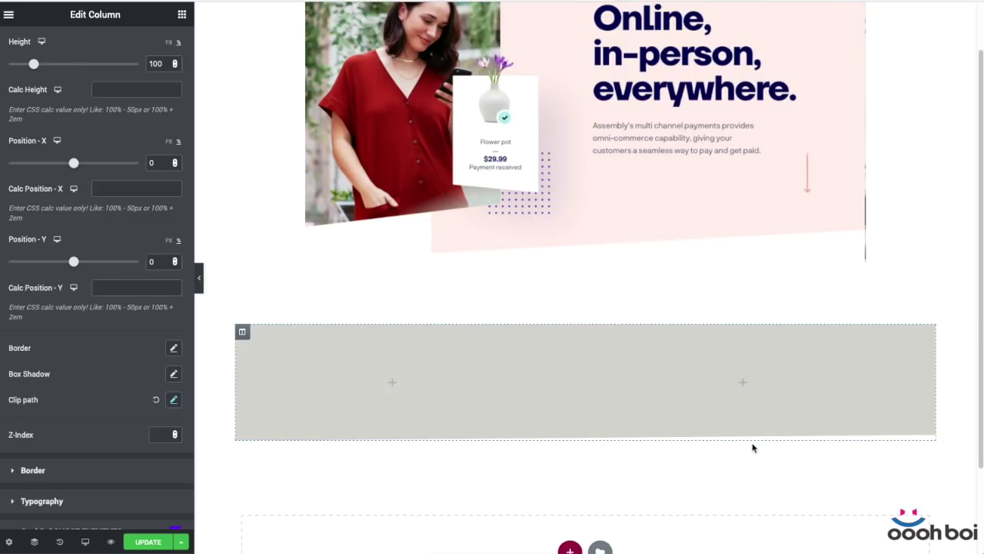
scroll(884, 428, up, 1)
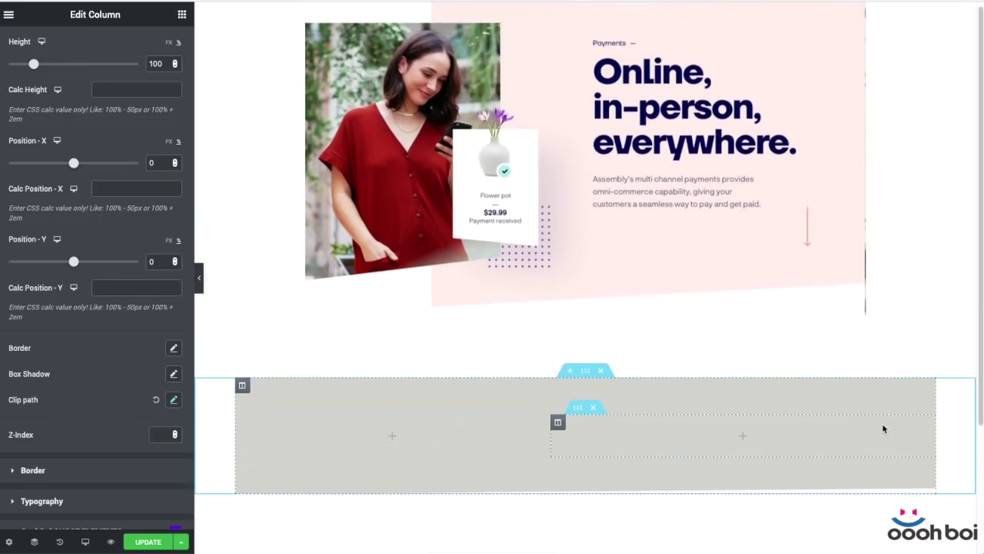
scroll(883, 428, down, 1)
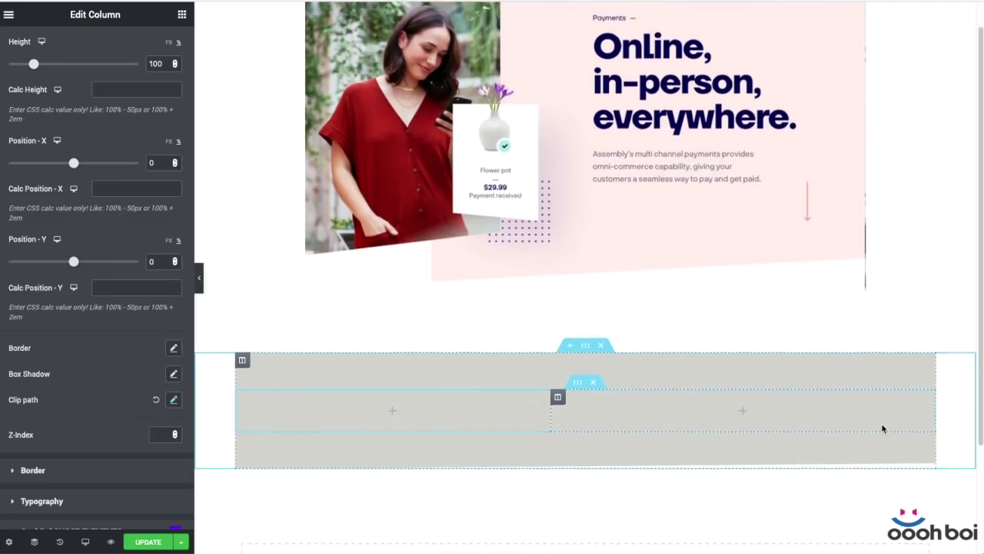
scroll(882, 428, up, 1)
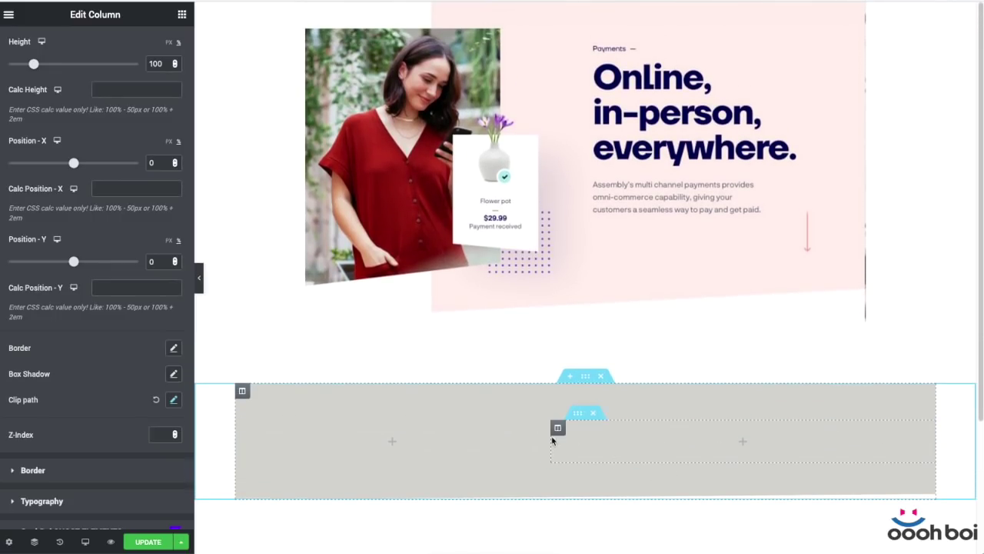
scroll(80, 134, up, 2)
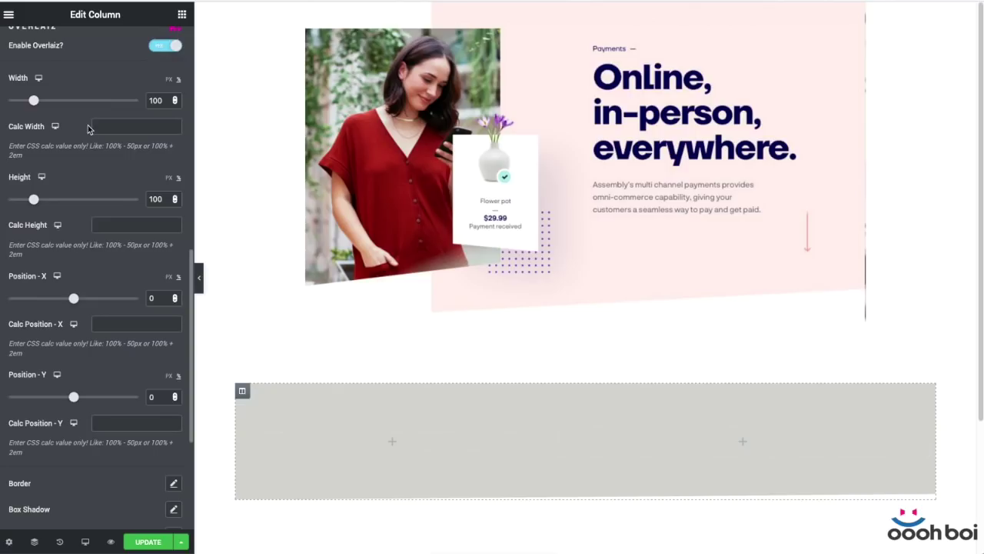
- Set the Overlaiz overlay width to 80 and Position X to 20, keeping height 100
scroll(89, 129, up, 1)
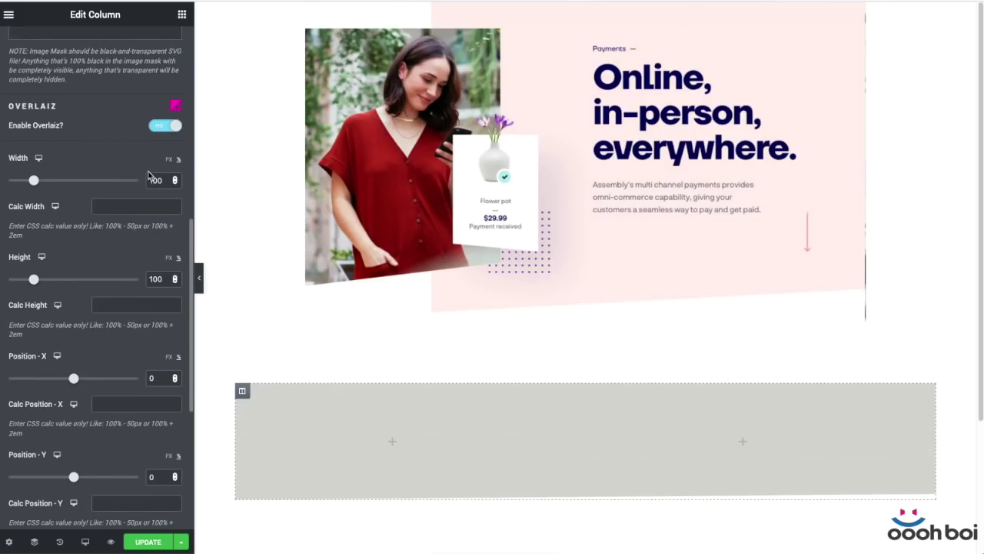
drag(157, 180, 136, 180)
text(80)
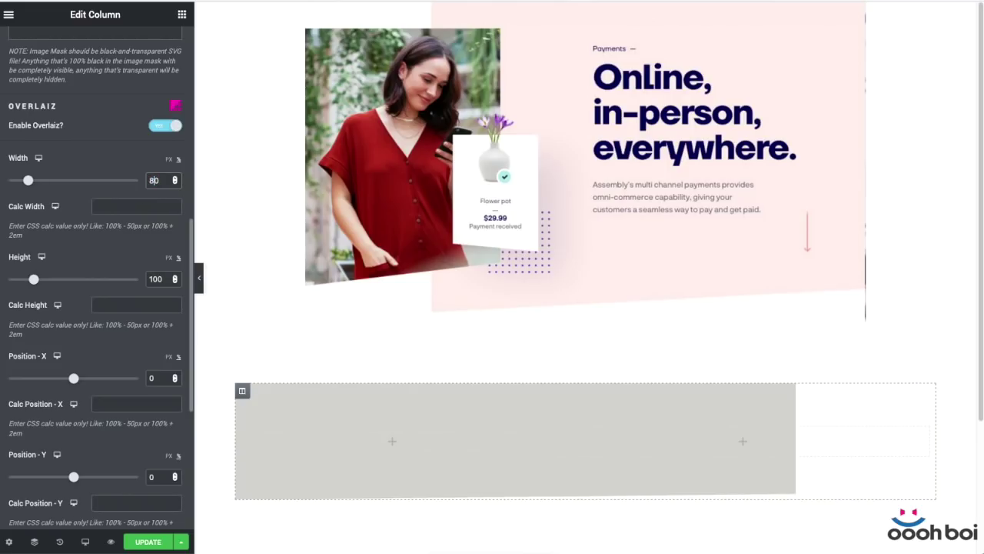
scroll(131, 220, down, 3)
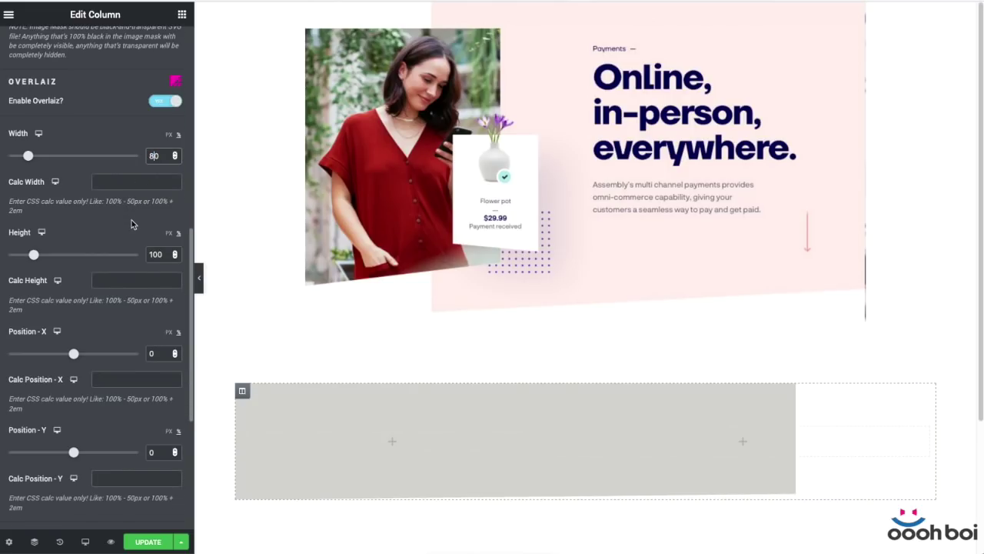
scroll(133, 219, down, 3)
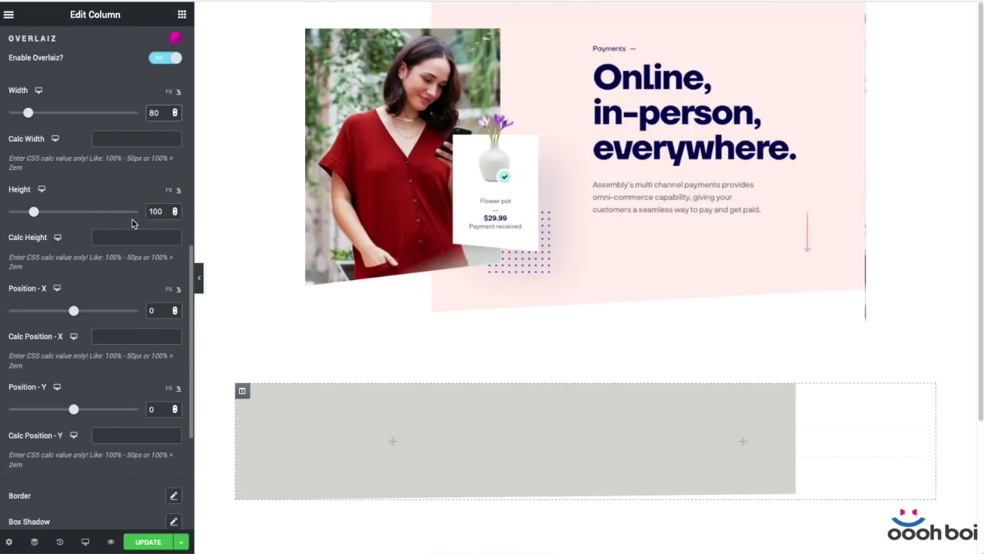
double_click(151, 309)
text(20)
drag(163, 310, 140, 313)
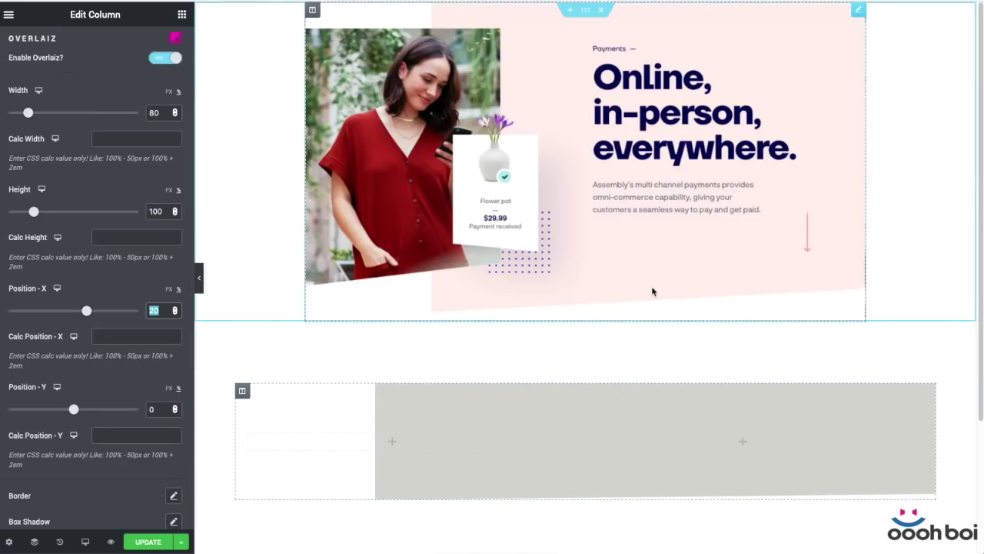
scroll(653, 289, down, 1)
scroll(653, 290, up, 1)
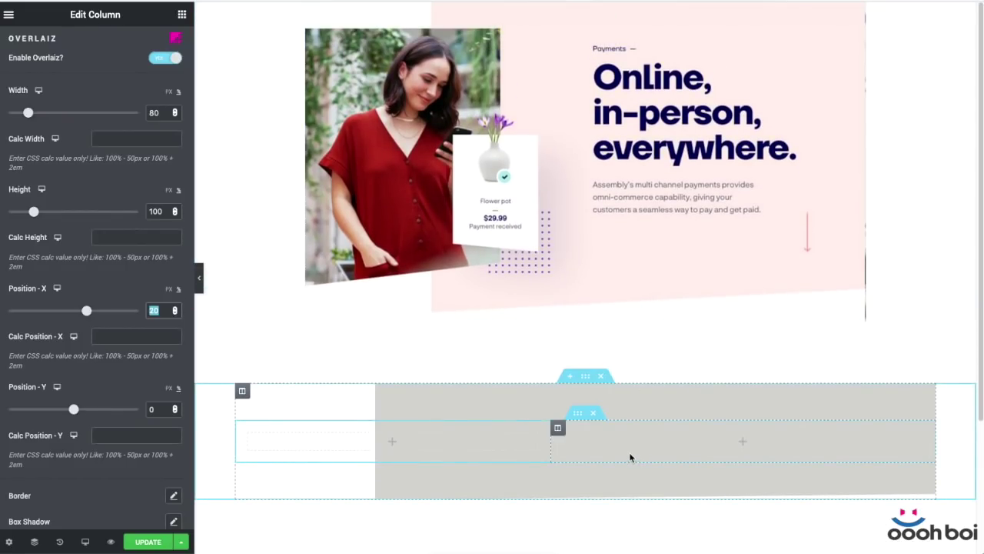
click(241, 391)
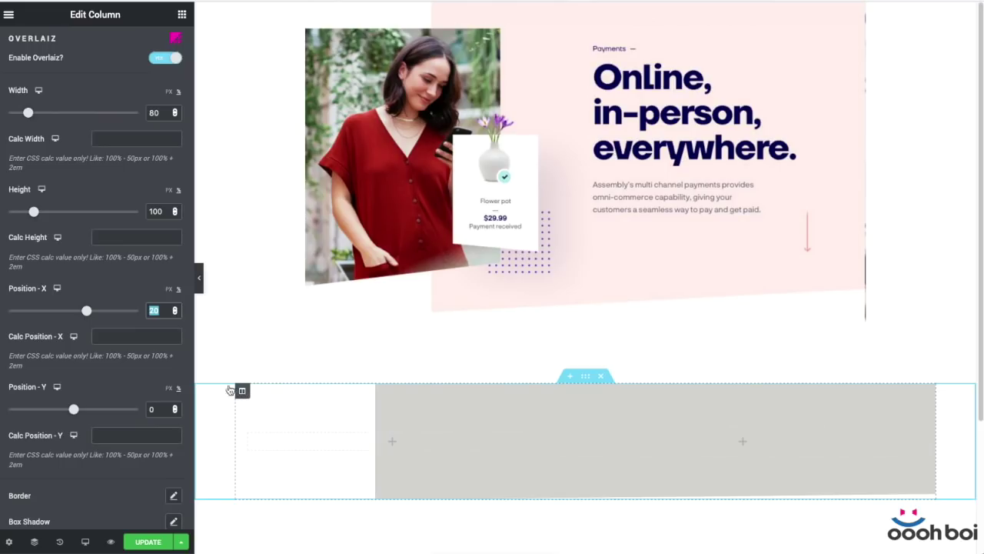
- Set the grey column's Z-Index to -1 and return to the widget list
scroll(72, 309, down, 2)
scroll(72, 309, down, 5)
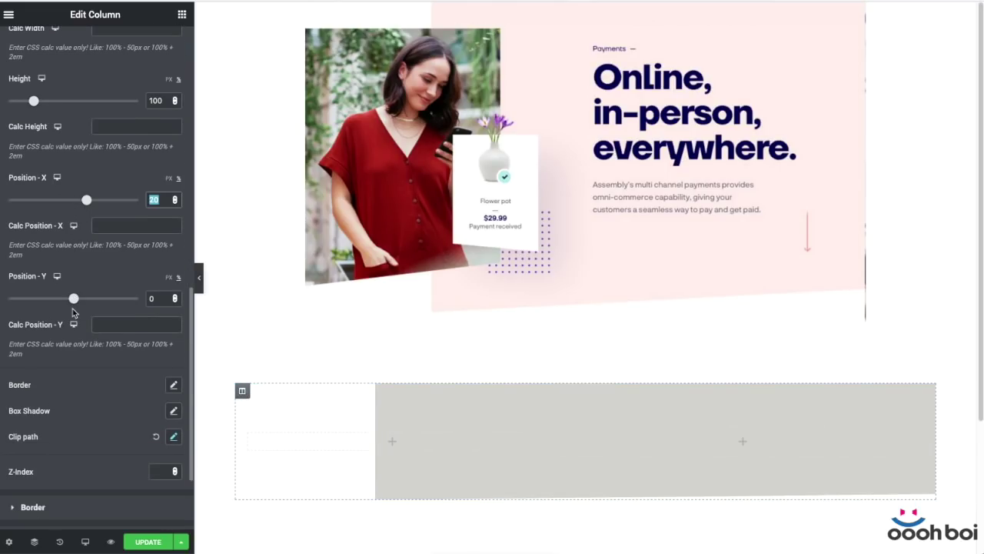
click(161, 352)
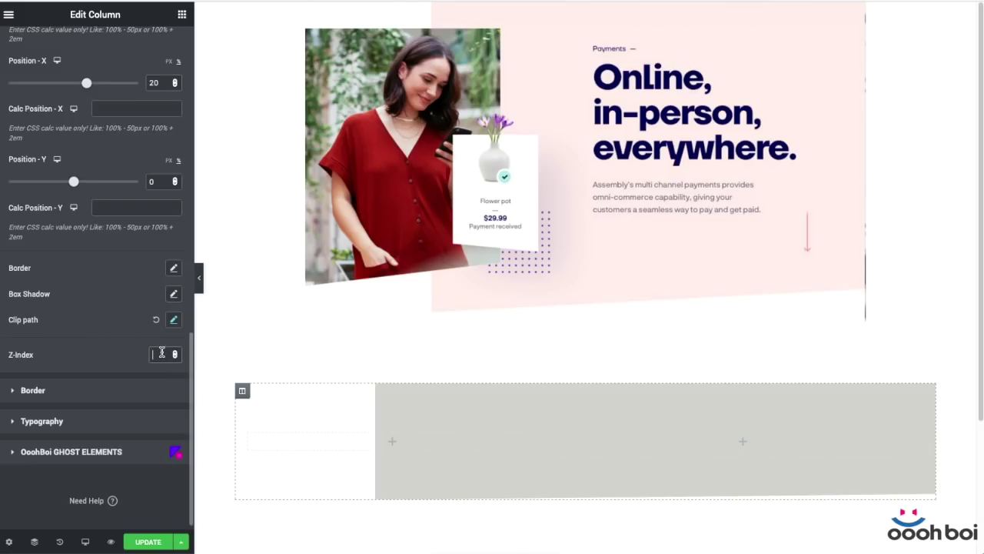
scroll(121, 349, up, 1)
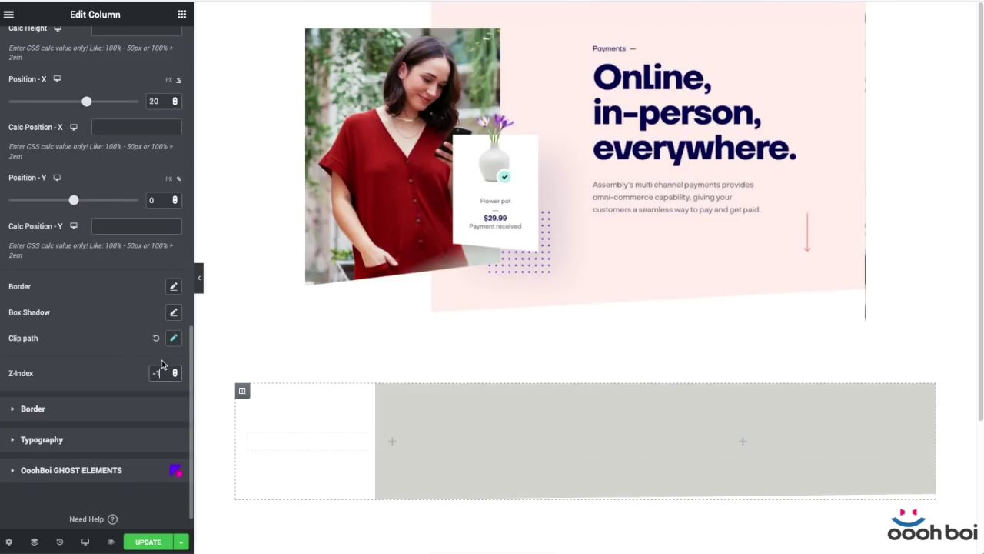
text(-1)
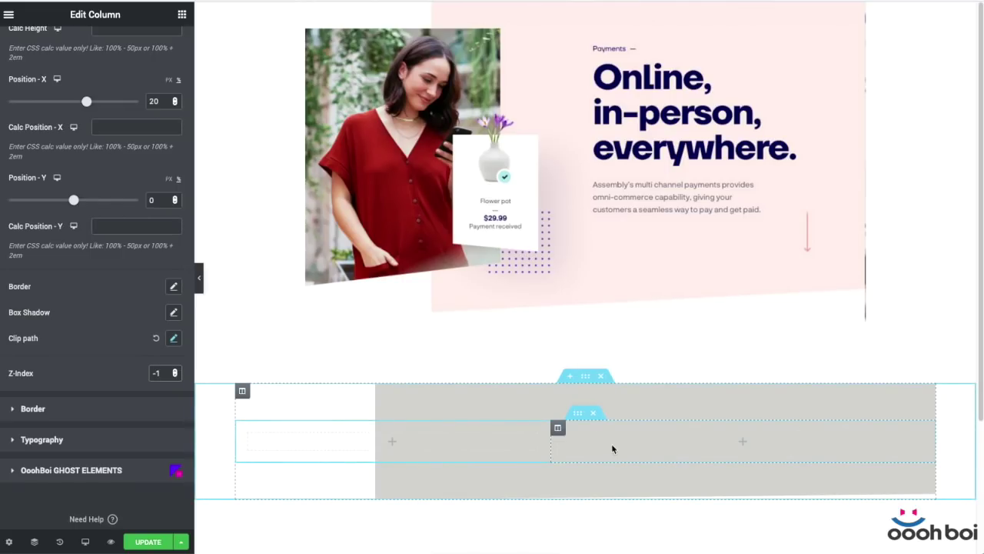
click(182, 14)
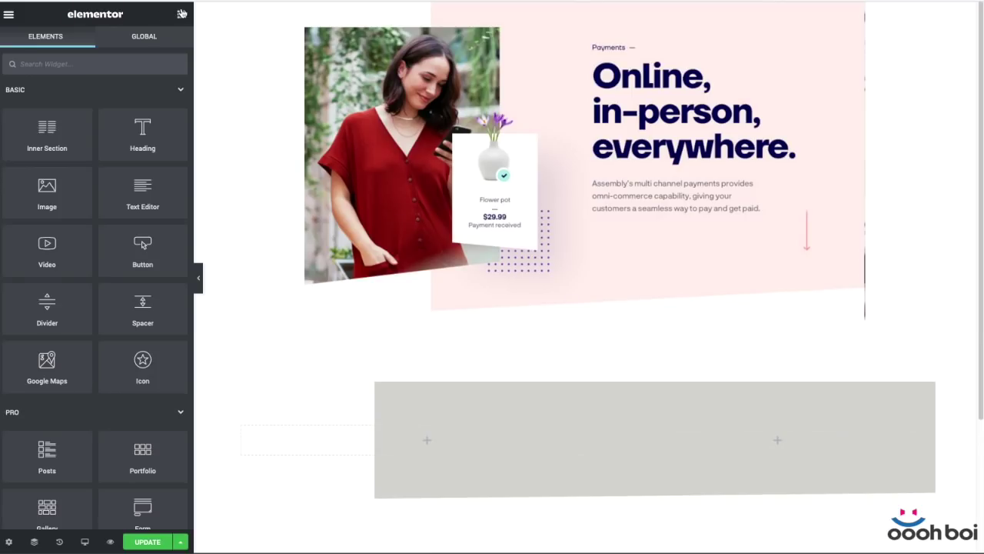
- Add a heading reading 'Payments' to the grey panel's column, with its HTML tag set to div
scroll(764, 82, down, 1)
scroll(764, 83, down, 2)
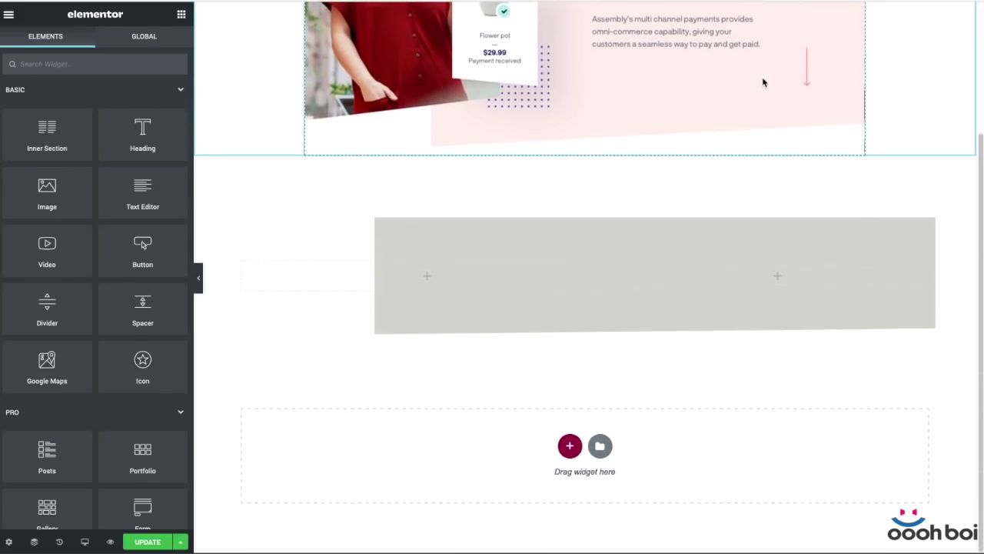
scroll(762, 82, up, 2)
drag(142, 140, 705, 402)
drag(108, 122, 12, 108)
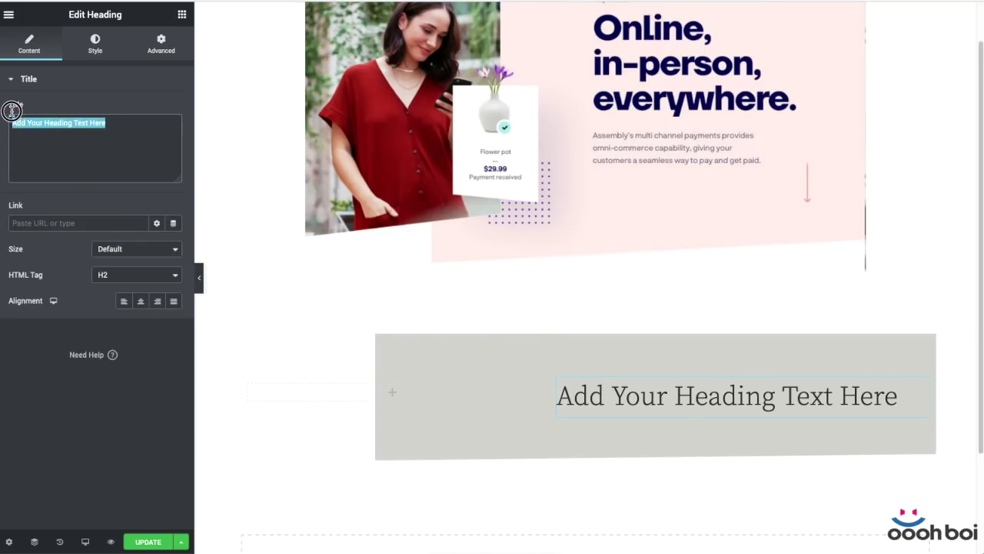
text(P)
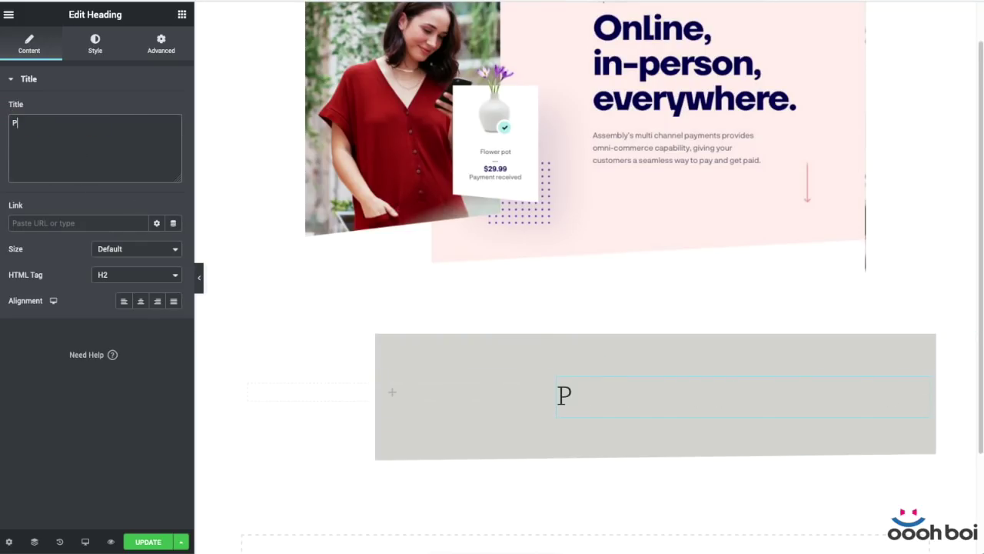
text(ayments)
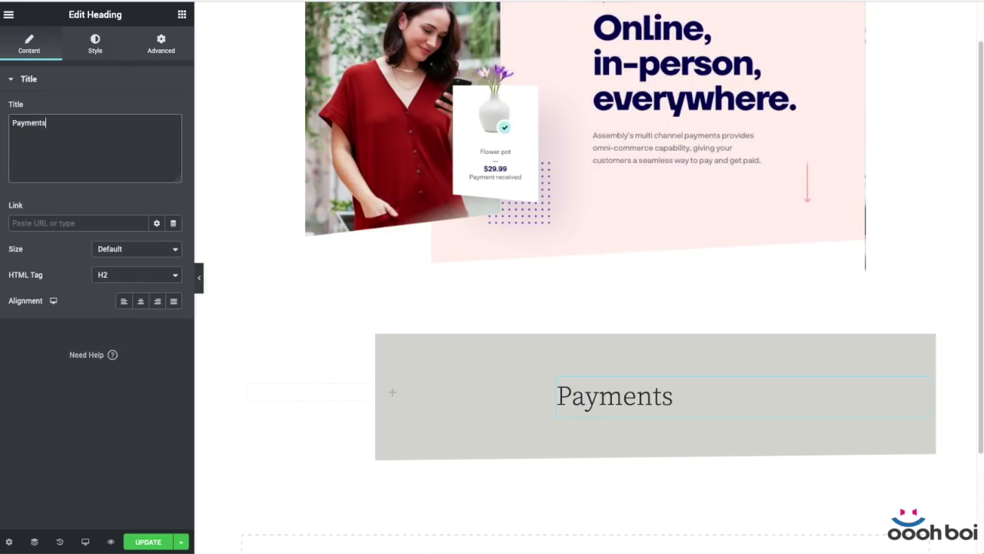
click(151, 277)
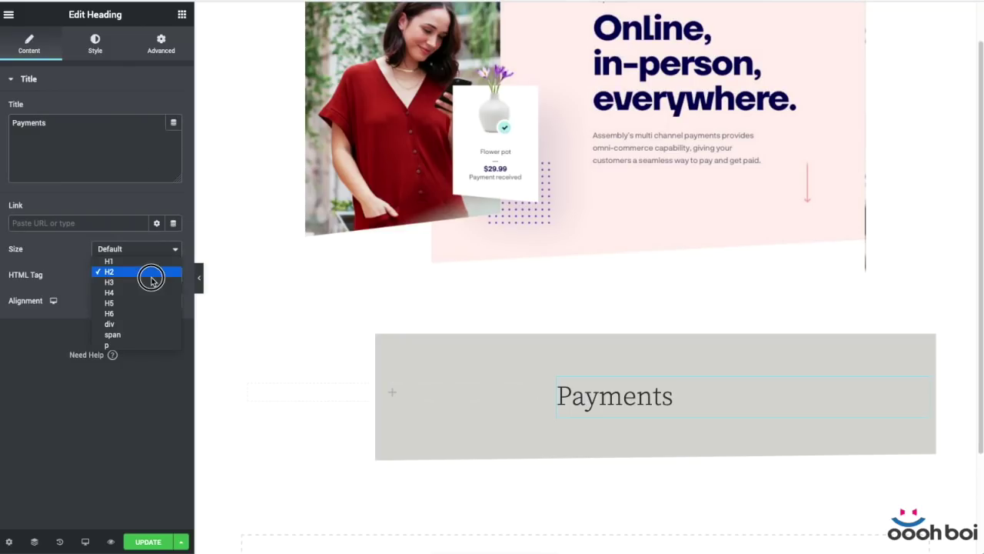
click(149, 323)
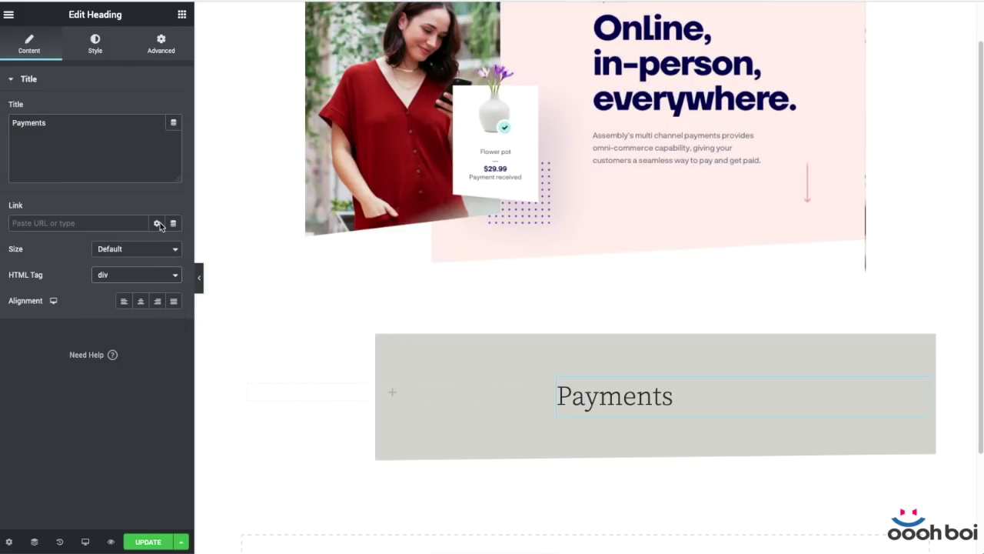
- Set the Payments heading's font size to 16 and place a Divider beneath it
click(95, 38)
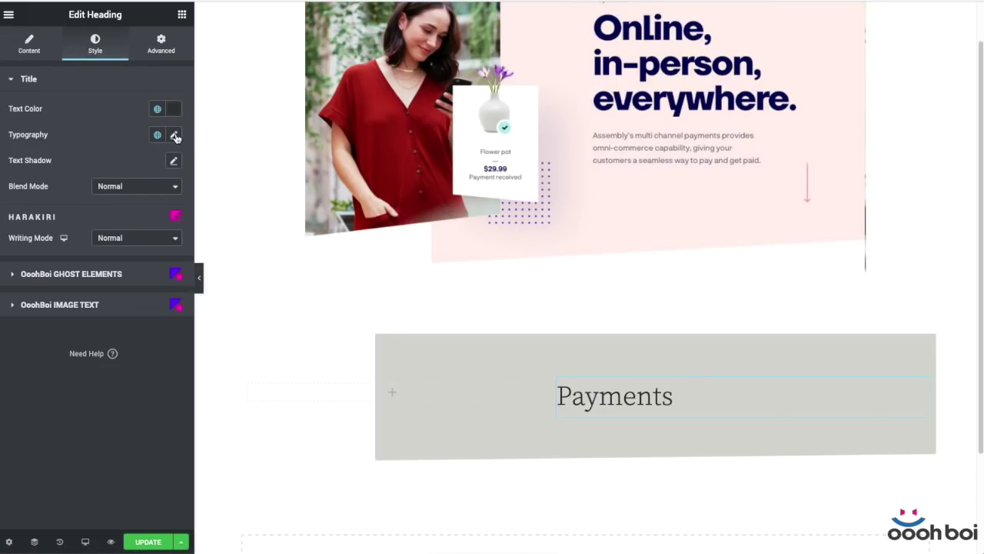
click(176, 136)
double_click(145, 239)
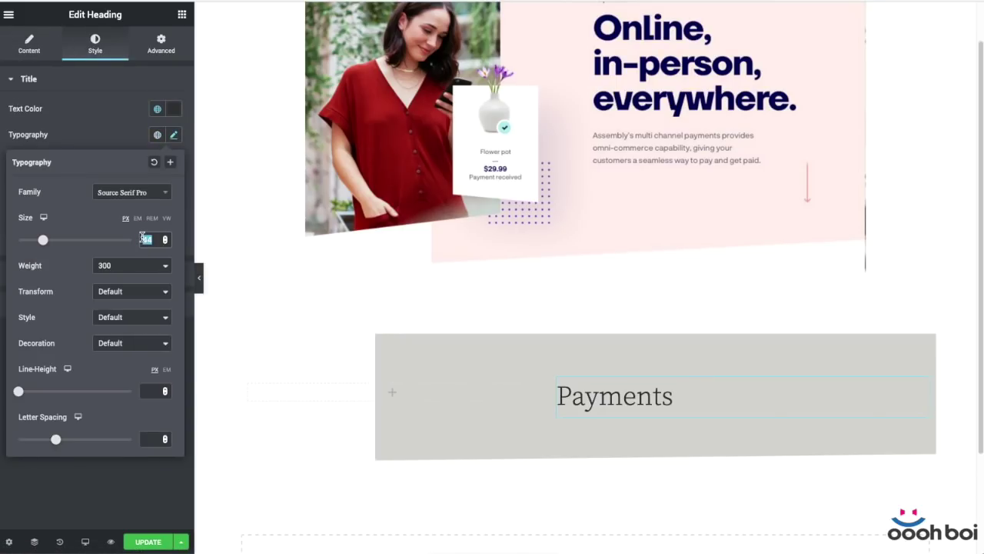
text(16)
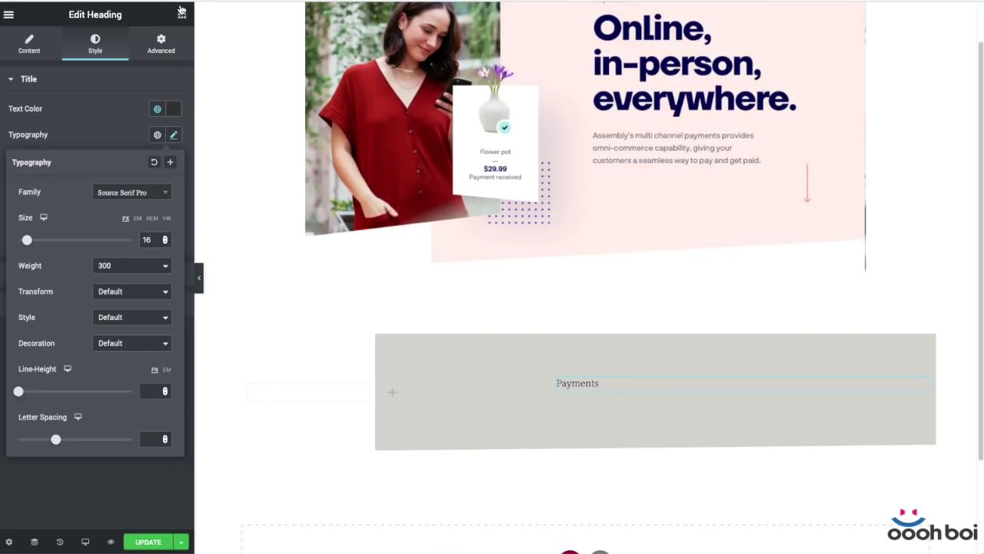
click(181, 14)
drag(57, 303, 592, 388)
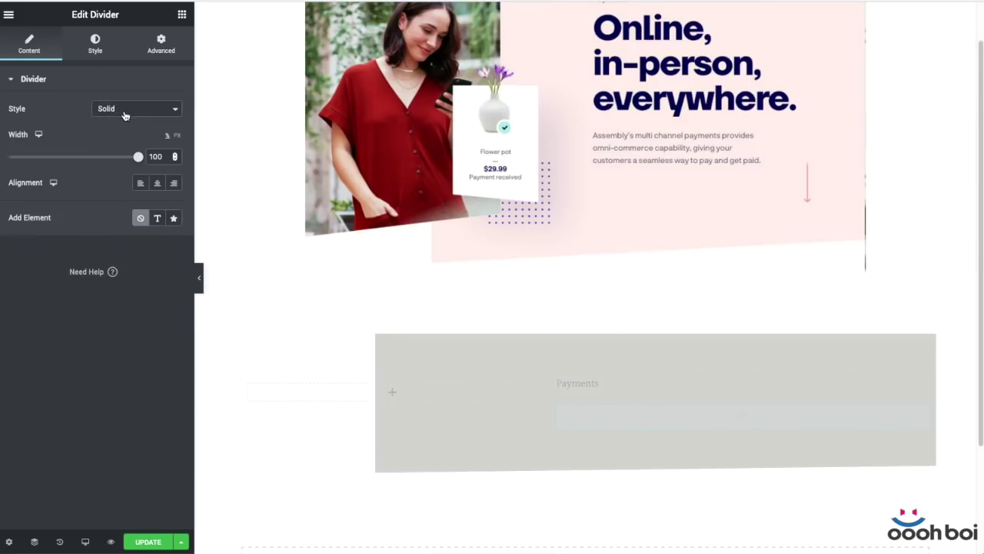
- Give the Payments heading Inline (auto) width with centre vertical alignment
click(177, 136)
key(ctrl+z)
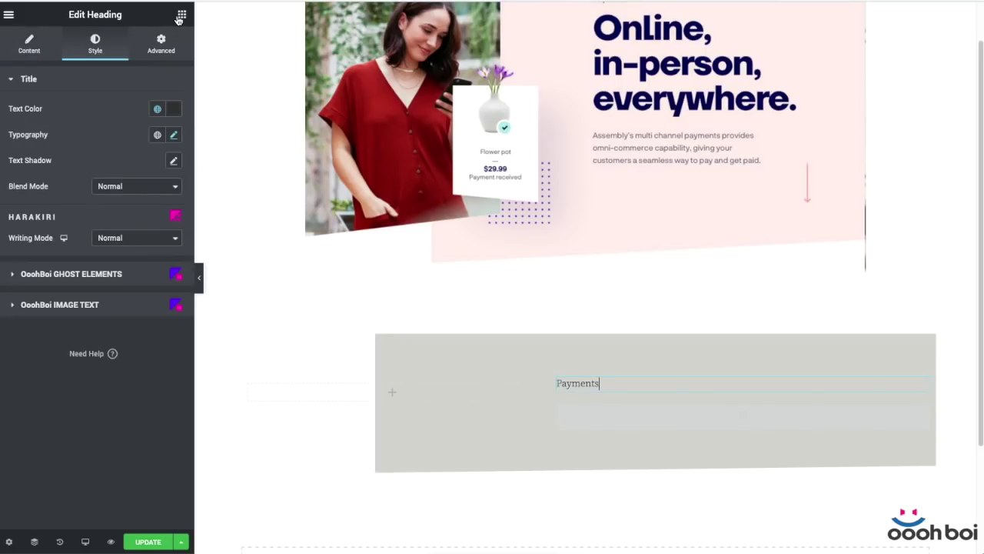
click(161, 44)
scroll(91, 375, down, 2)
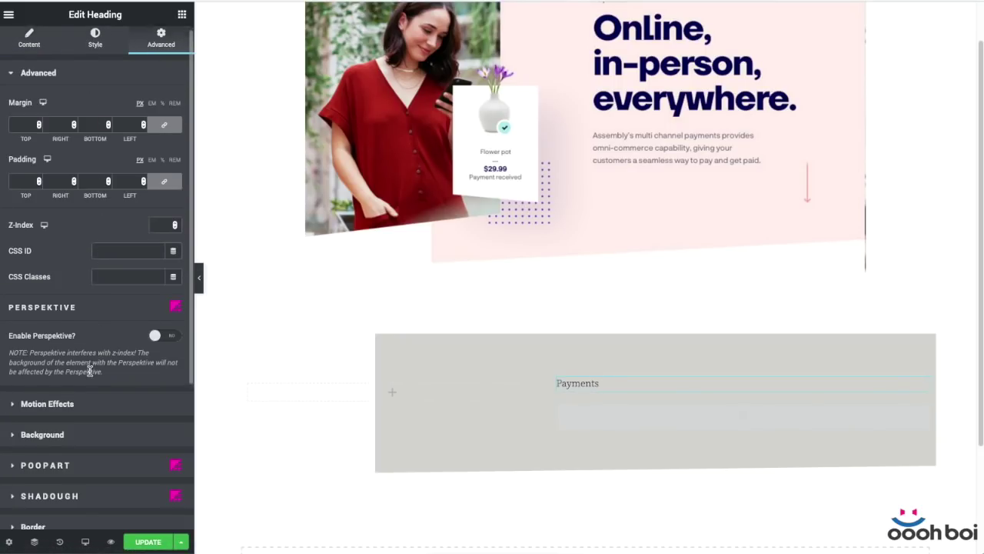
click(105, 496)
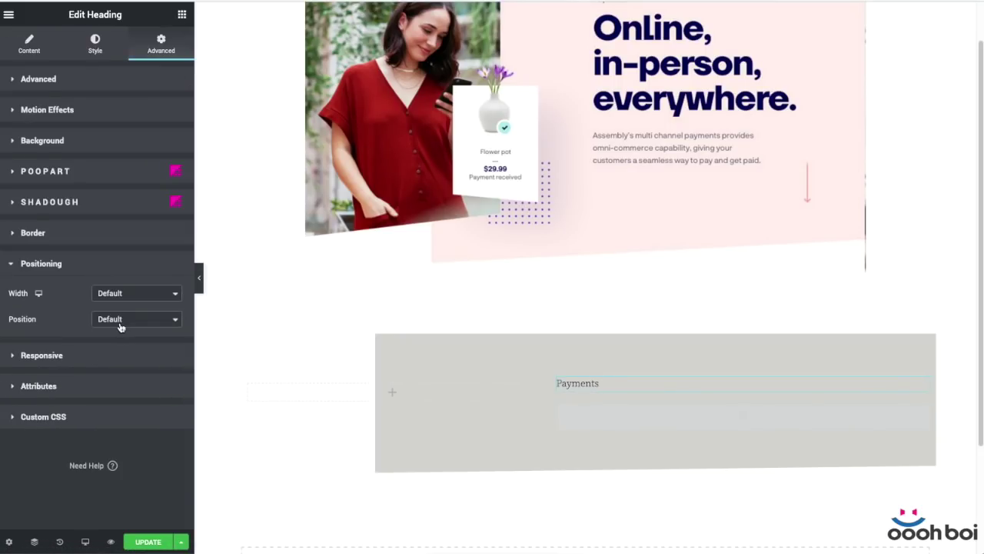
click(140, 303)
click(136, 313)
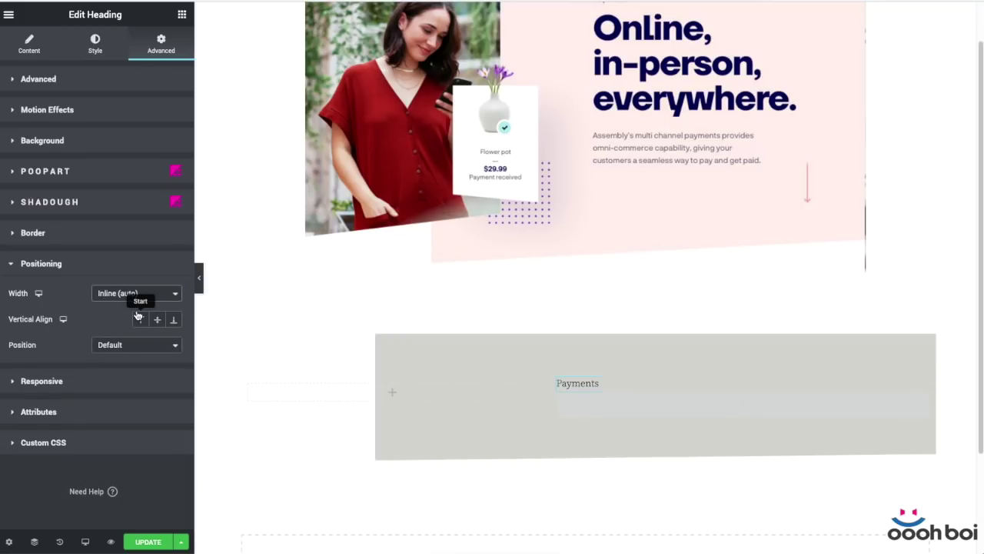
click(157, 320)
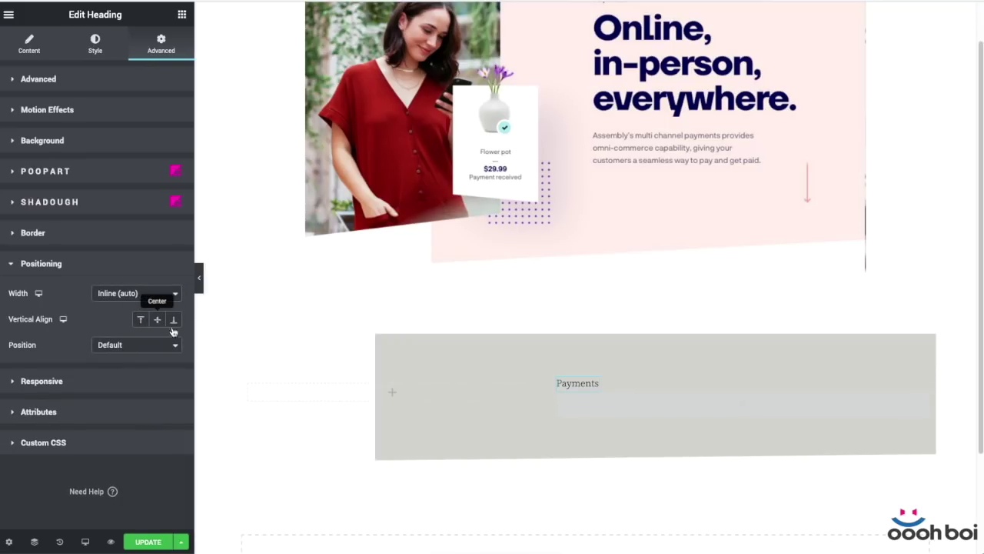
- Give the Divider Inline (auto) width, vertically centred, then unlink the heading's margins
click(662, 406)
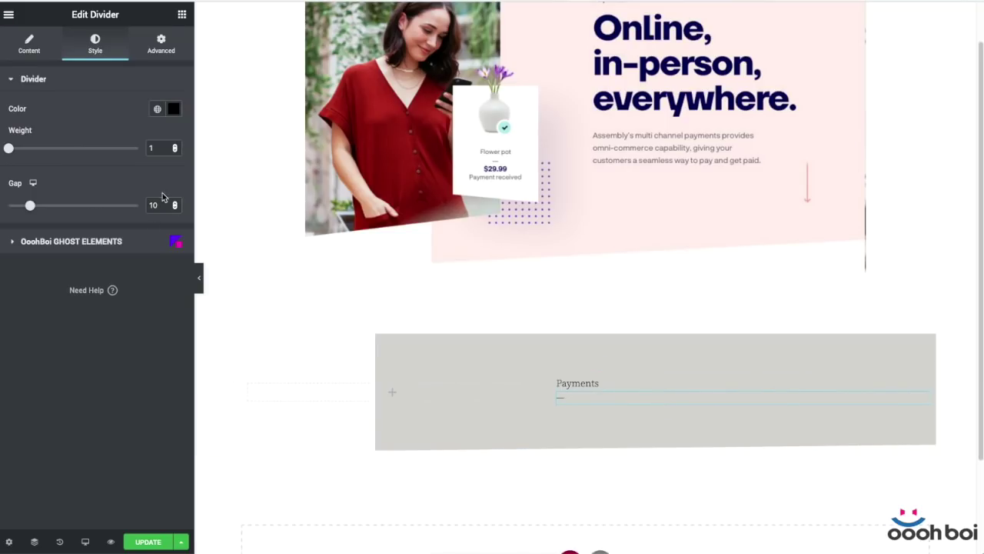
click(162, 43)
scroll(106, 404, down, 3)
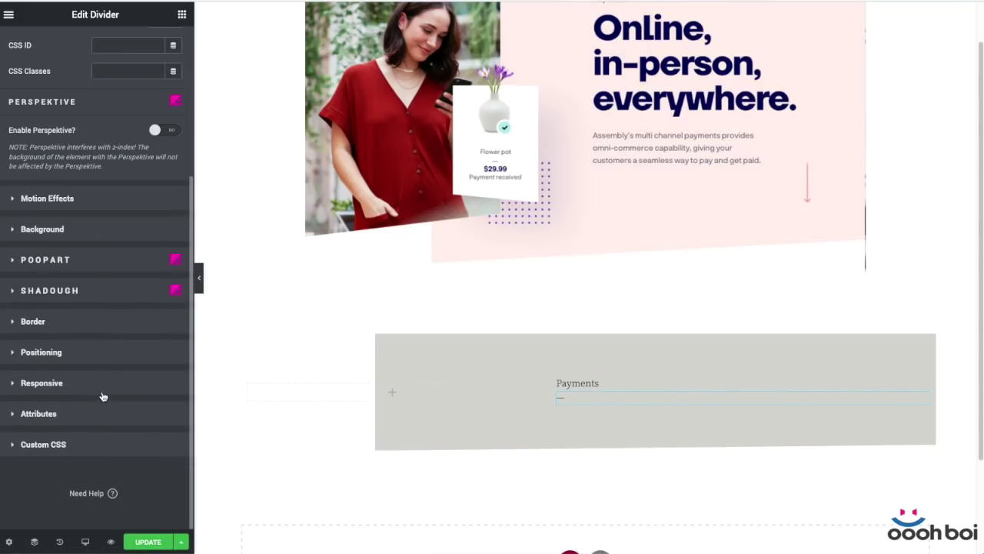
click(98, 357)
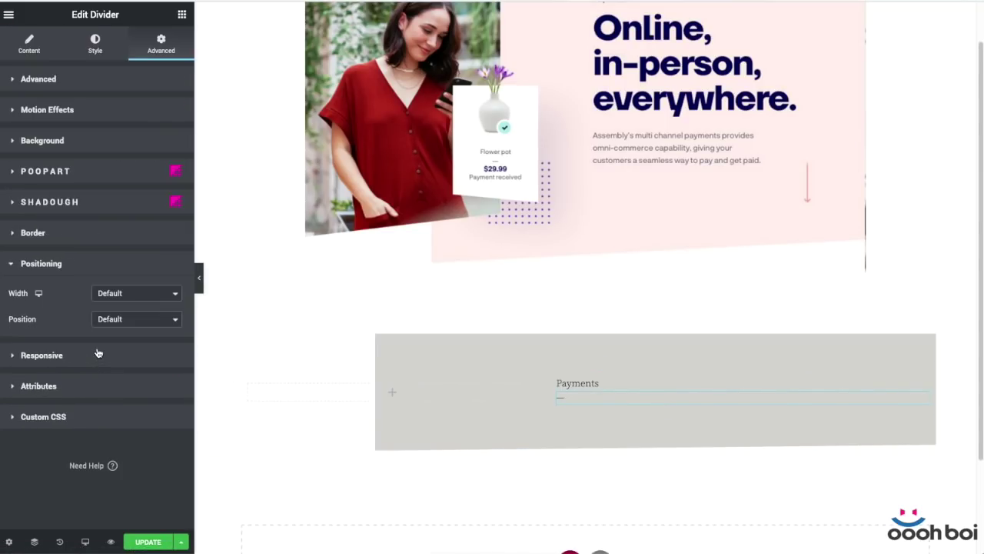
click(132, 293)
click(127, 310)
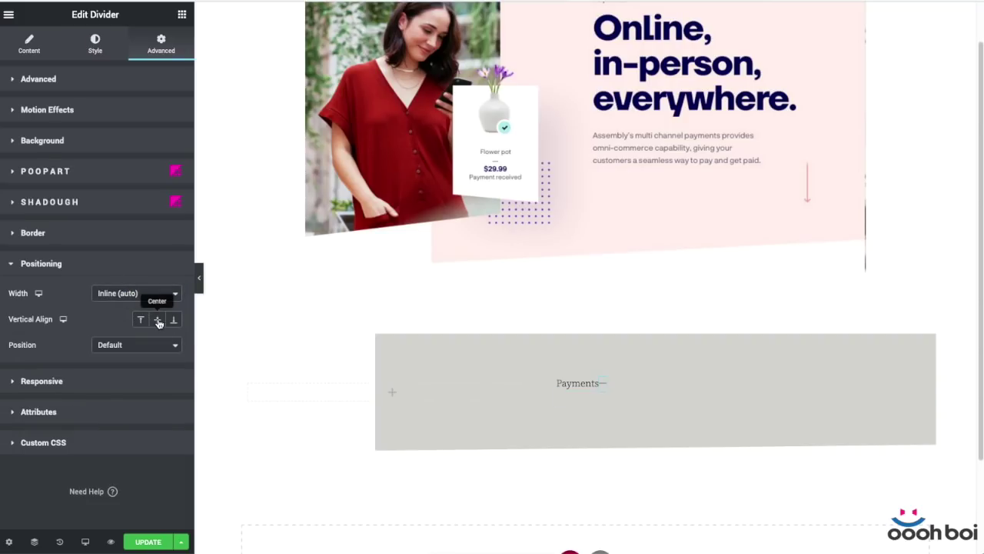
click(158, 319)
click(578, 384)
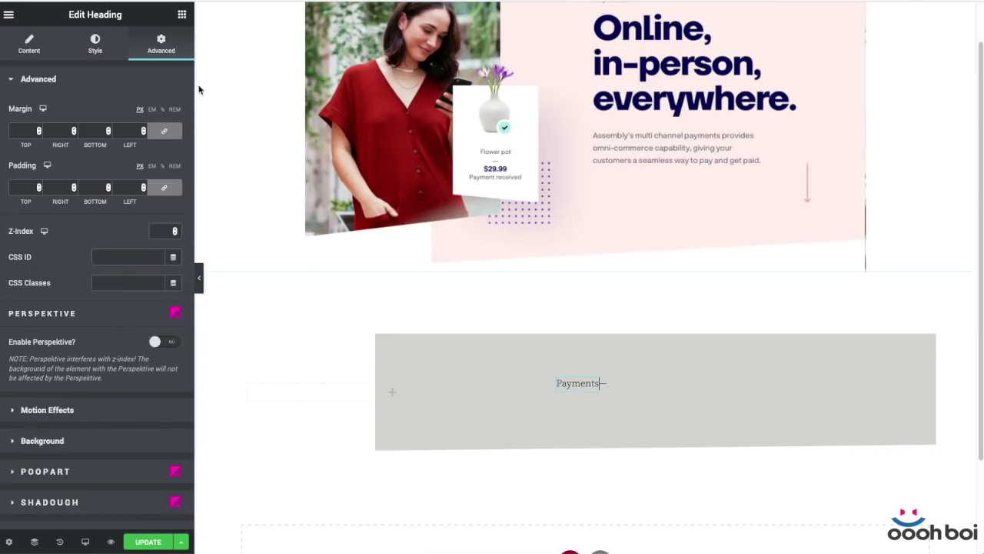
click(163, 130)
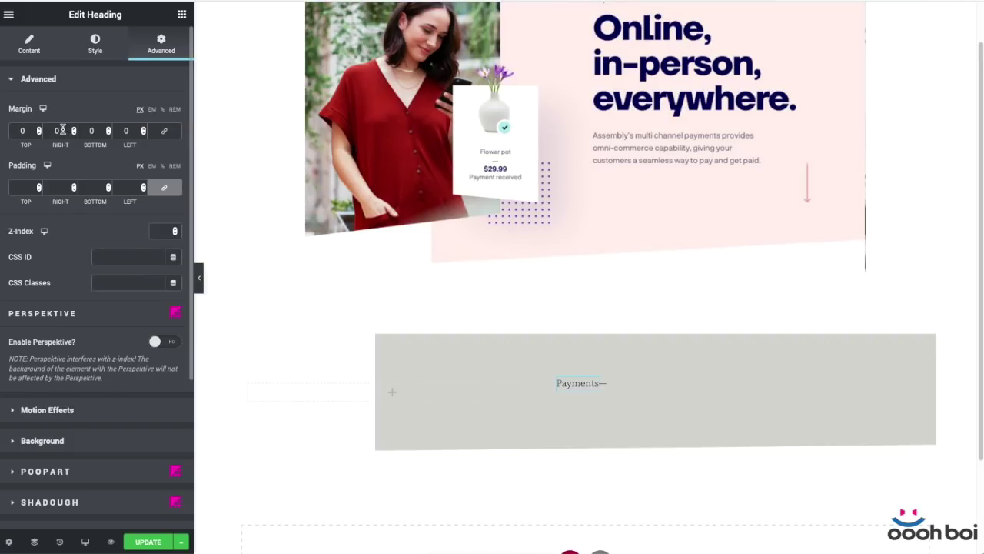
- Set the Payments heading's right margin to 8 px
double_click(63, 130)
text(8)
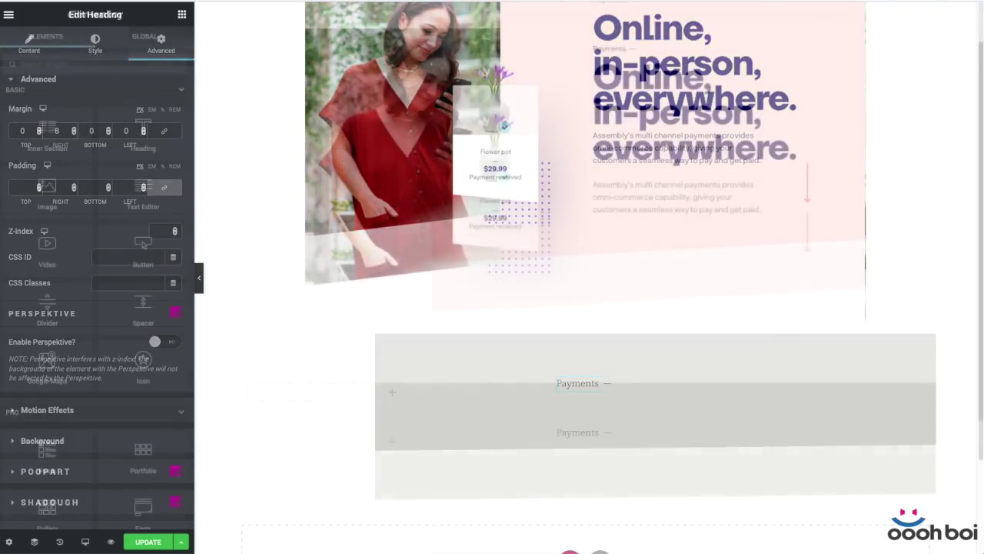
click(181, 15)
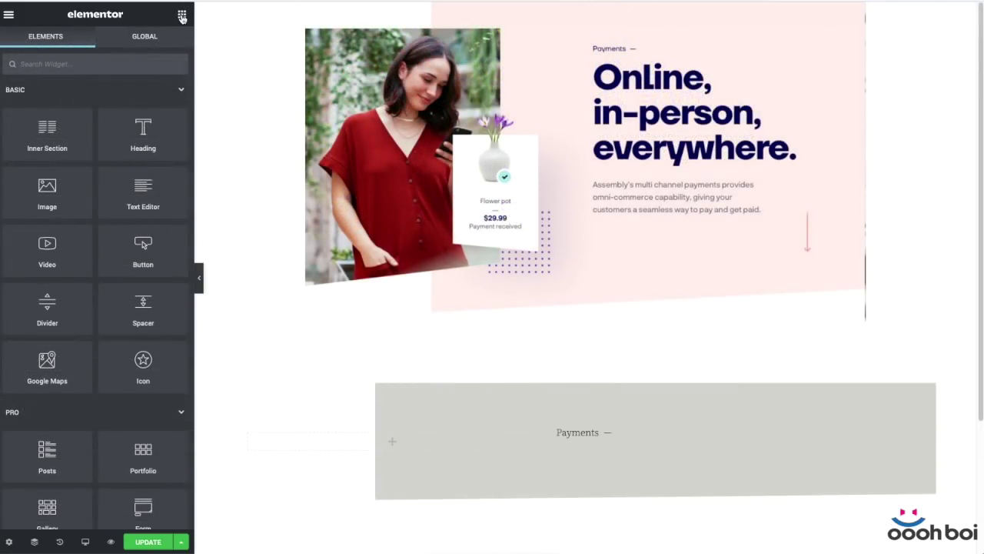
- Add another heading titled 'Online,<br/>in-person, everywhere.' to the grey panel
drag(143, 135, 608, 439)
drag(132, 123, 6, 115)
text(Online)
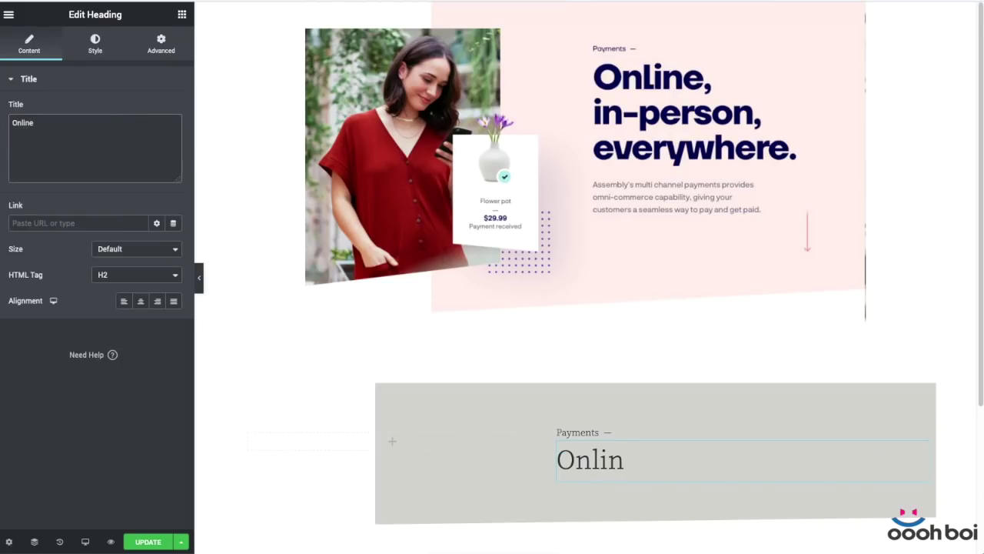
text(,<br/>in-person,<)
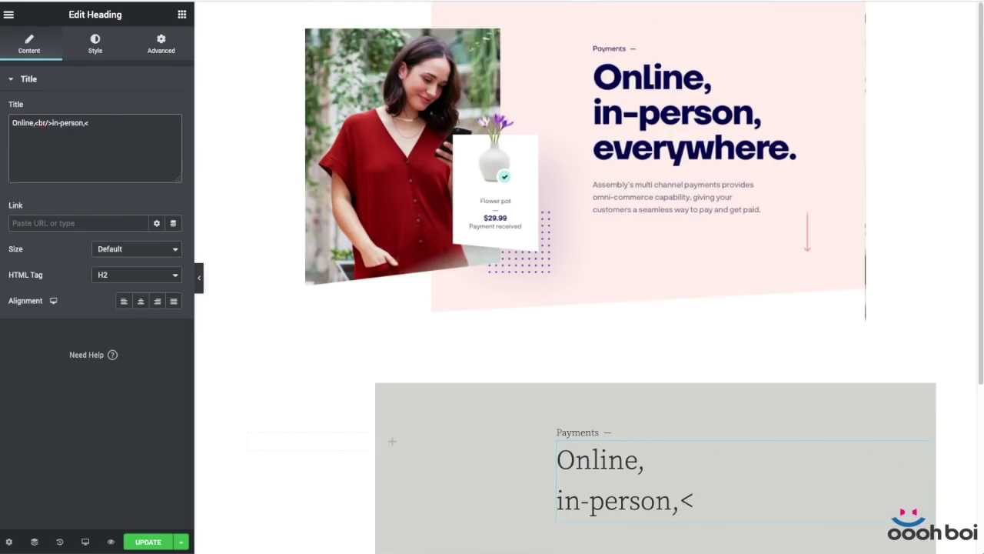
text(everywhere.)
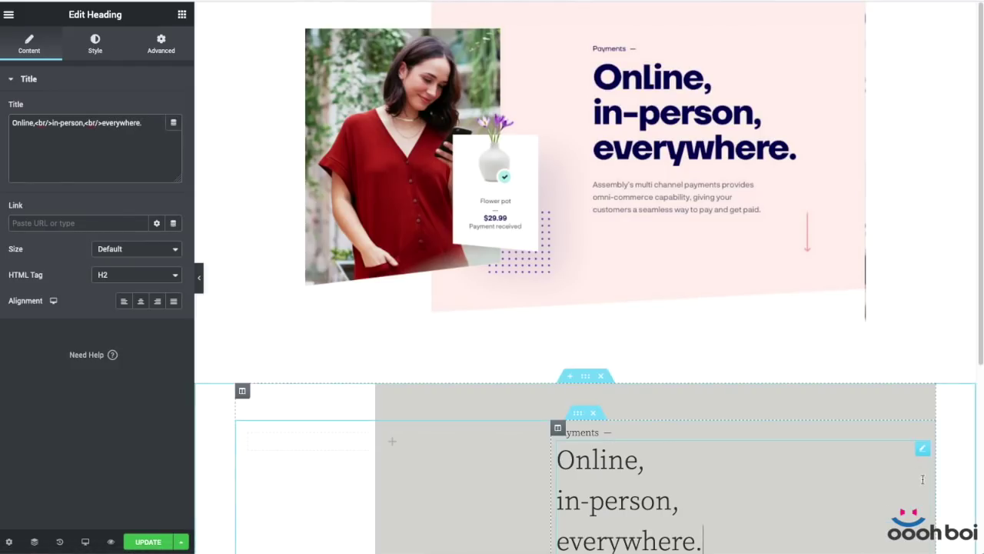
- Add a Text Editor below and replace its placeholder with the pasted Maecenas paragraph
scroll(812, 435, down, 2)
drag(768, 392, 697, 403)
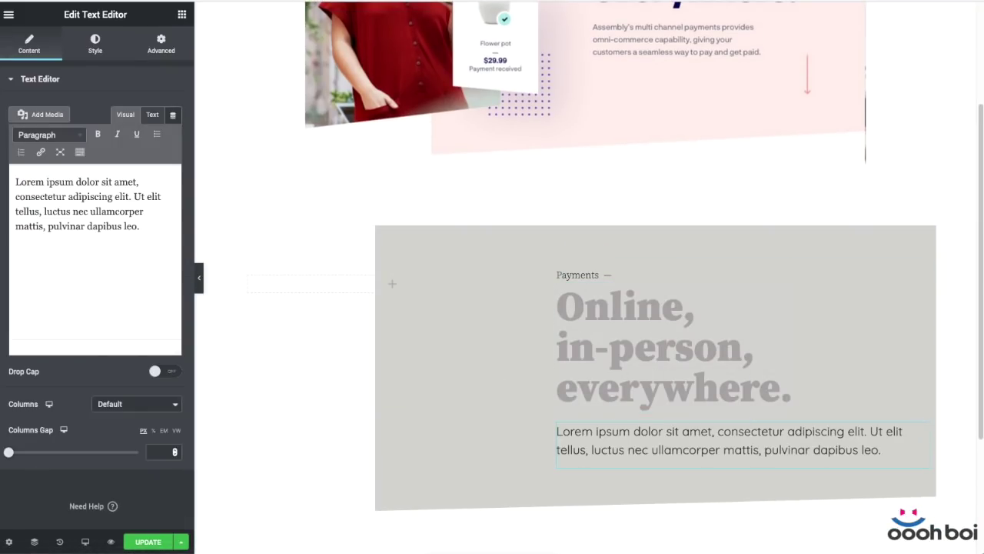
click(128, 228)
key(ctrl+a)
text(Maecenas ornare nullam est cetera viverra tortor ac eleifend. Curabitur sit amet vulputate velit. Interdum et malesuada fames ac ante ipsum primis in faucibus.)
click(817, 392)
scroll(817, 391, down, 1)
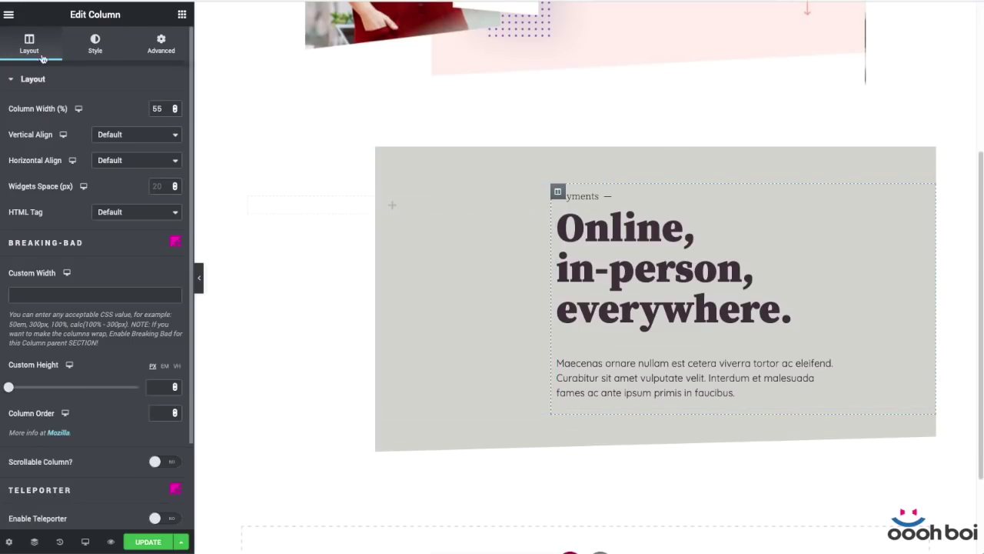
click(181, 14)
- Add an Icon widget under the paragraph using the uploaded arrow-right.svg graphic
drag(144, 361, 742, 410)
click(136, 178)
click(731, 279)
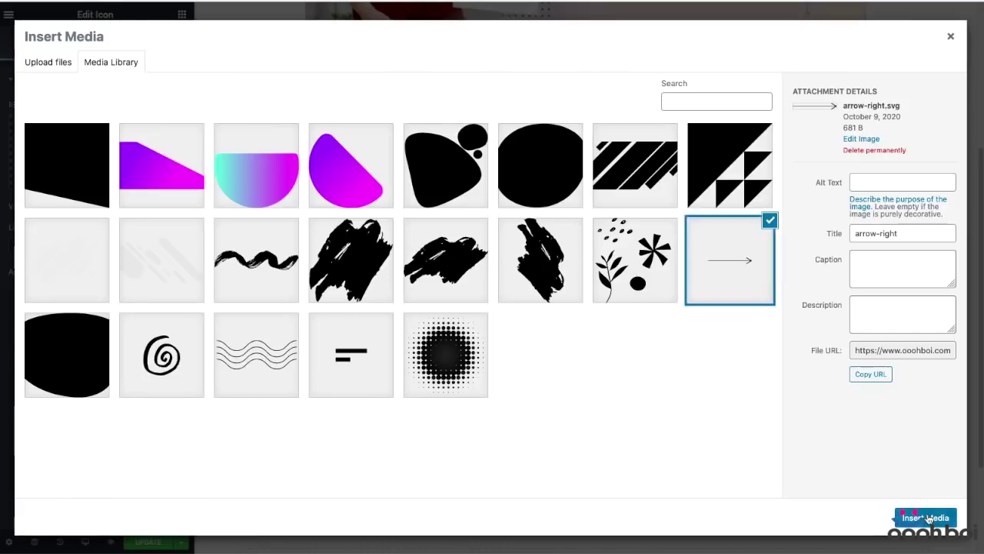
click(922, 515)
click(95, 44)
- Set the text column's vertical alignment to Middle
click(584, 362)
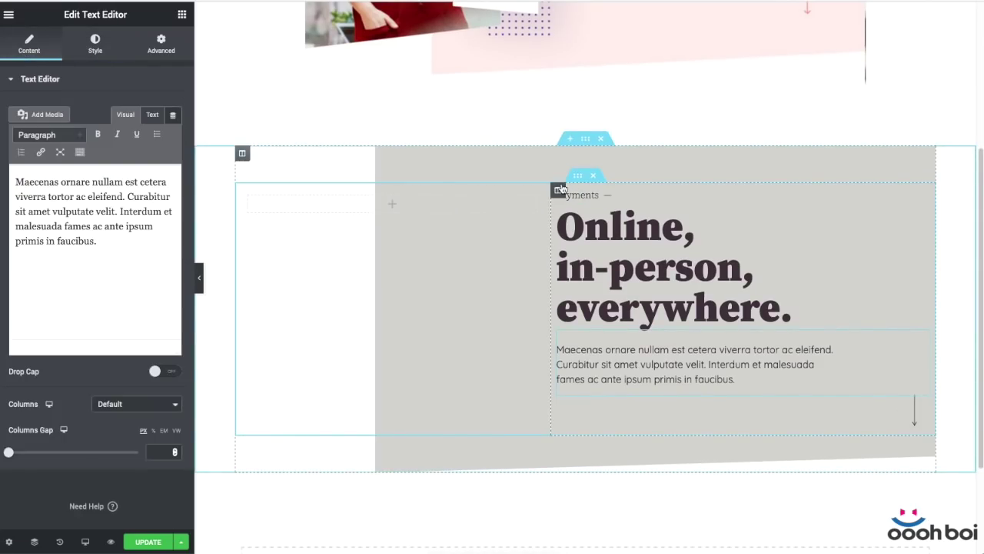
click(560, 189)
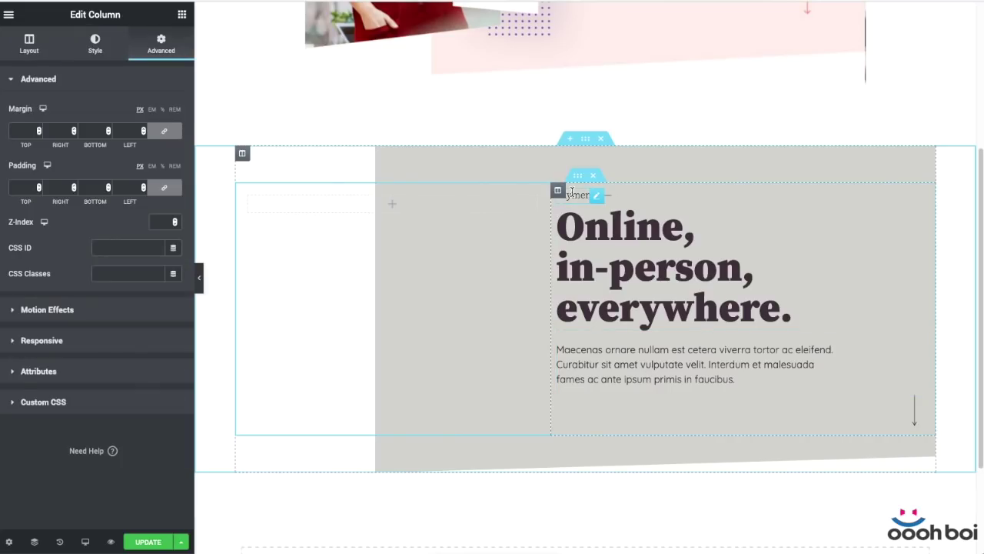
click(29, 44)
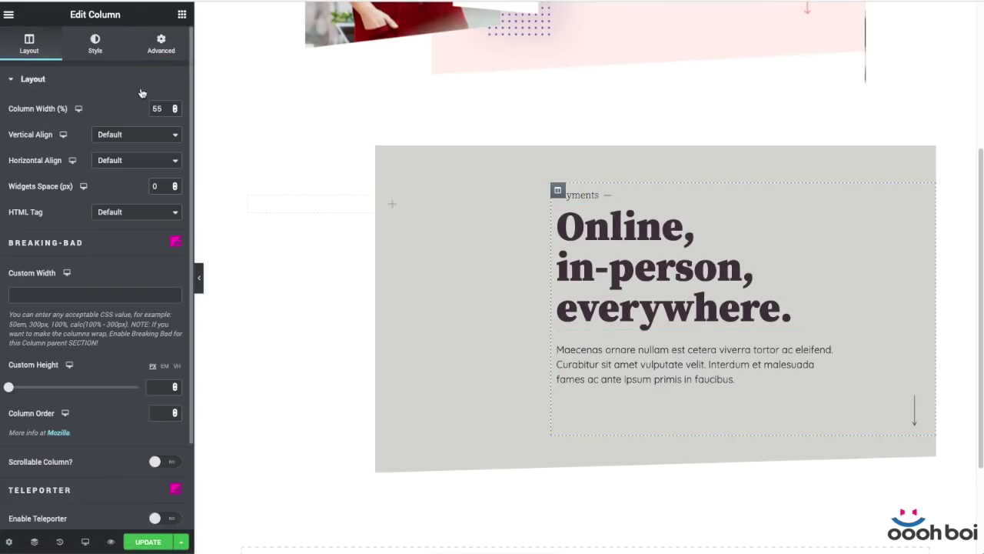
click(138, 138)
click(135, 150)
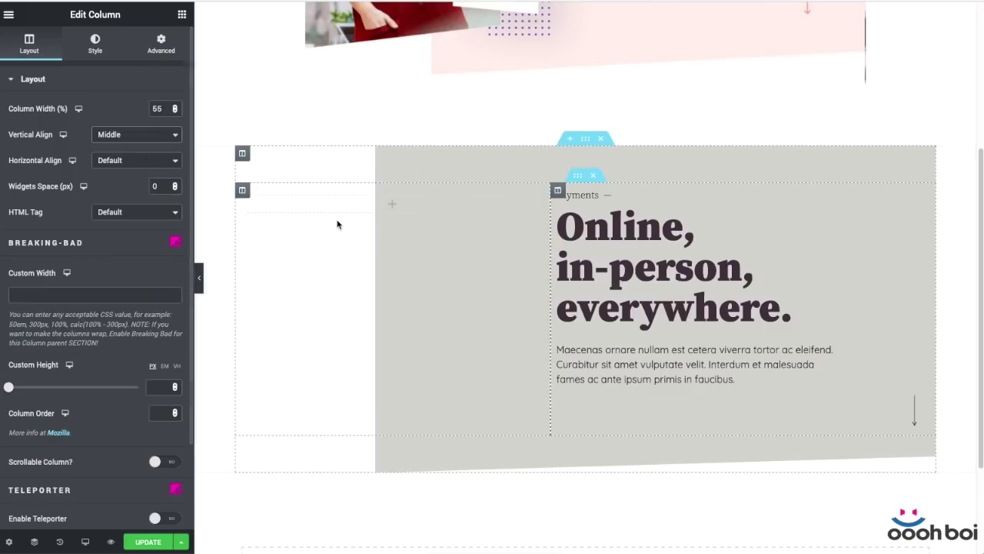
- Give the text column 60 px padding on every side
click(161, 44)
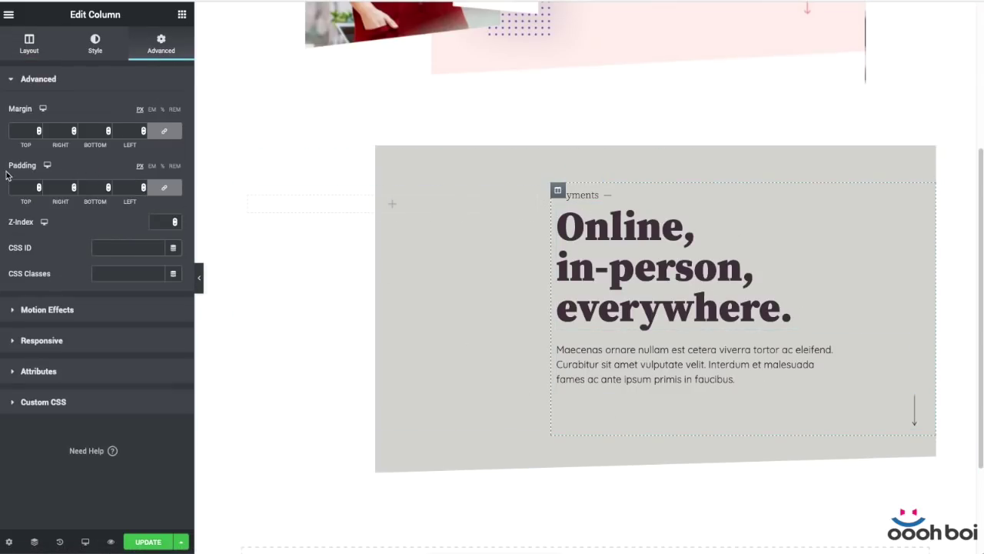
click(26, 188)
text(60)
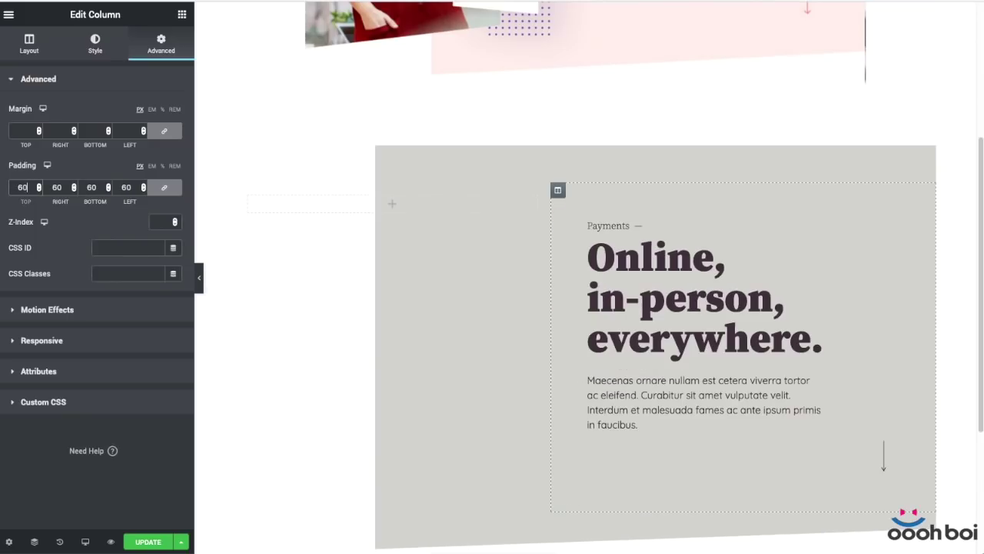
scroll(735, 118, up, 3)
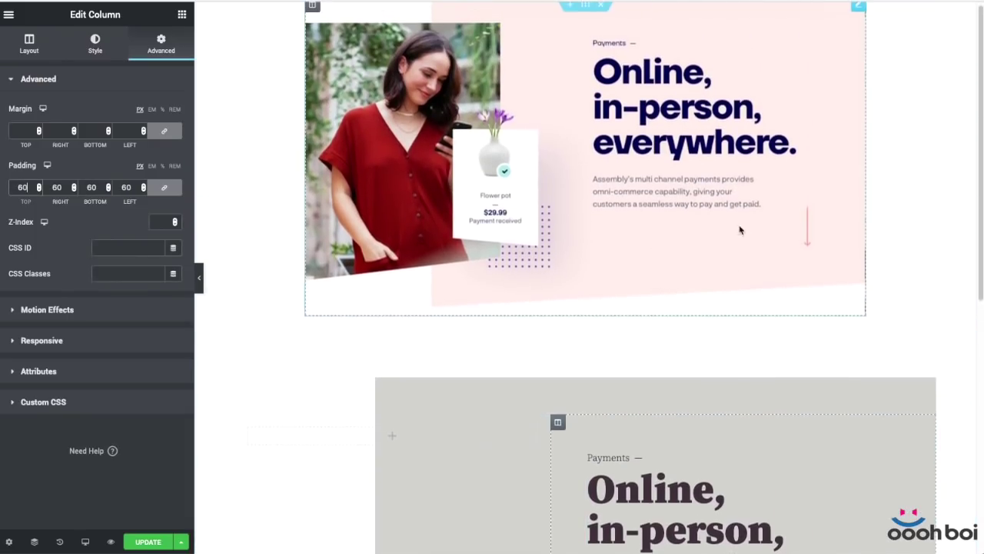
scroll(765, 200, down, 4)
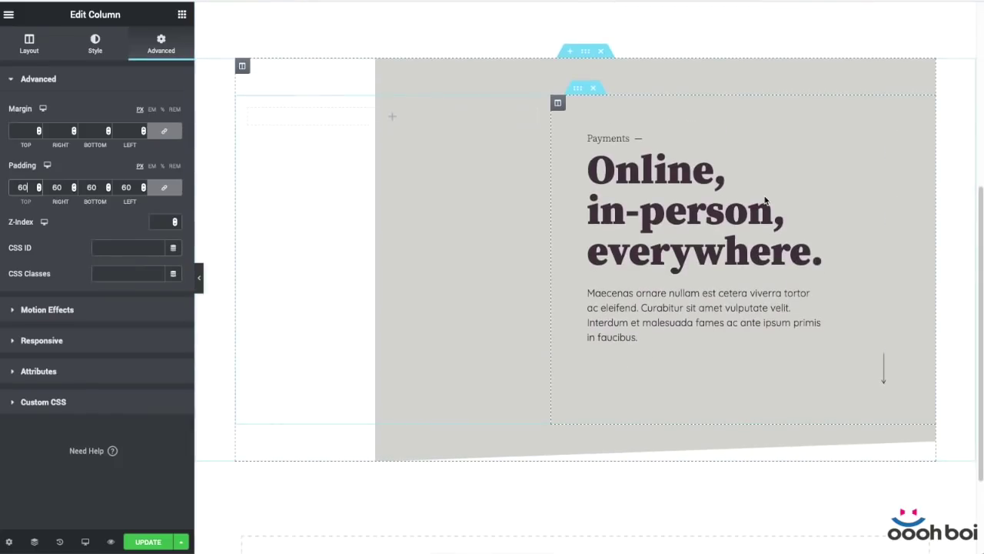
scroll(743, 134, up, 4)
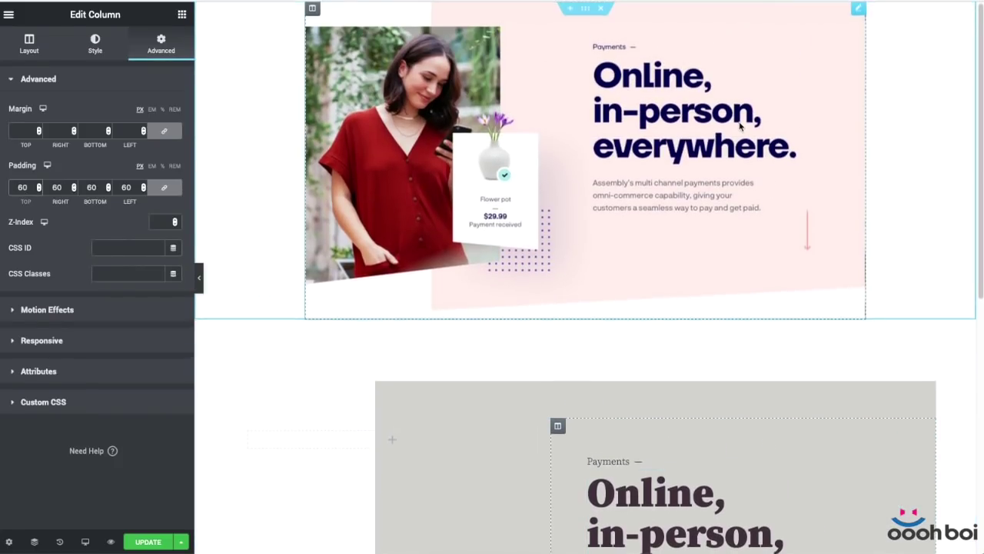
scroll(743, 134, down, 5)
scroll(743, 129, up, 5)
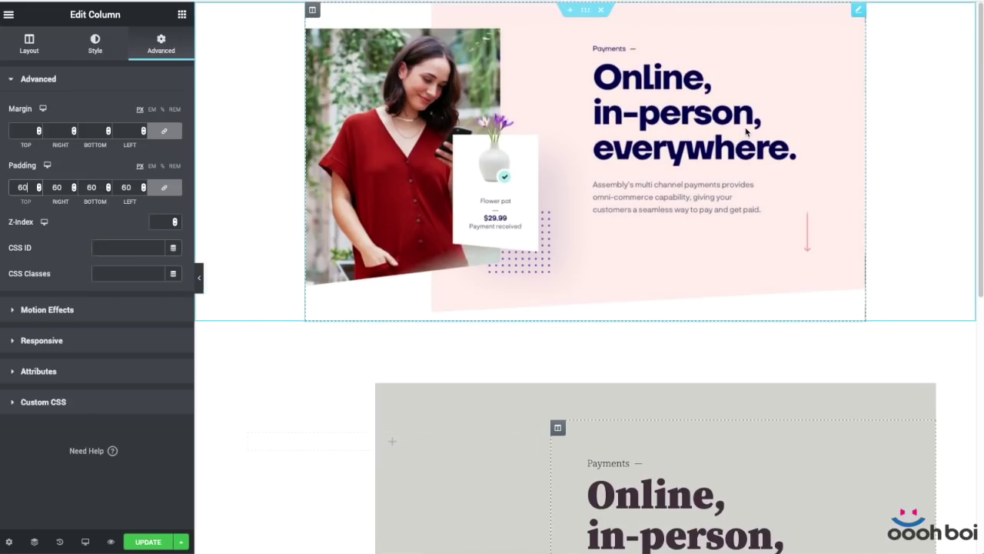
scroll(740, 268, down, 4)
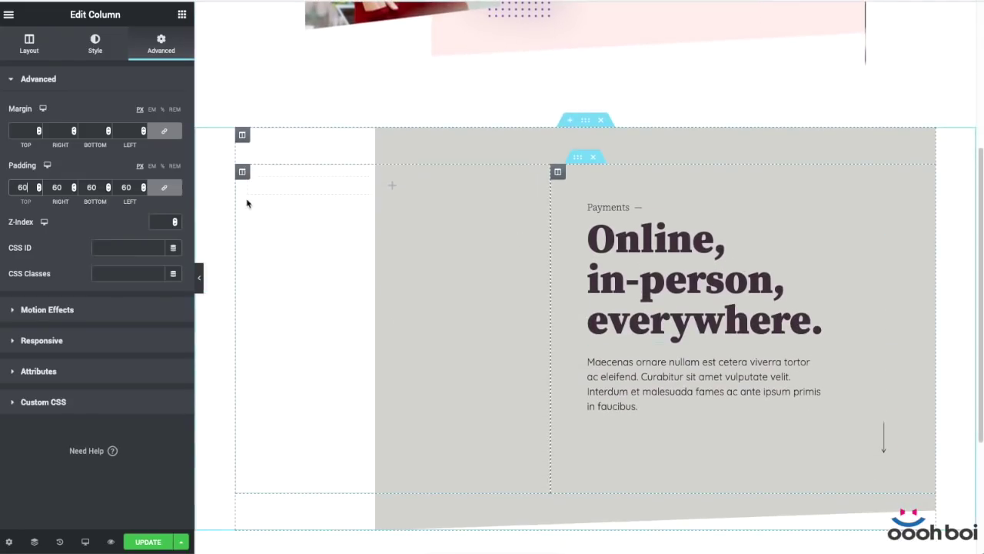
- Give the empty left column unlinked padding of 20, 5, 10 and 60 px
click(243, 161)
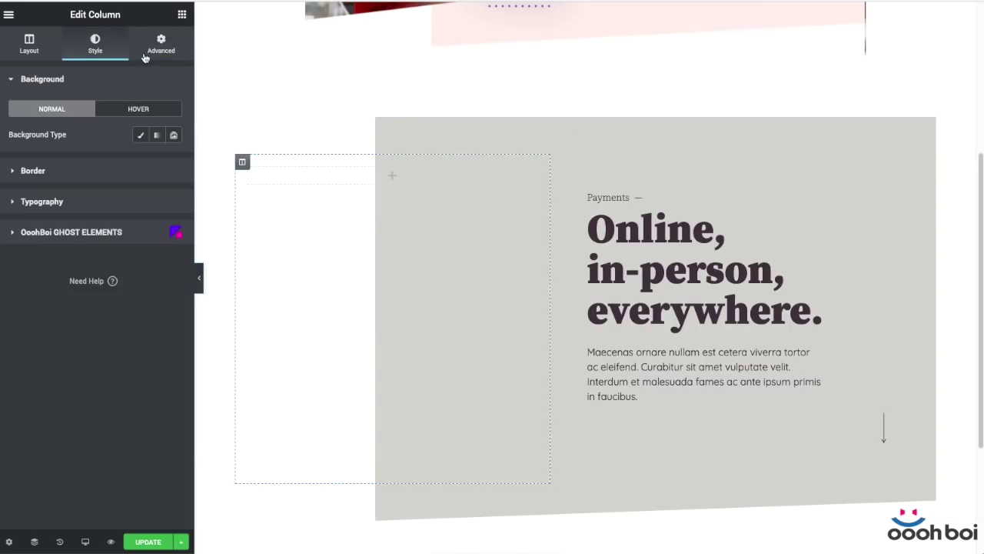
click(161, 44)
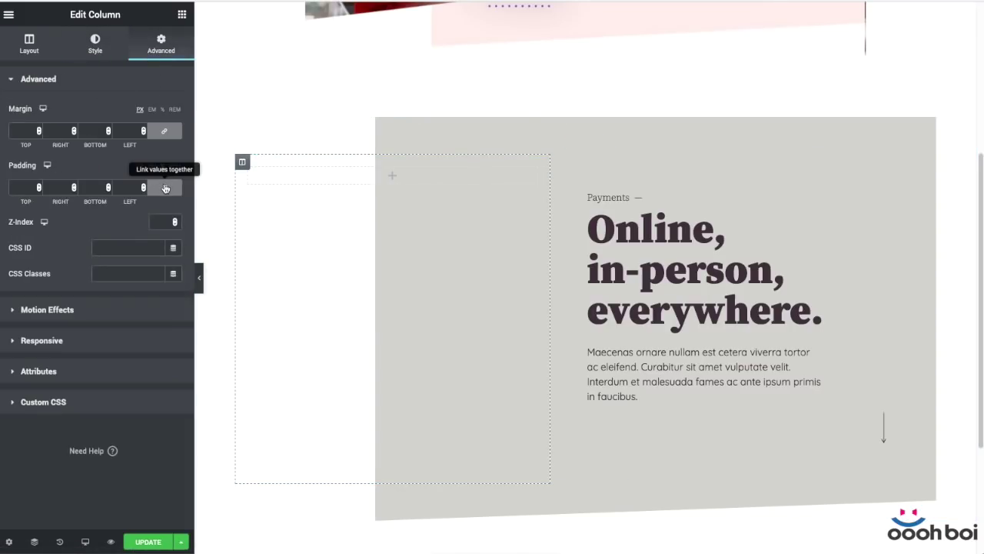
click(163, 187)
double_click(25, 188)
text(2)
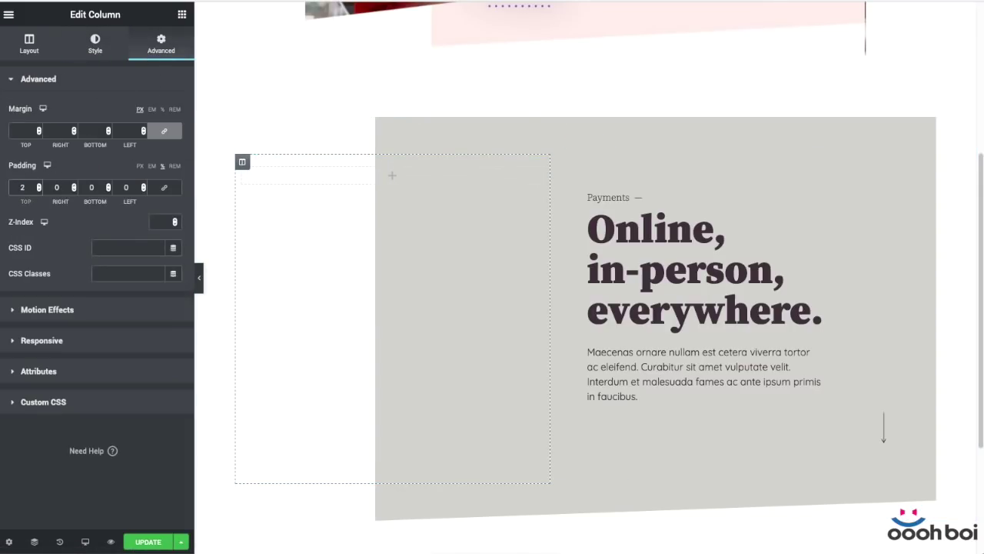
text(0)
double_click(61, 187)
text(5)
double_click(94, 187)
double_click(128, 187)
text(6)
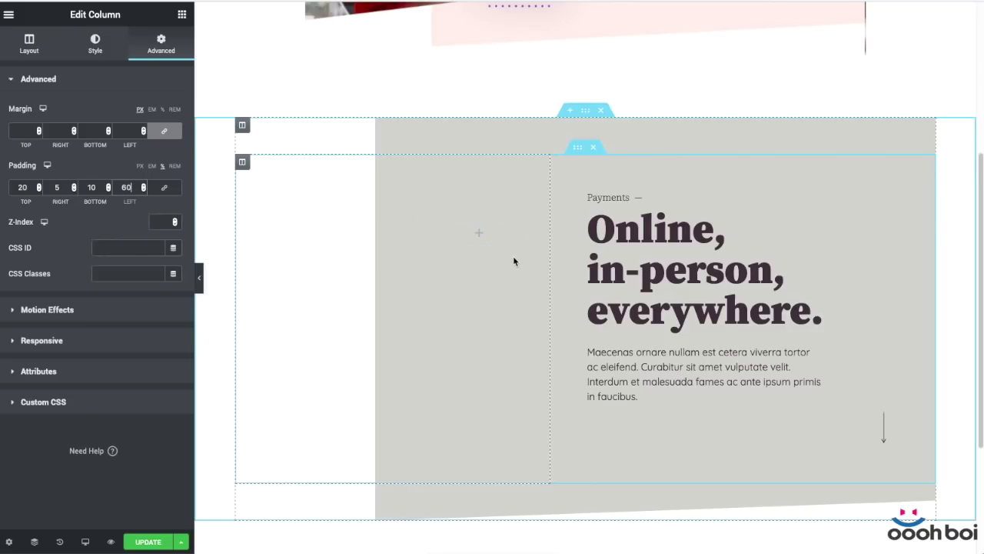
scroll(446, 249, up, 4)
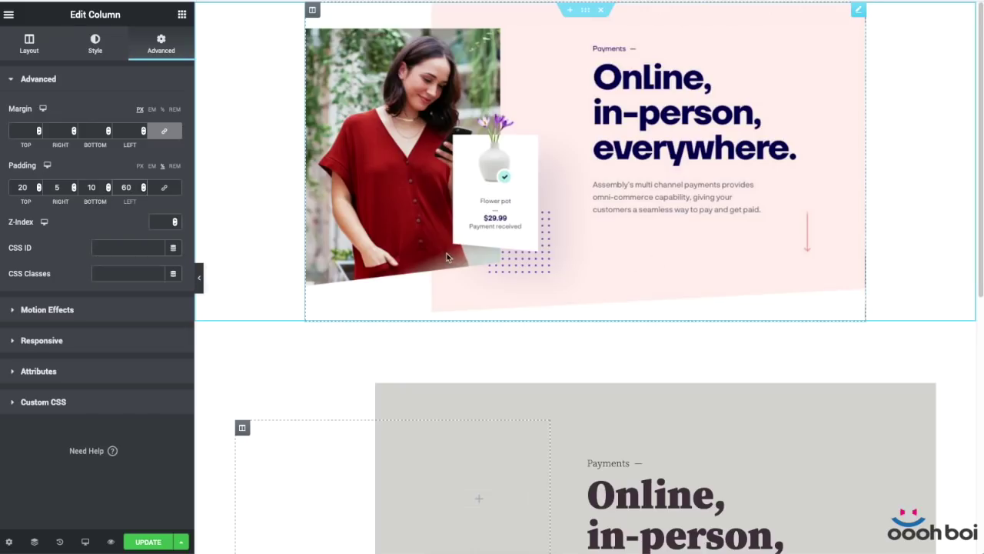
scroll(597, 300, down, 5)
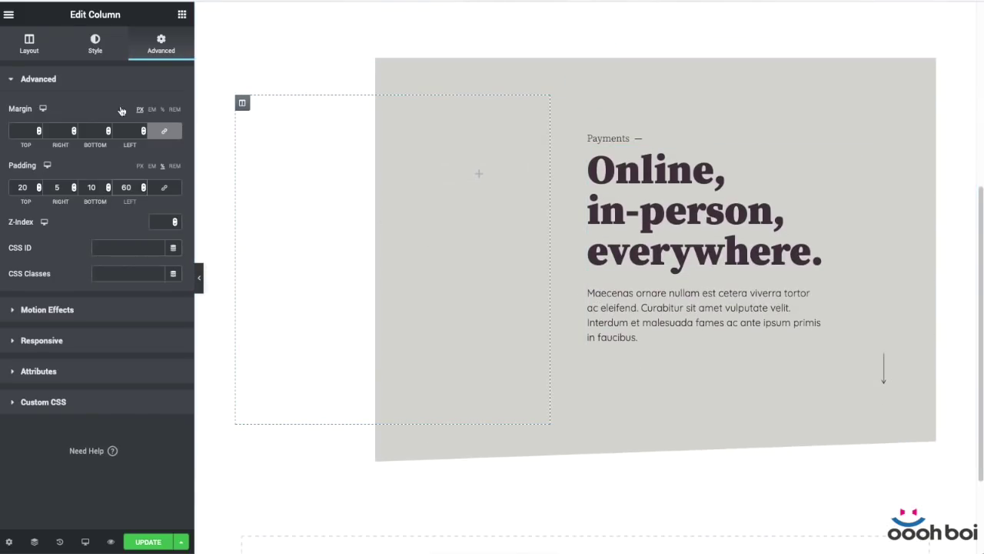
- Set the left column's vertical alignment to Bottom
click(23, 47)
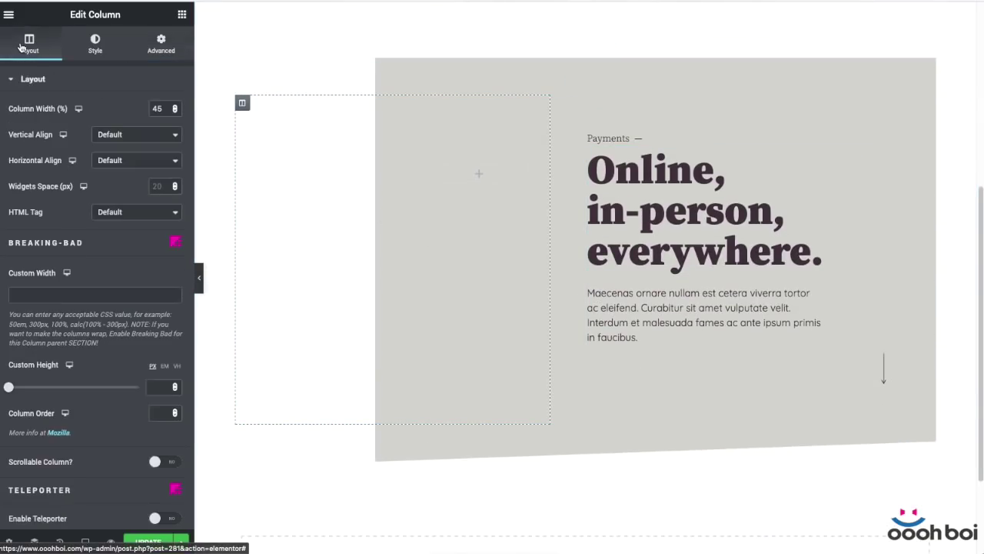
click(134, 136)
click(123, 159)
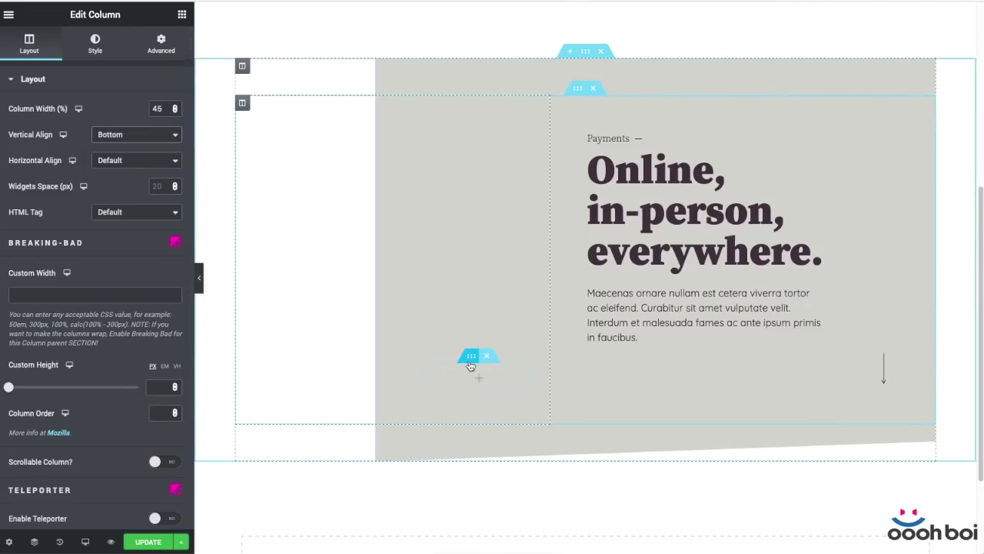
scroll(700, 281, up, 4)
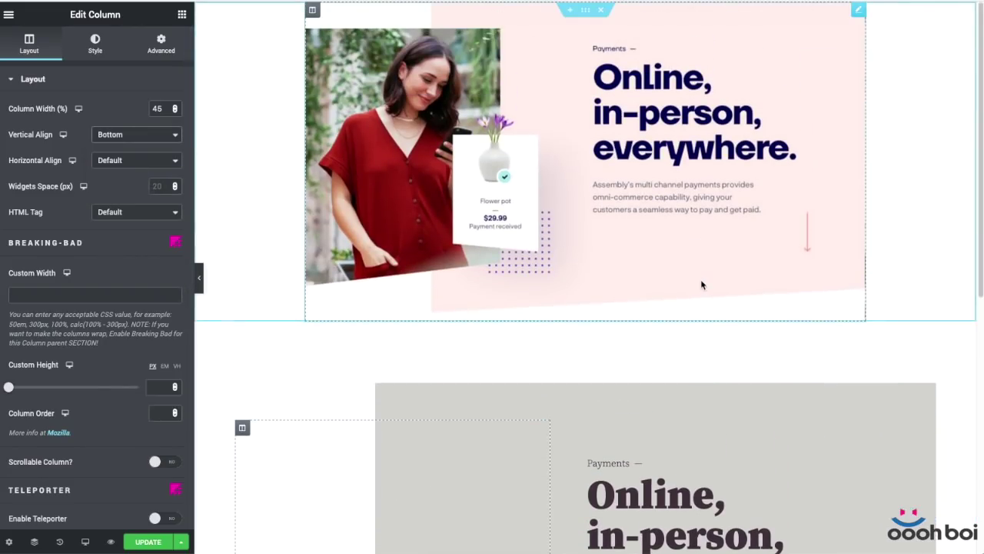
scroll(700, 280, down, 2)
scroll(704, 286, down, 1)
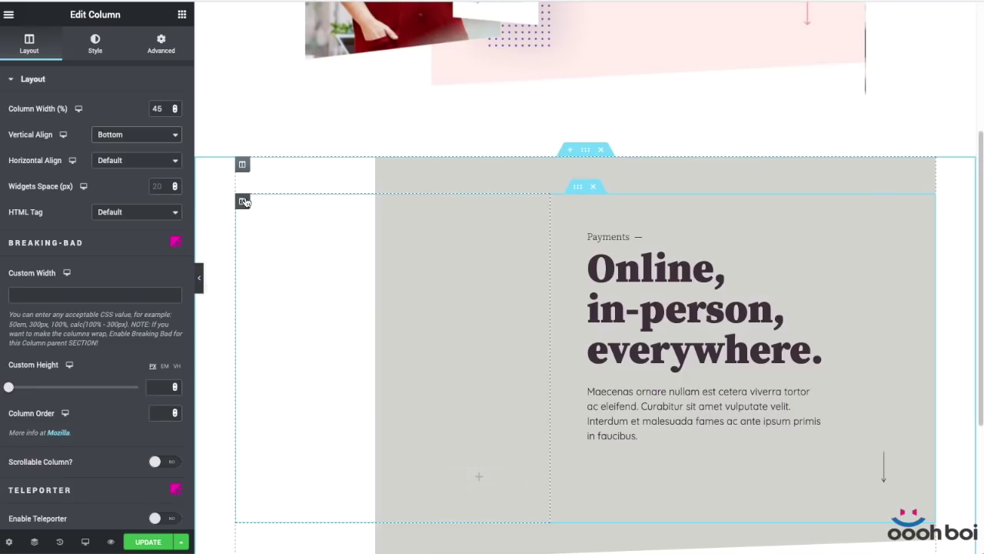
- Use the freckled woman portrait as the left column's classic background overlay image
click(95, 46)
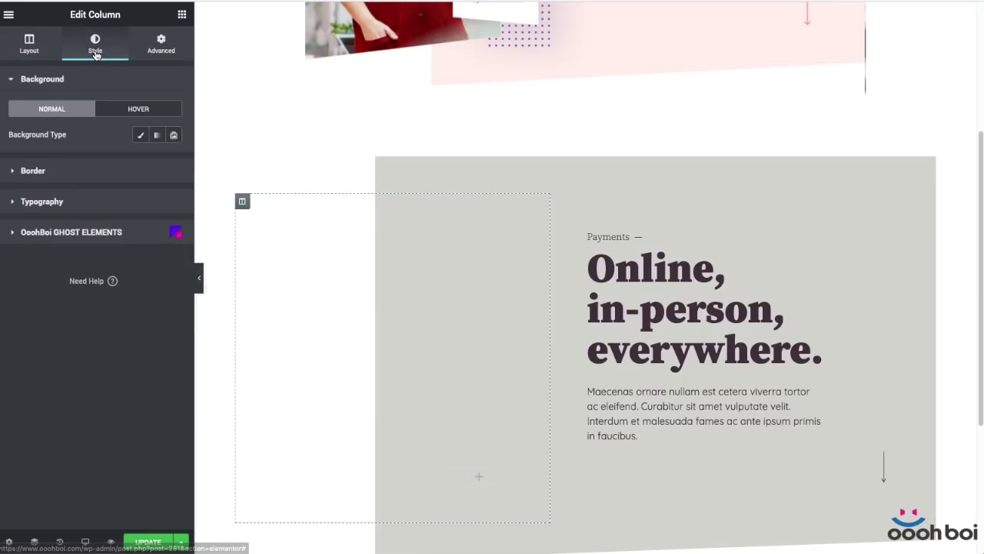
click(141, 135)
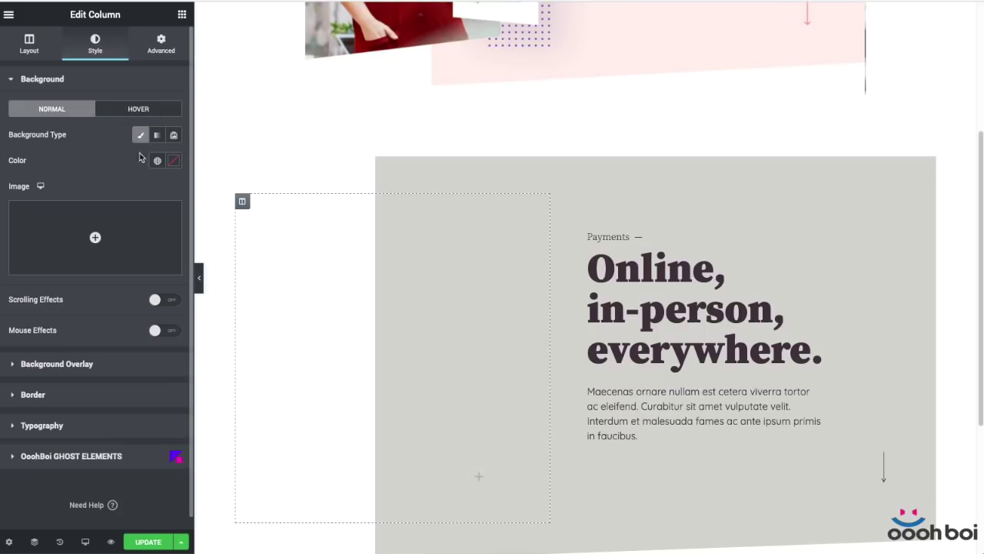
click(125, 363)
scroll(154, 194, down, 1)
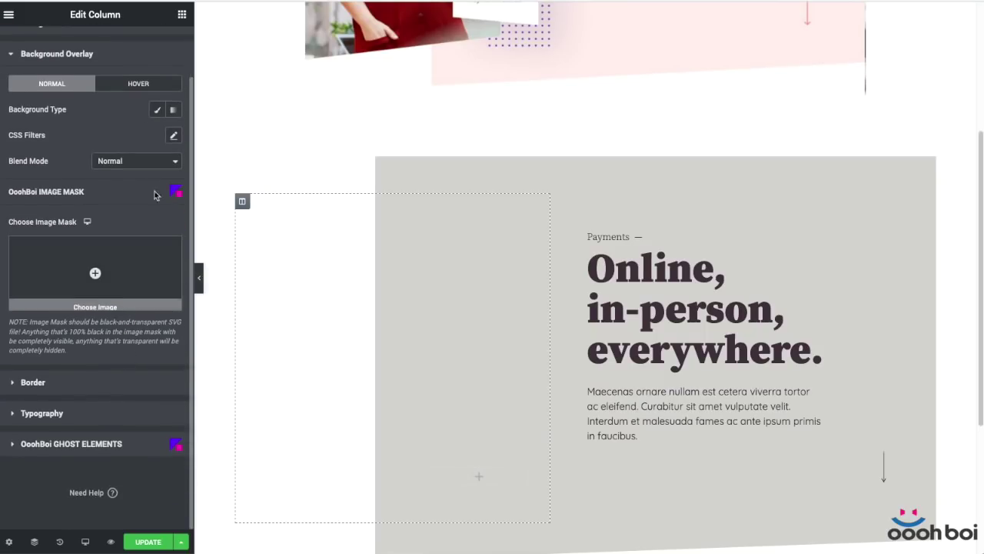
click(157, 109)
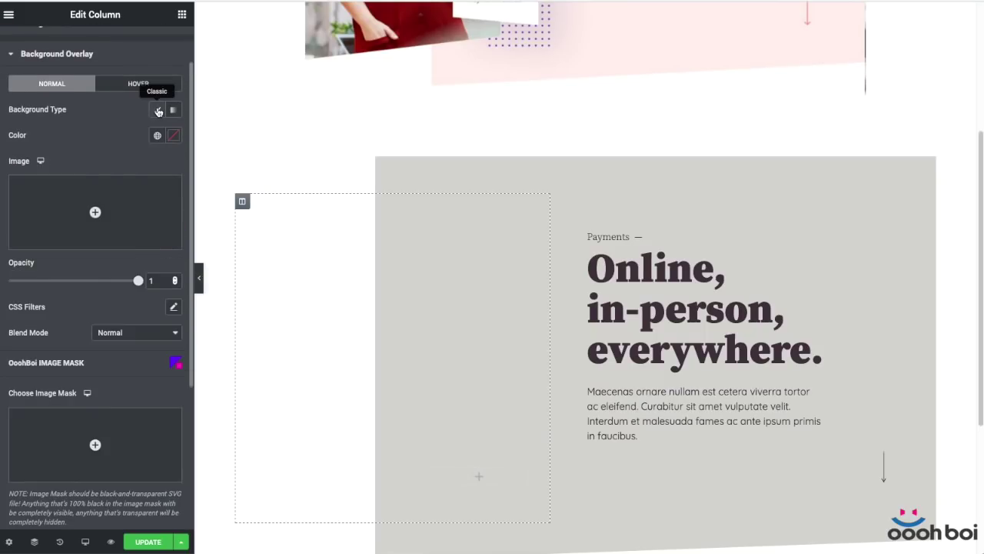
click(145, 210)
scroll(311, 278, down, 3)
click(347, 317)
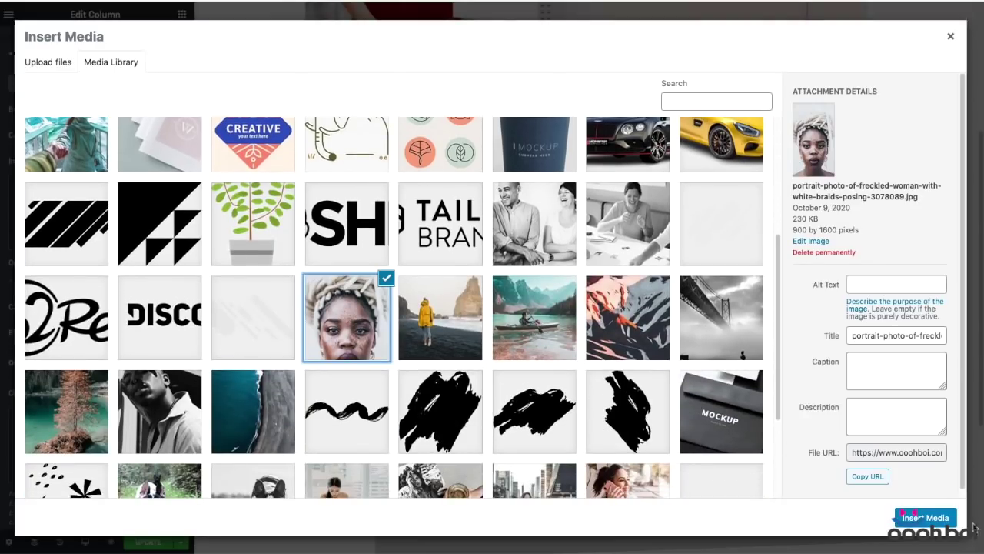
click(924, 517)
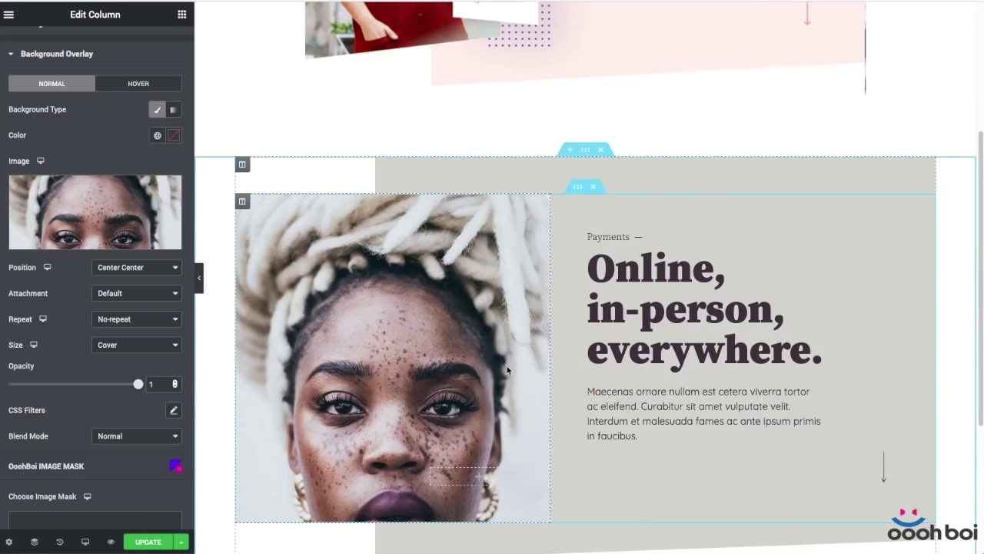
- Switch on Enable Overlaiz for the portrait column
scroll(472, 281, down, 3)
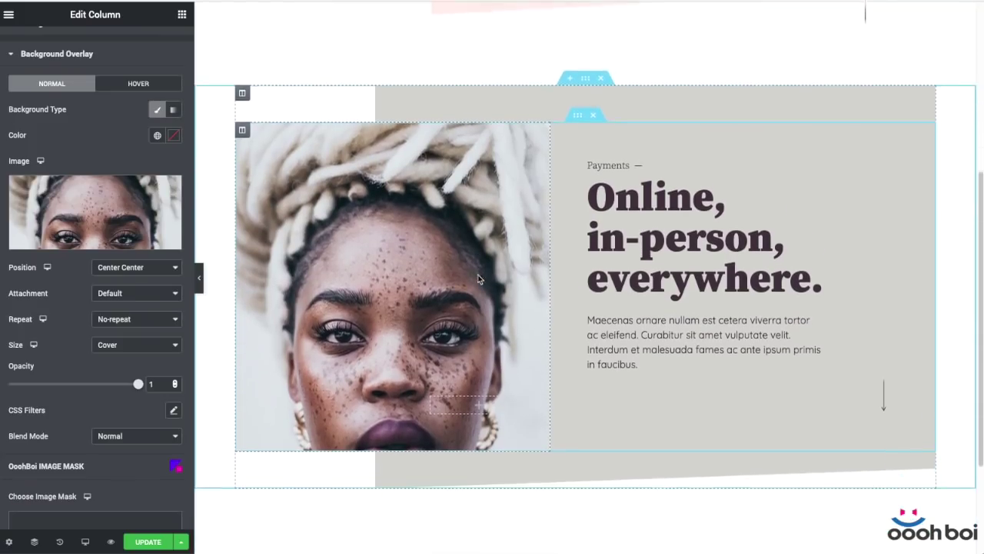
scroll(107, 324, down, 3)
scroll(109, 324, up, 5)
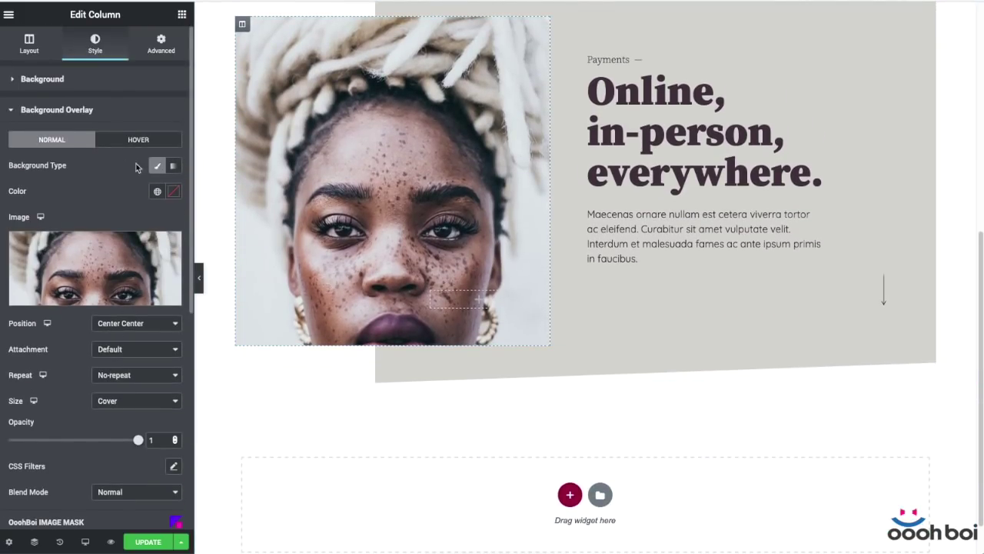
scroll(154, 277, down, 5)
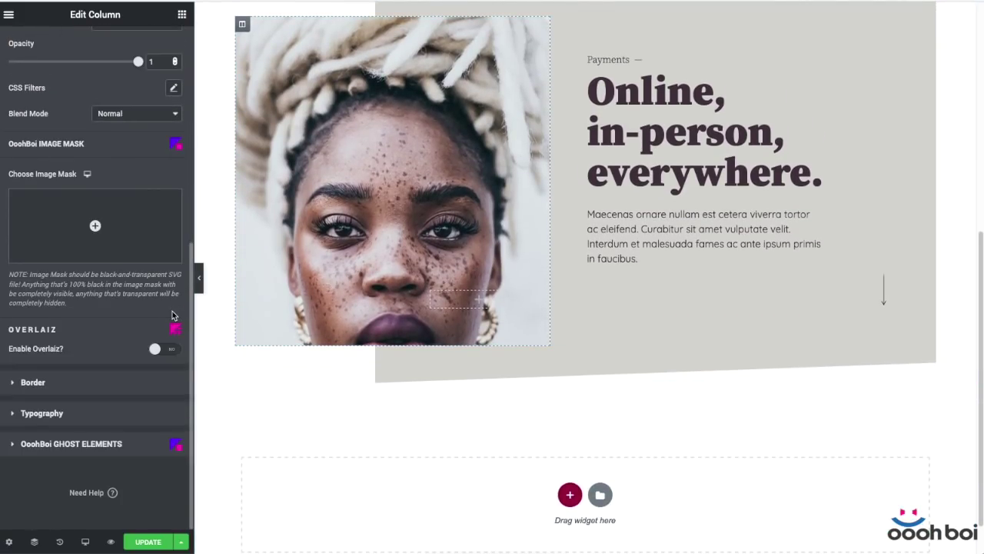
click(169, 350)
scroll(113, 352, down, 5)
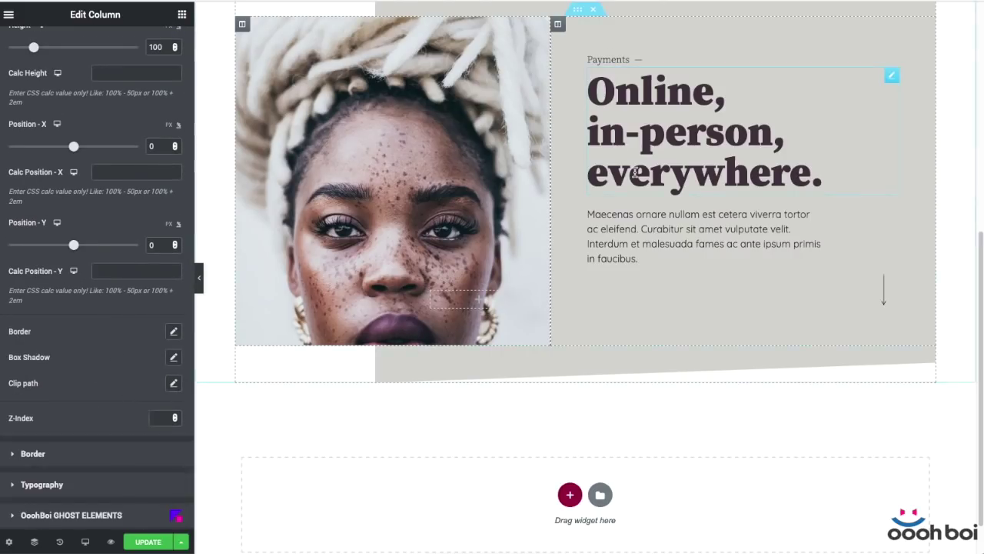
scroll(636, 177, up, 5)
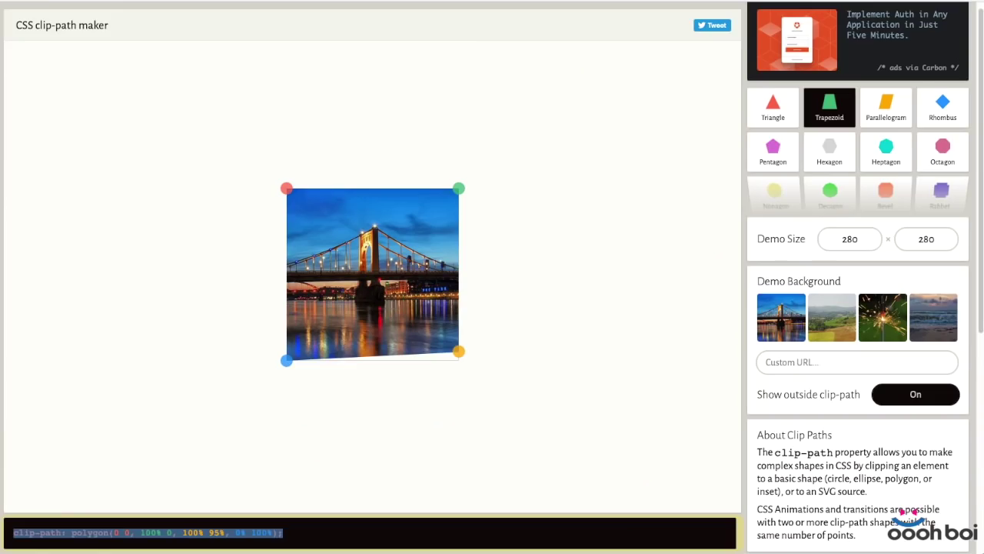
- Copy the Trapezoid clip-path code polygon(0 0, 100% 0, 100% 95%, 0% 100%)
right_click(225, 532)
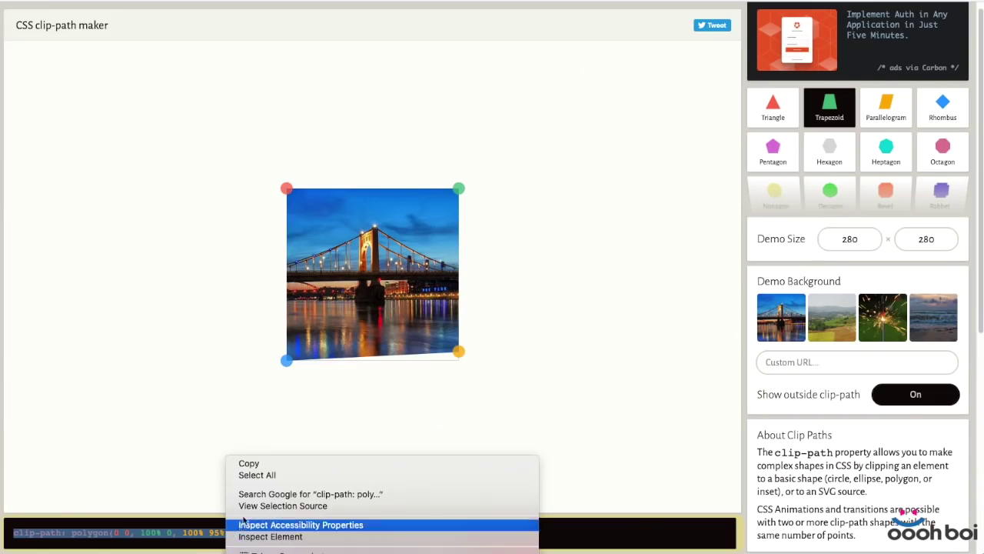
click(264, 462)
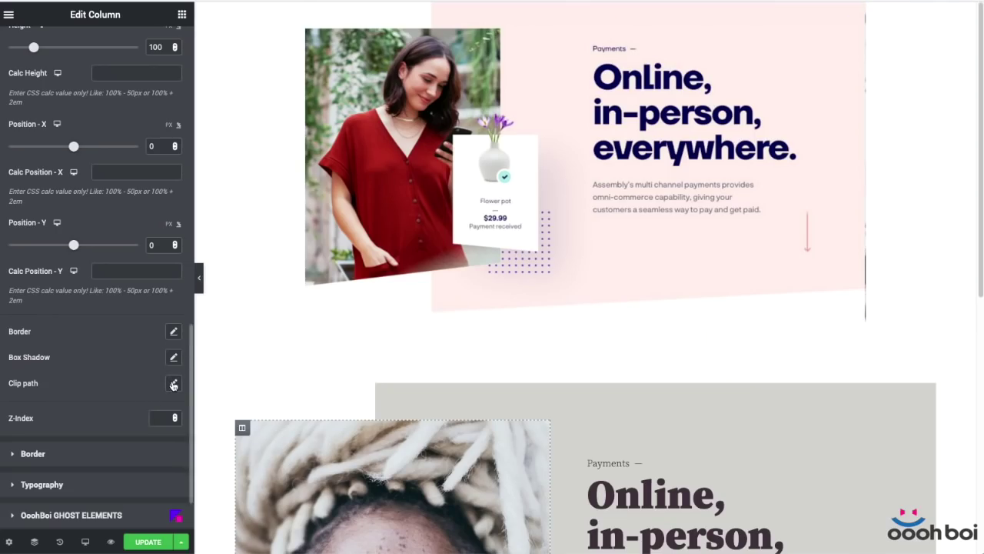
- Paste the trapezoid polygon into the portrait column's Clip path field
click(173, 383)
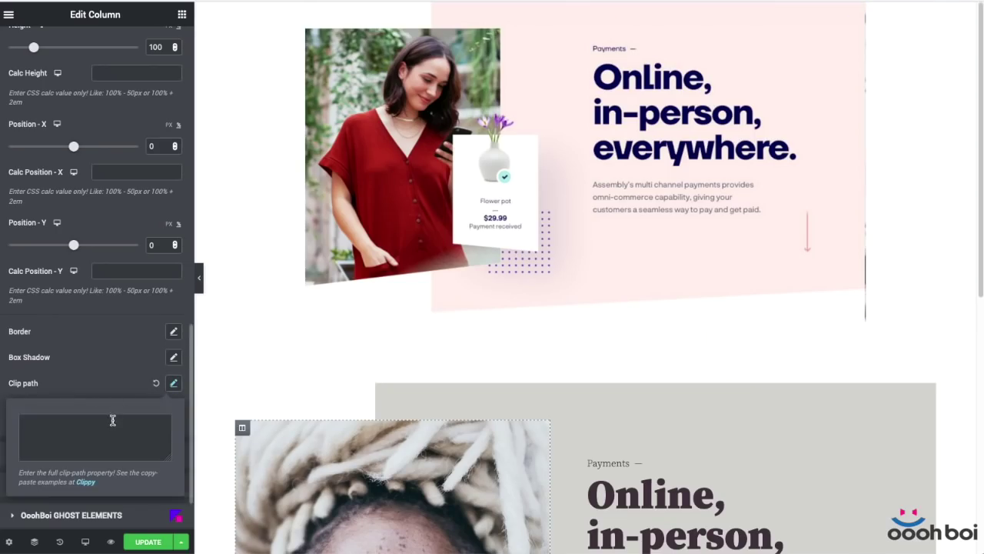
click(113, 418)
key(ctrl+v)
scroll(485, 452, down, 5)
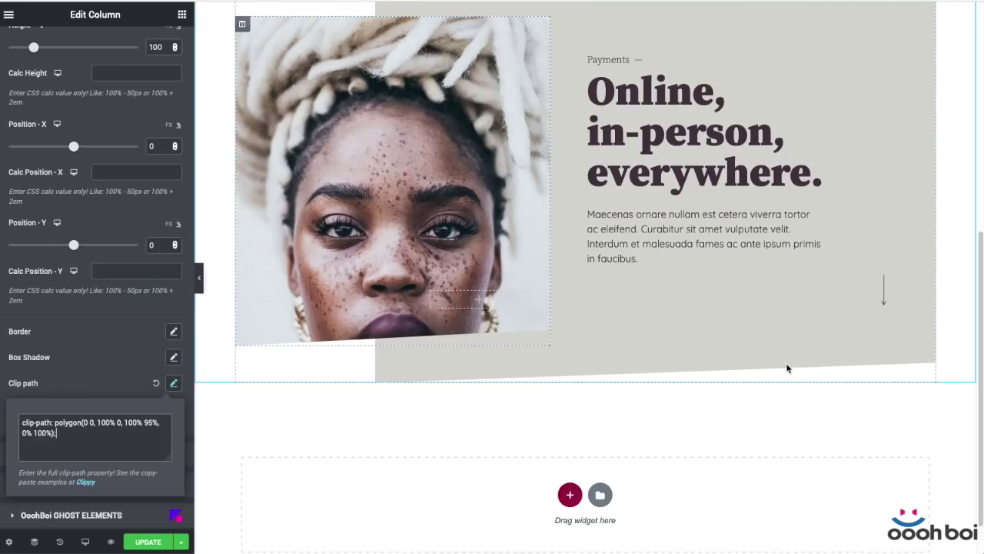
scroll(780, 368, up, 2)
click(141, 343)
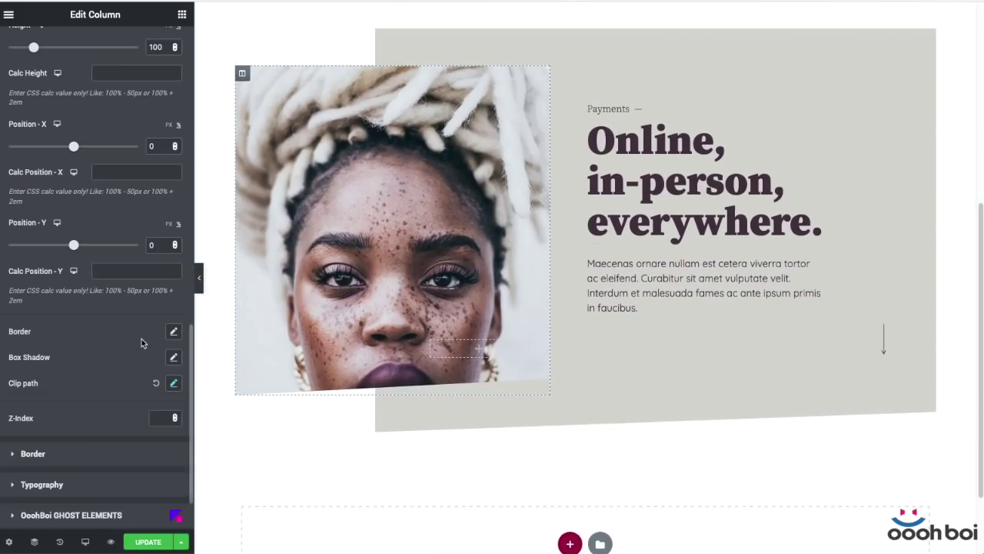
scroll(135, 335, up, 3)
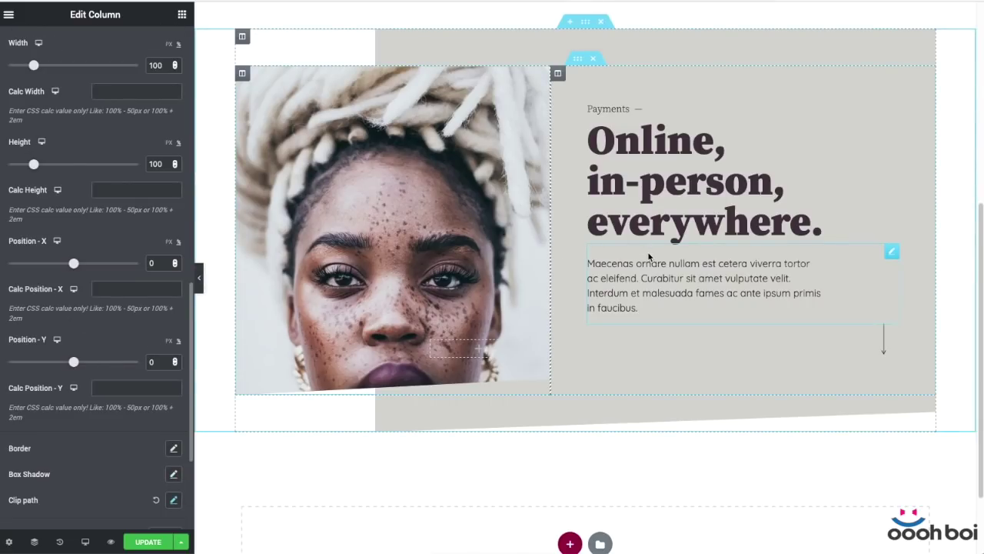
- Change the portrait's Overlaiz Width value to 78
scroll(132, 231, up, 1)
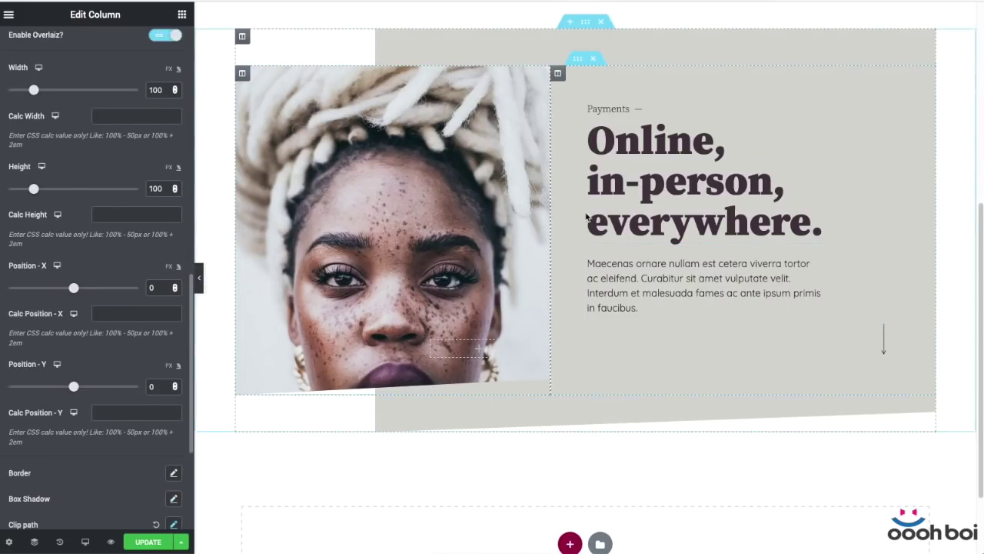
scroll(587, 218, up, 5)
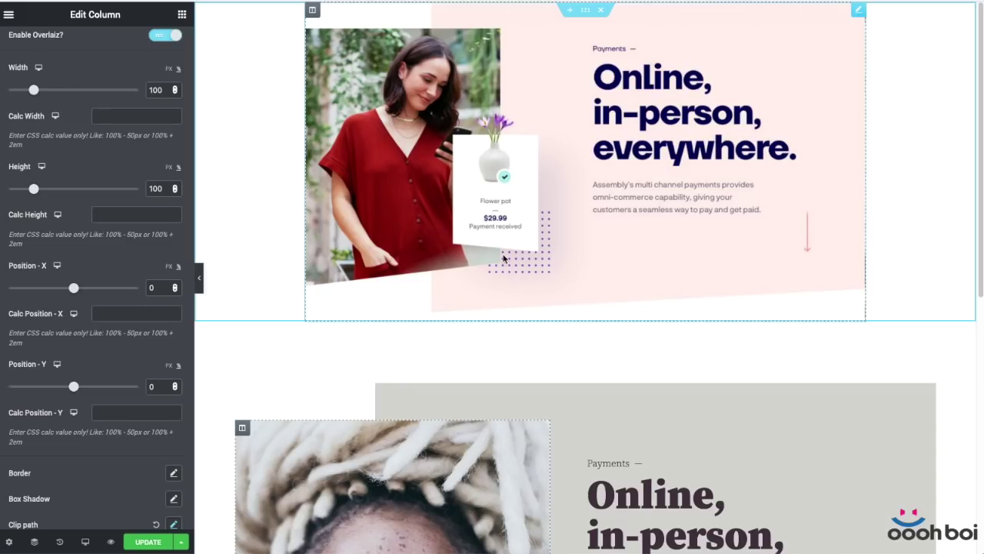
scroll(513, 280, down, 4)
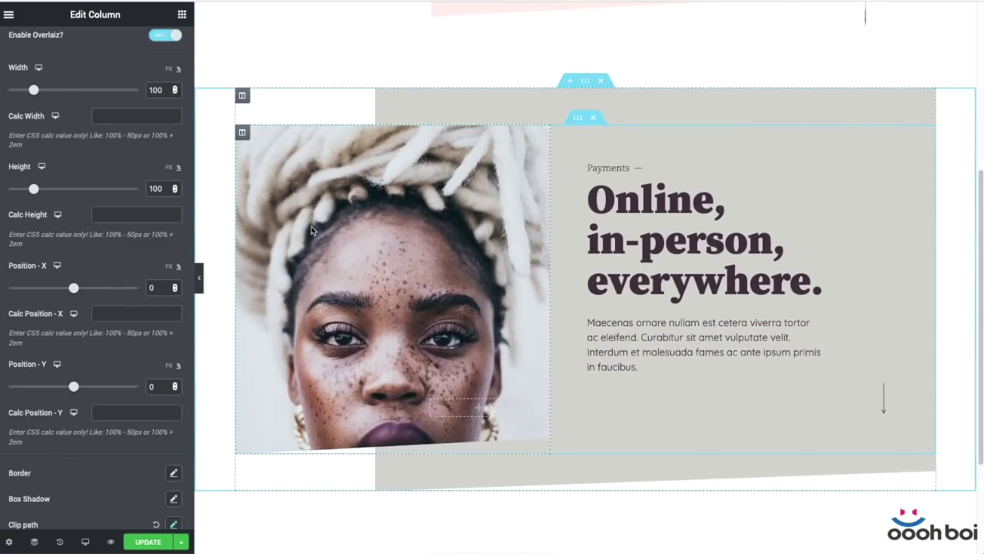
scroll(158, 188, up, 2)
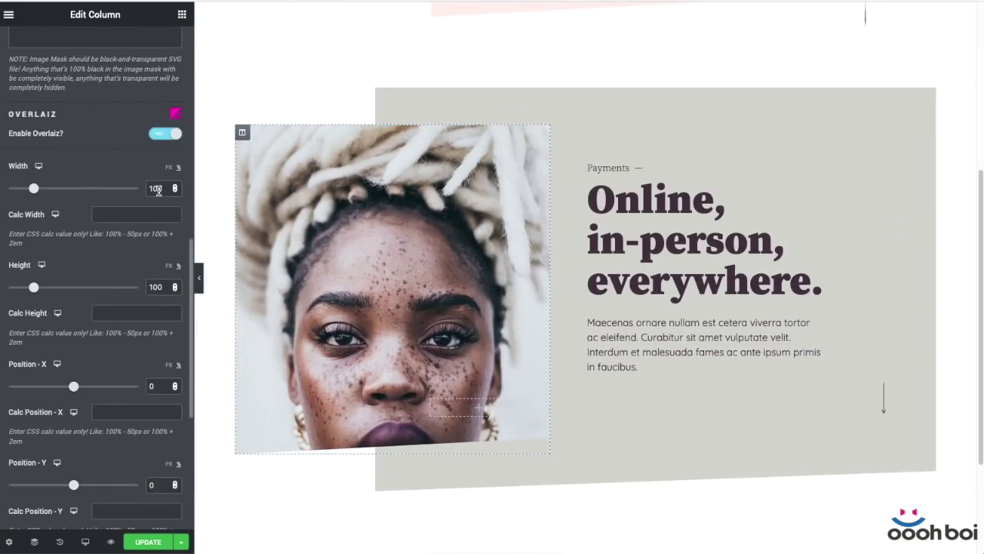
drag(159, 190, 136, 192)
text(70)
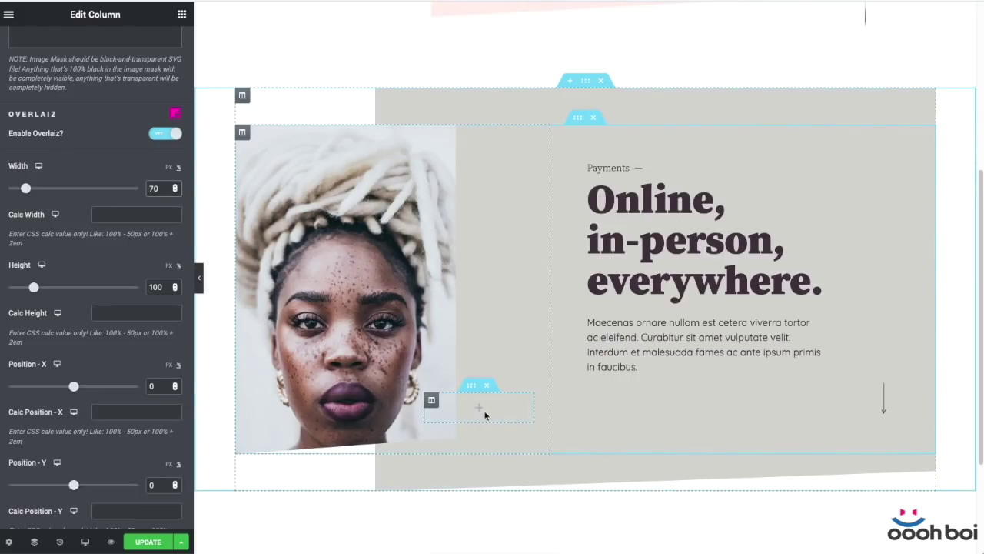
key(BackSpace)
text(8)
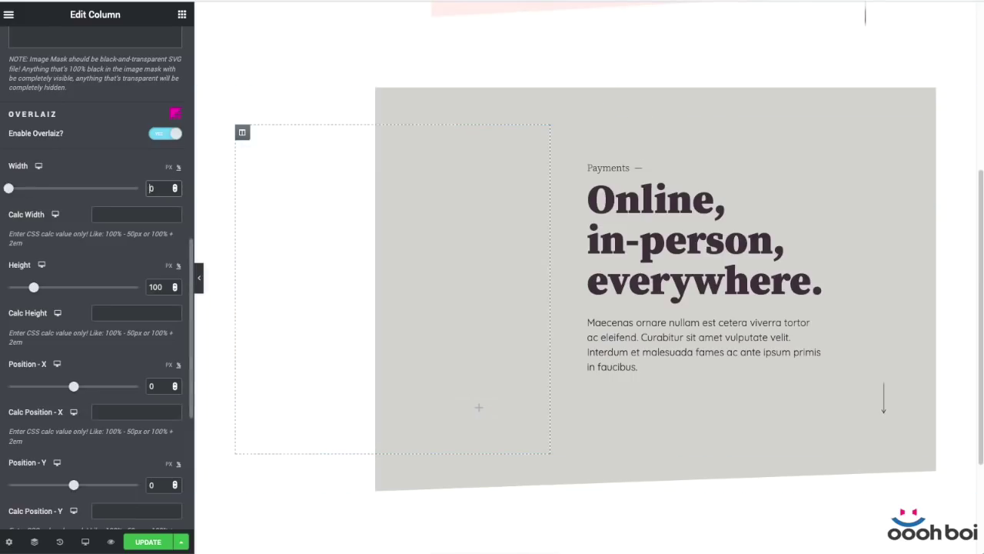
double_click(176, 191)
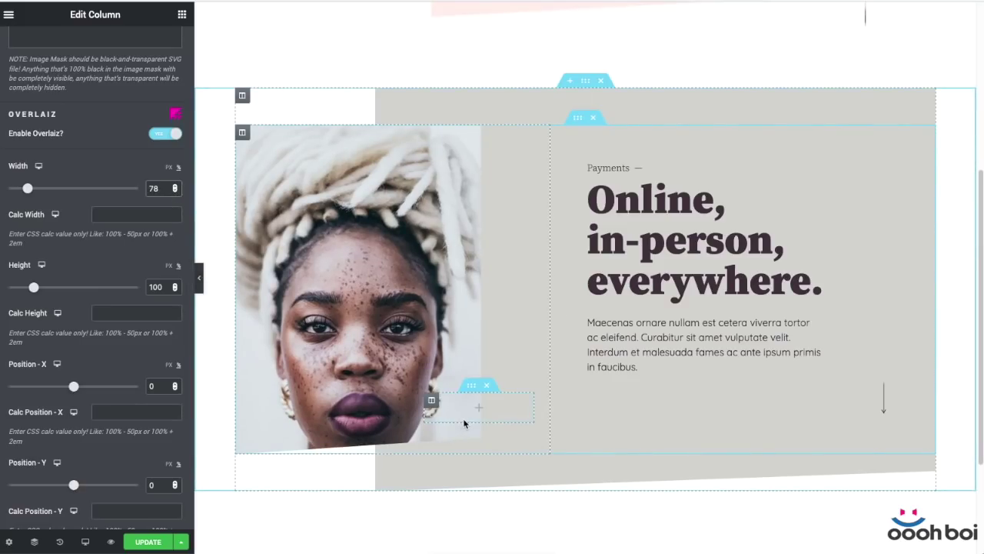
scroll(489, 266, up, 4)
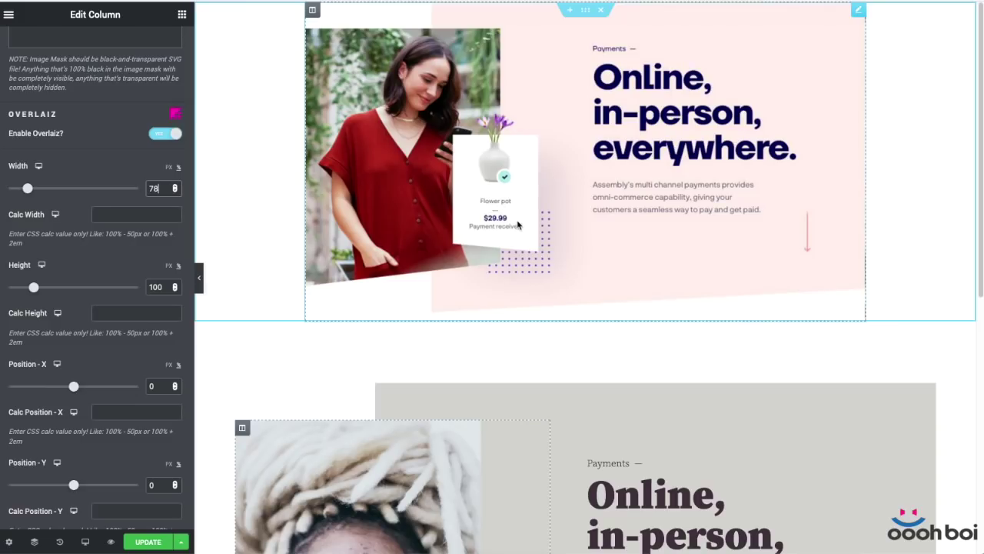
scroll(517, 224, down, 3)
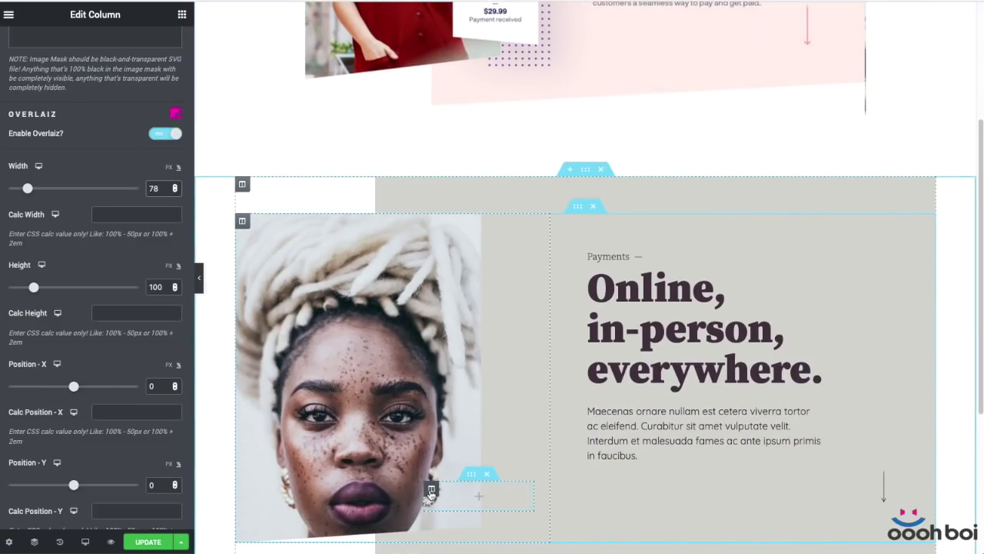
click(432, 489)
- Give the portrait column a linked padding of 20 px on every side
click(161, 42)
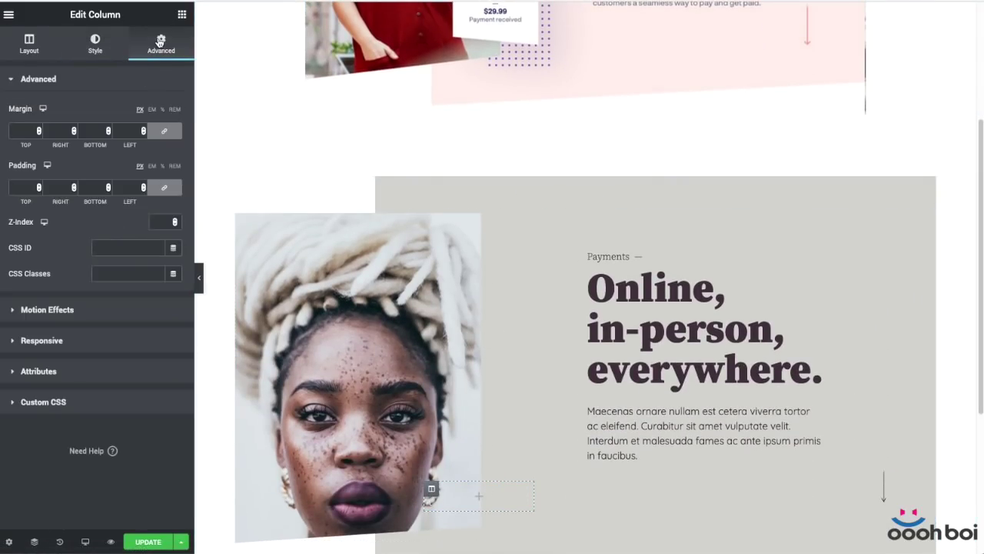
click(25, 187)
text(20)
scroll(450, 231, up, 1)
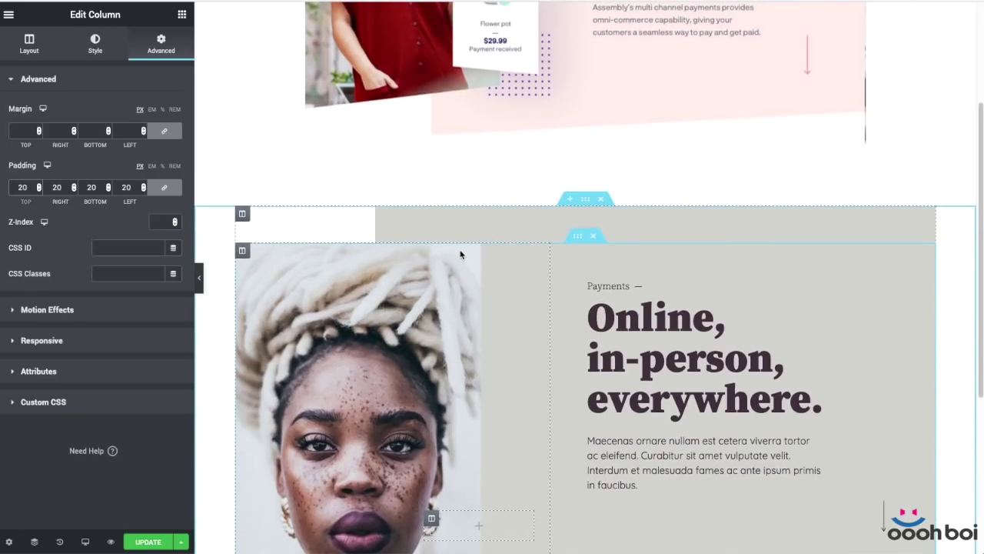
scroll(462, 254, down, 2)
scroll(461, 253, up, 3)
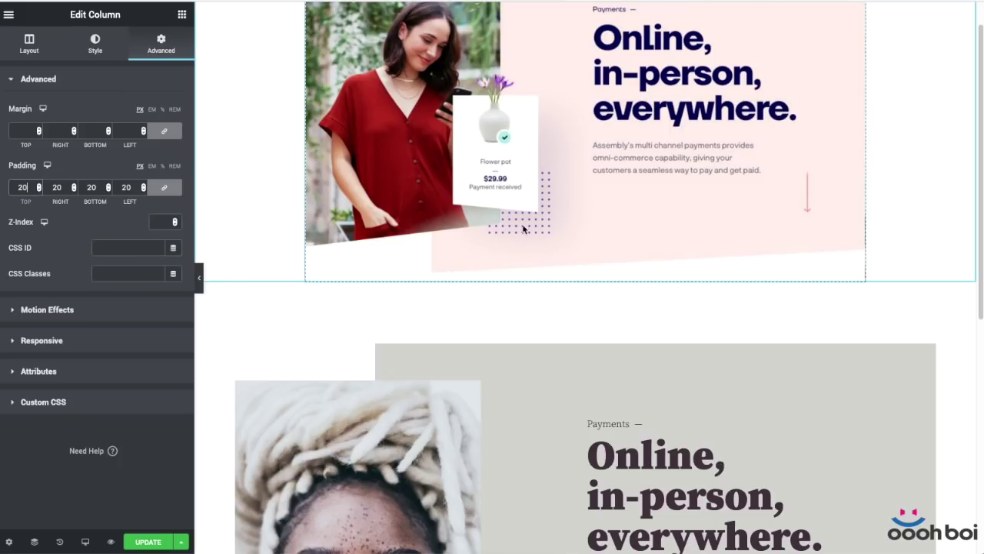
scroll(608, 281, down, 4)
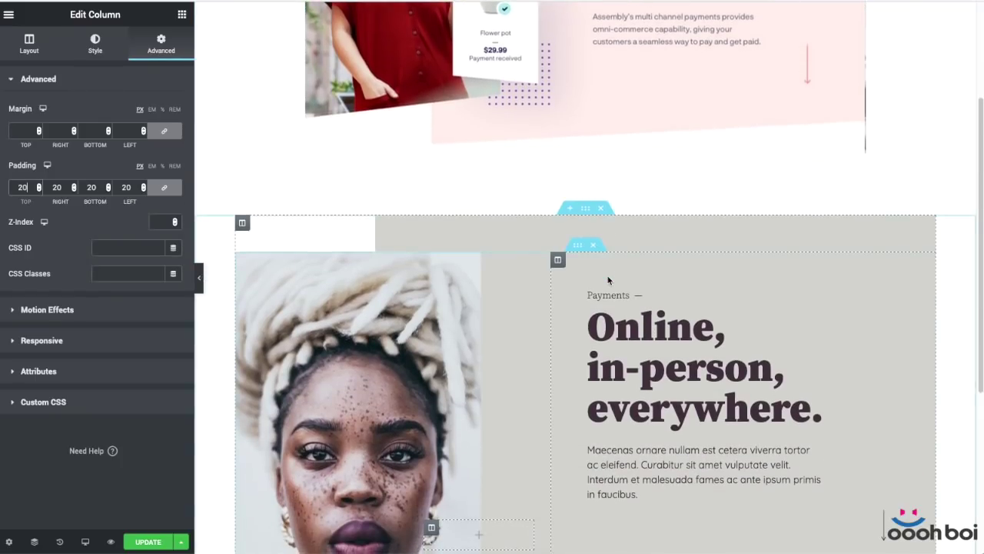
scroll(607, 276, down, 1)
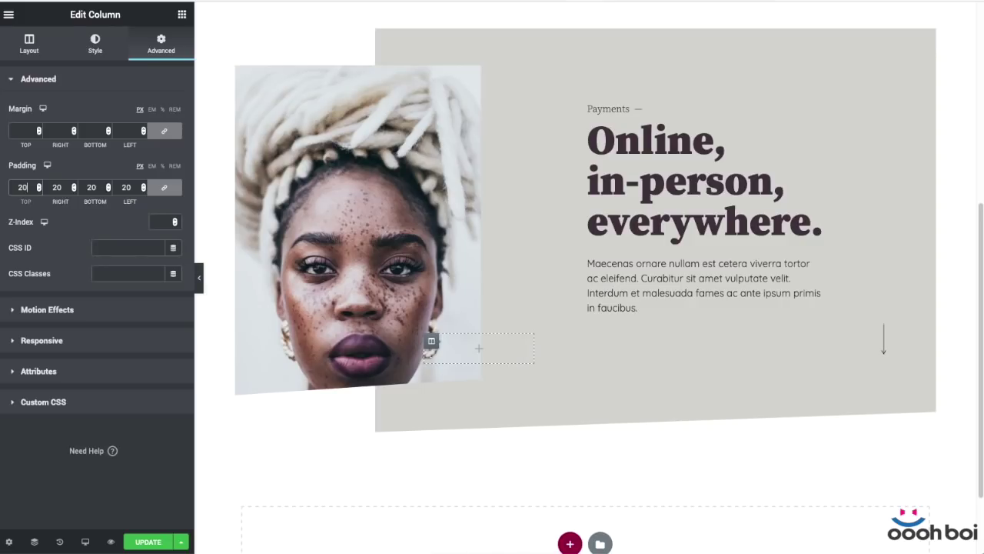
- Set a Classic background and a Classic overlay using the global colour Dead snow
click(94, 41)
click(139, 135)
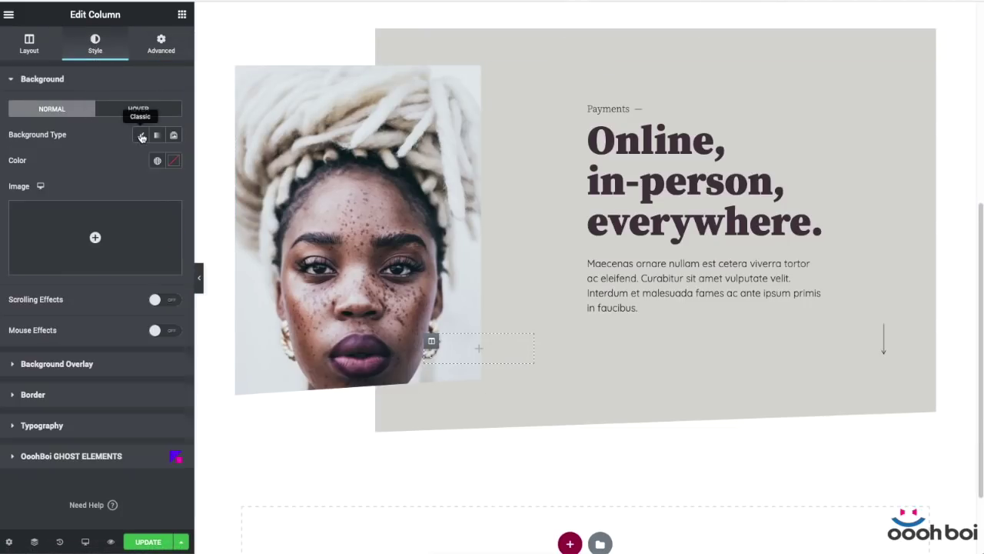
scroll(126, 166, down, 1)
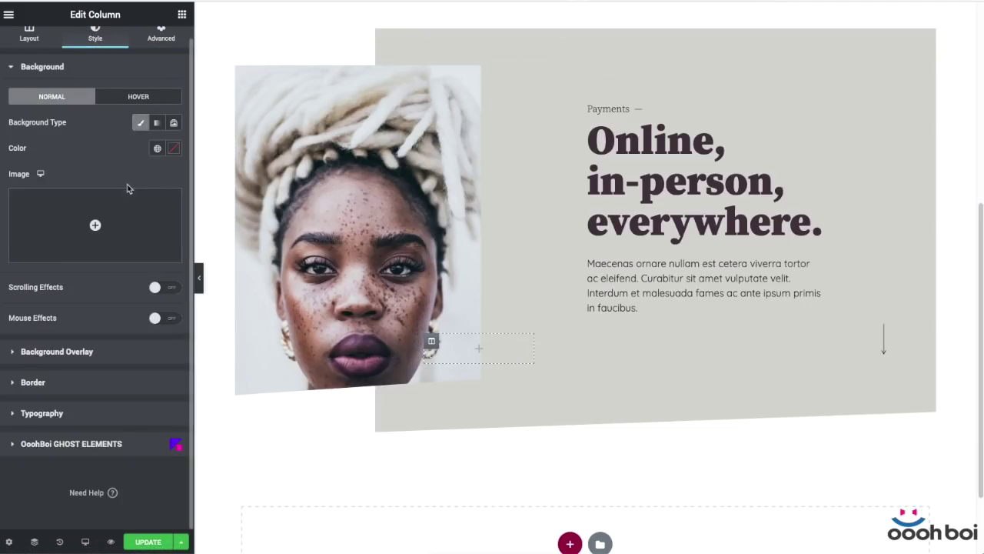
click(132, 362)
scroll(527, 99, up, 5)
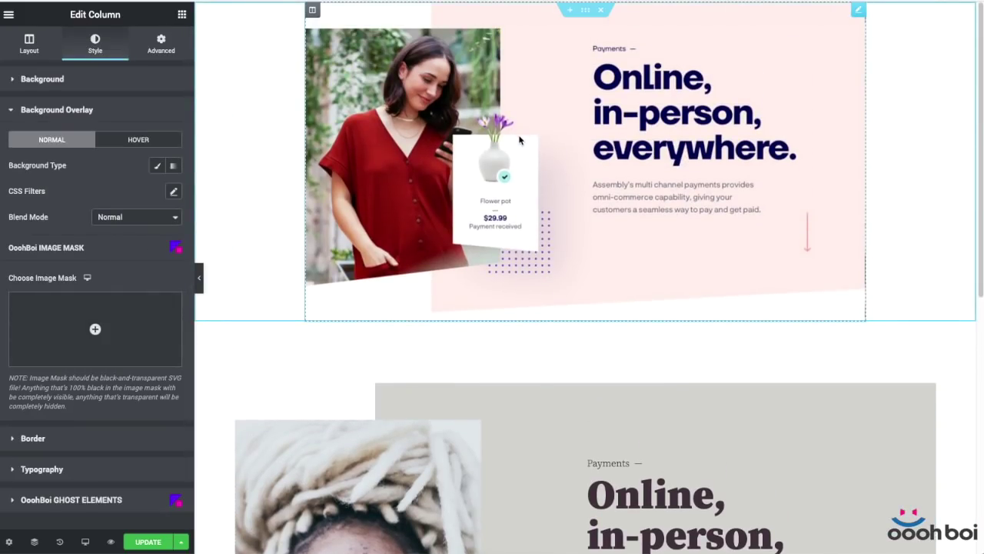
click(157, 165)
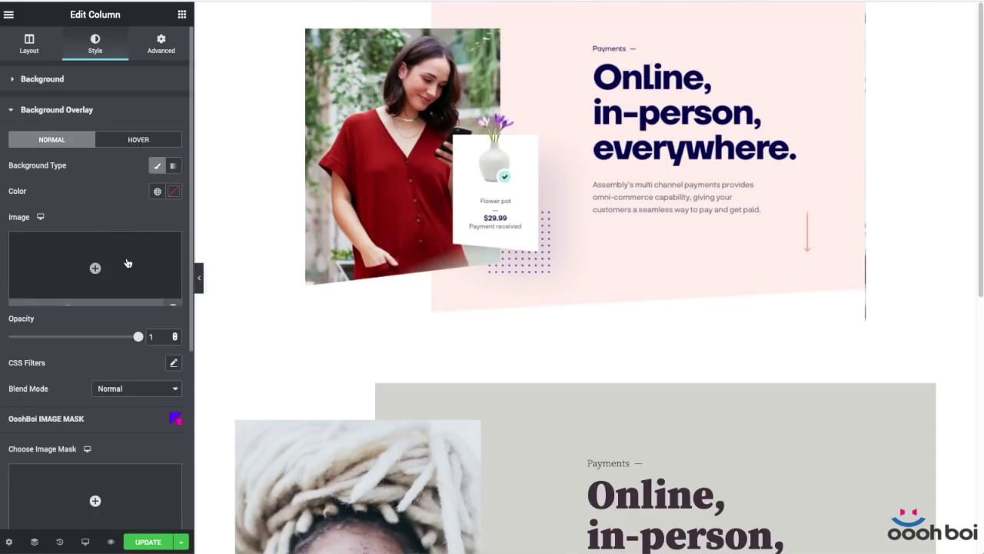
click(157, 190)
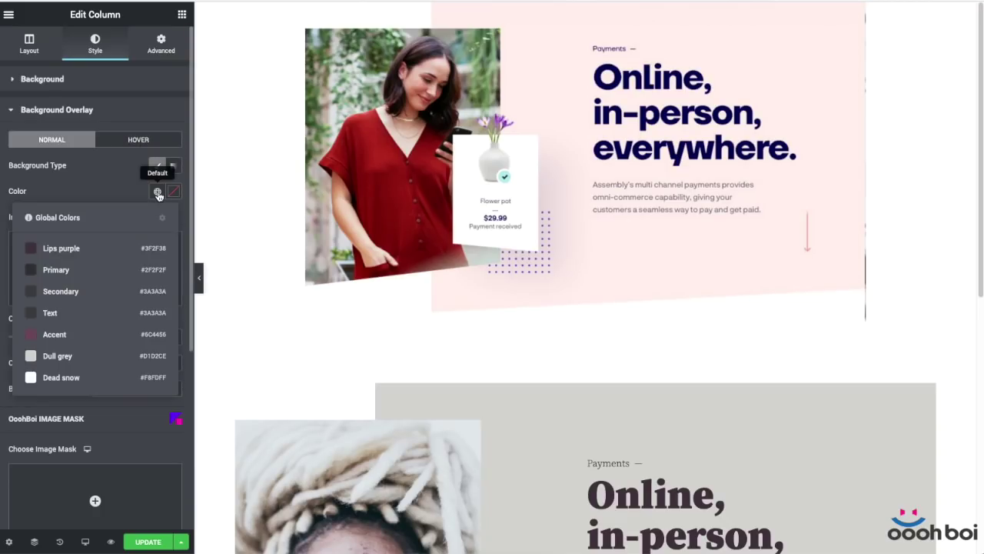
click(83, 377)
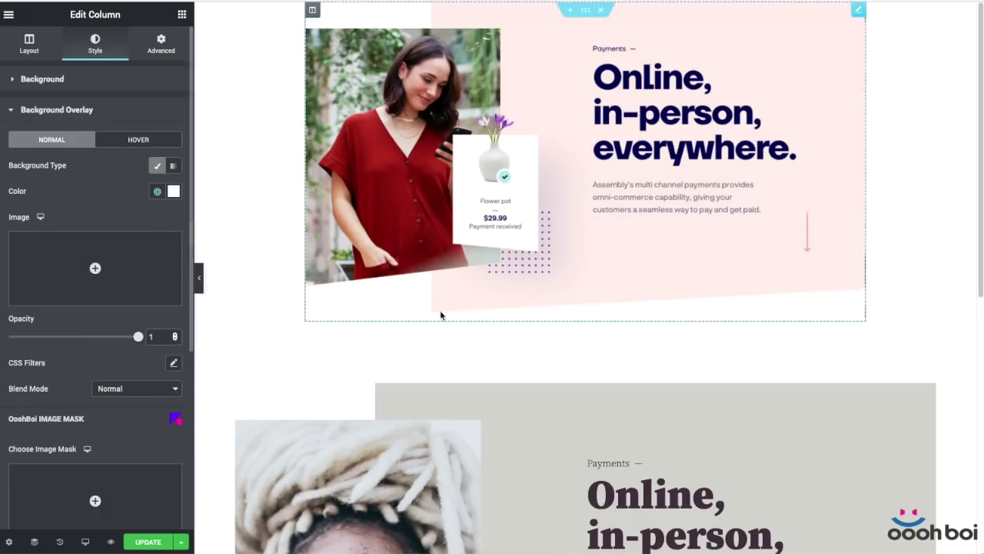
scroll(461, 323, down, 5)
- Add an Image widget beside the portrait showing cacti.png from the Media Library
click(181, 13)
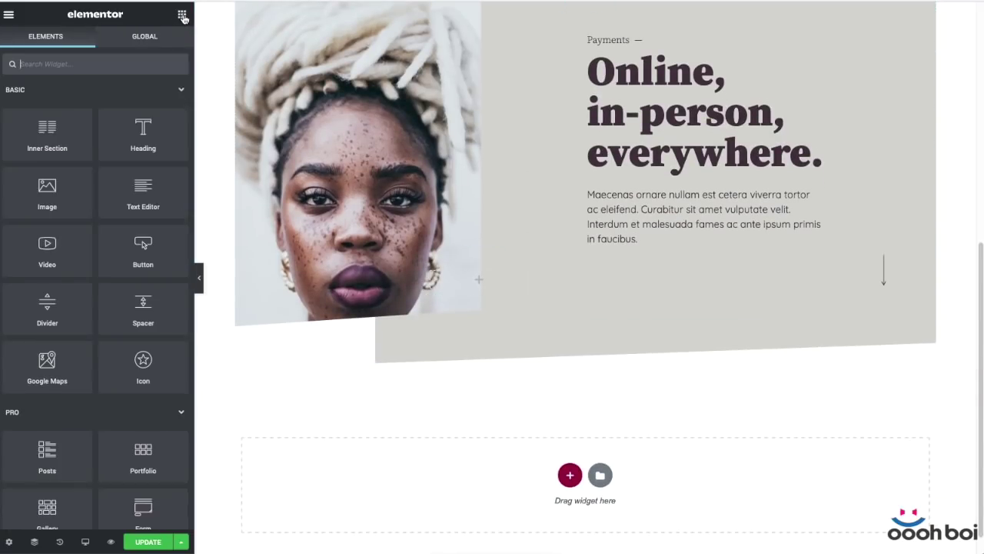
drag(38, 186, 256, 220)
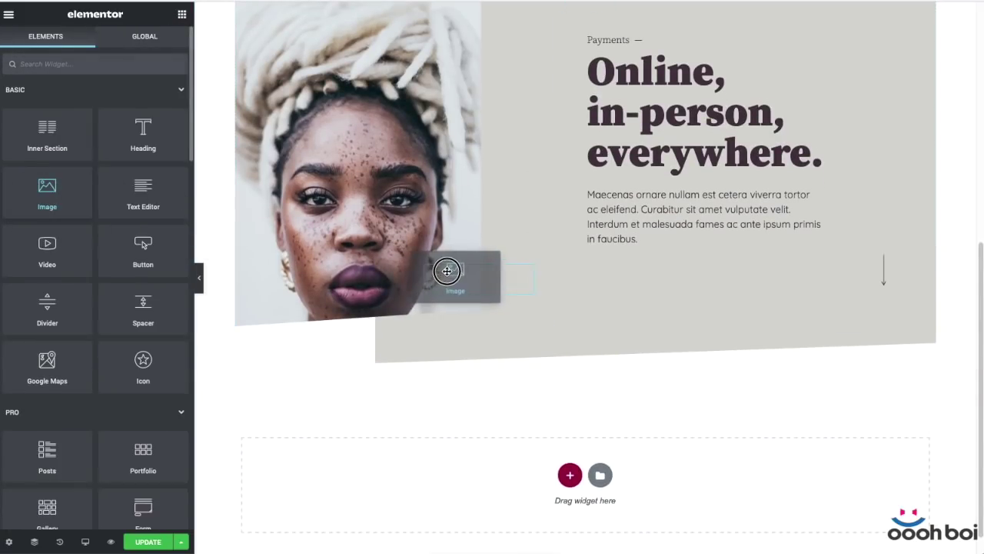
drag(446, 270, 452, 275)
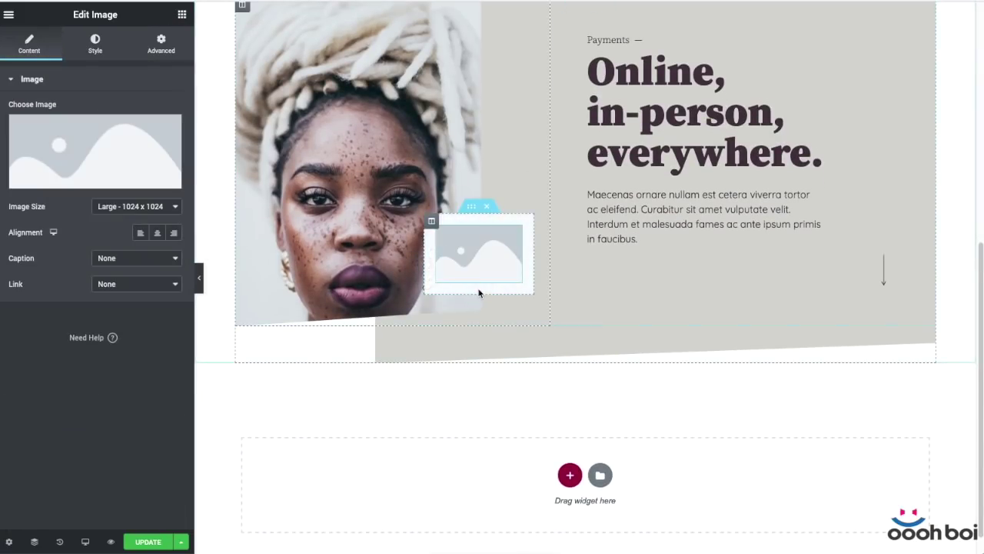
click(91, 140)
scroll(321, 277, down, 3)
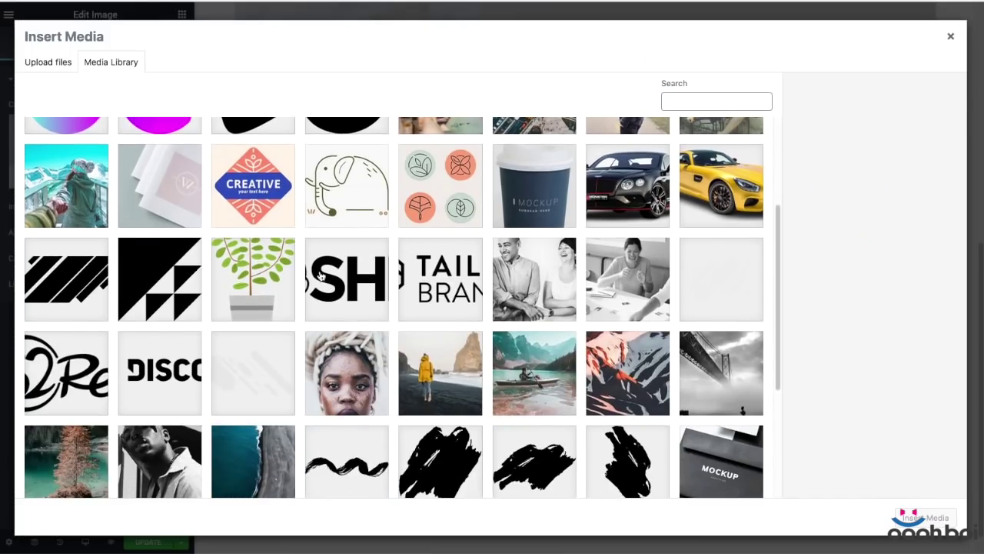
scroll(264, 278, up, 3)
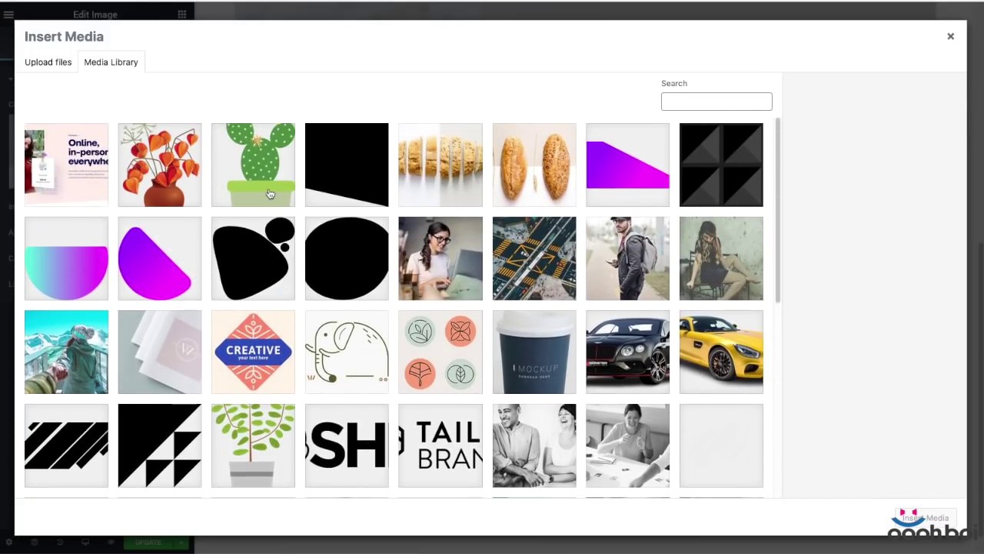
click(269, 193)
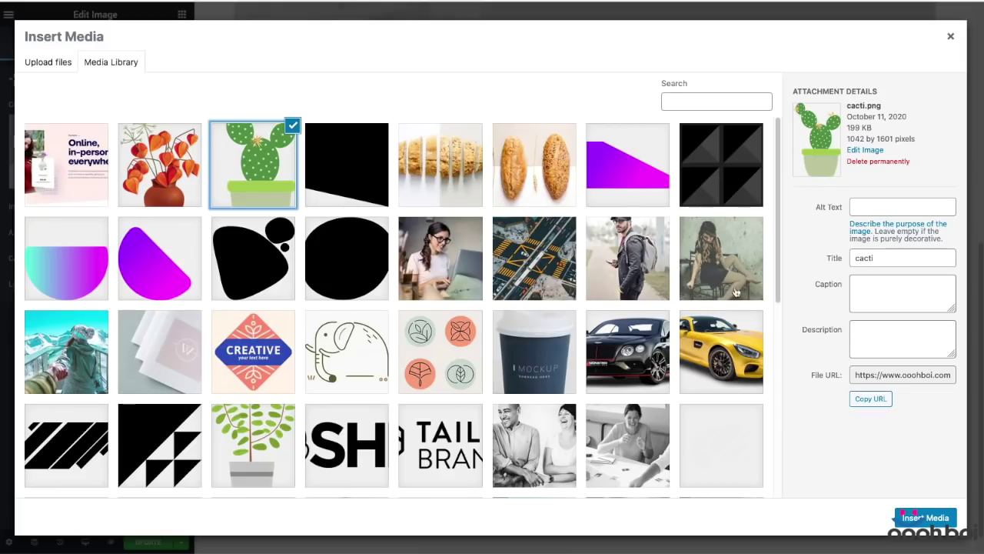
click(917, 518)
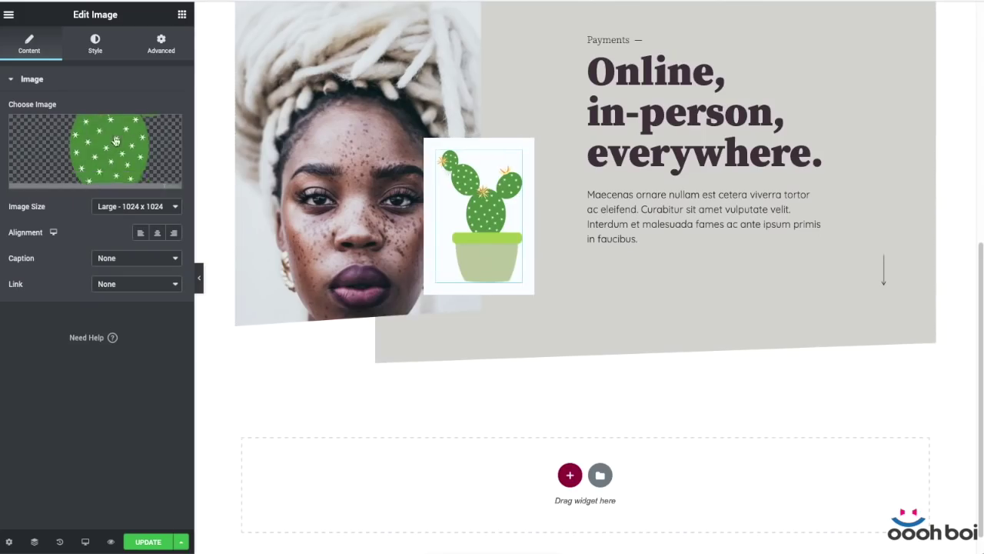
- Set the cactus image's Style width to 60%
click(95, 48)
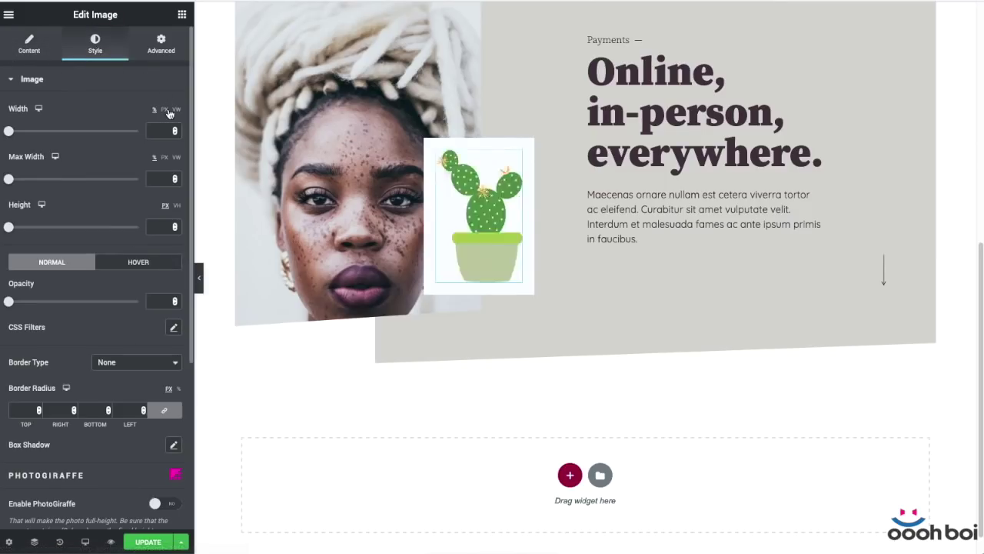
click(161, 128)
text(60)
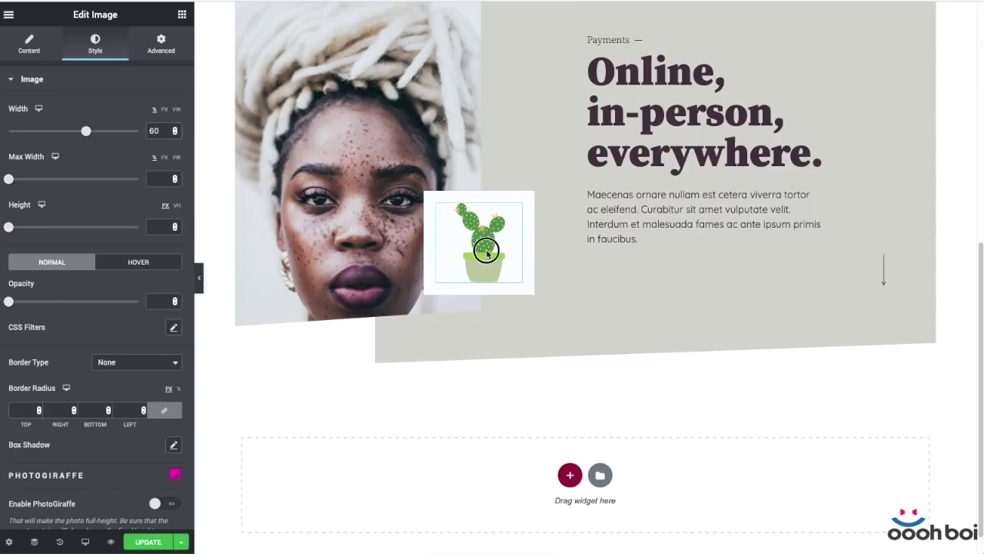
click(182, 14)
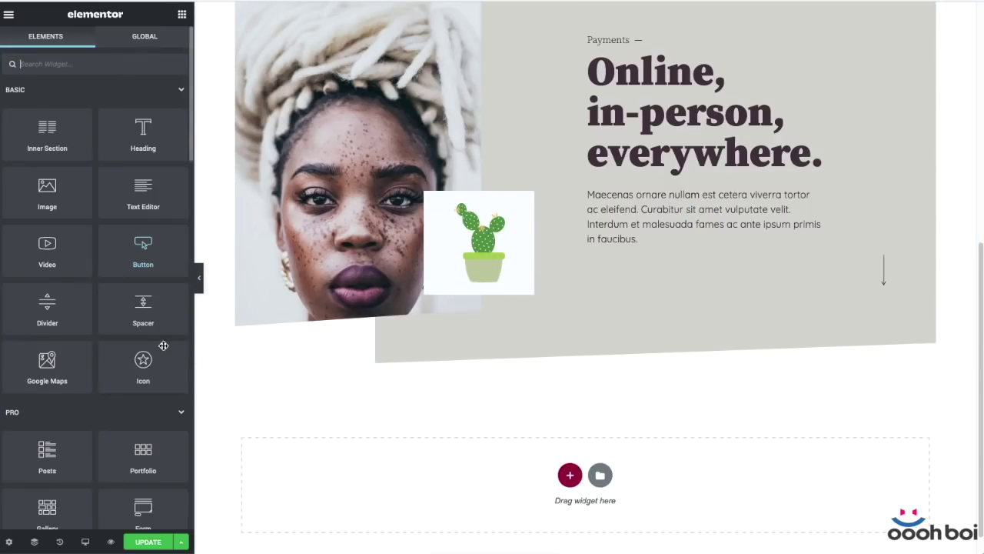
- Add an Icon widget below the cactus using the circled check icon
drag(146, 357, 461, 278)
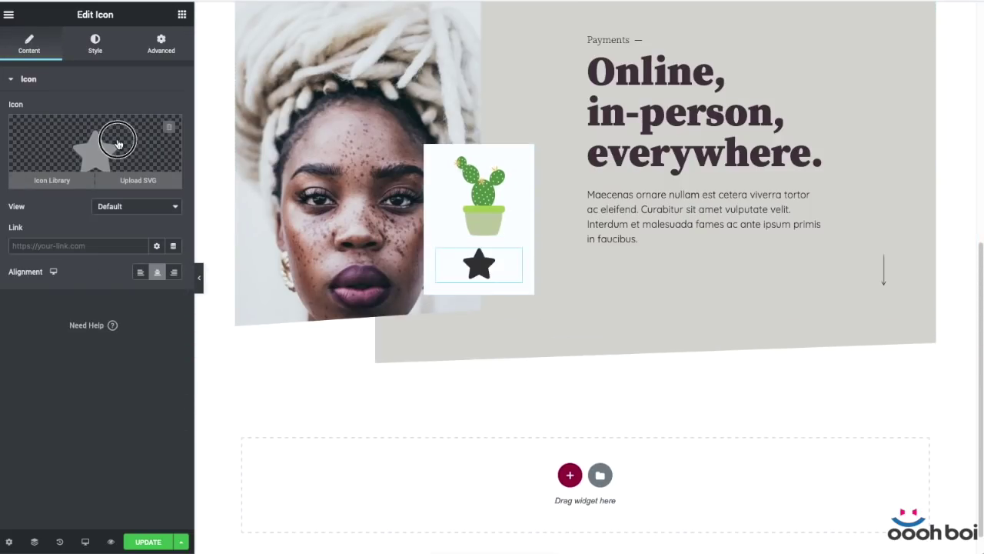
click(53, 176)
click(479, 91)
text(che)
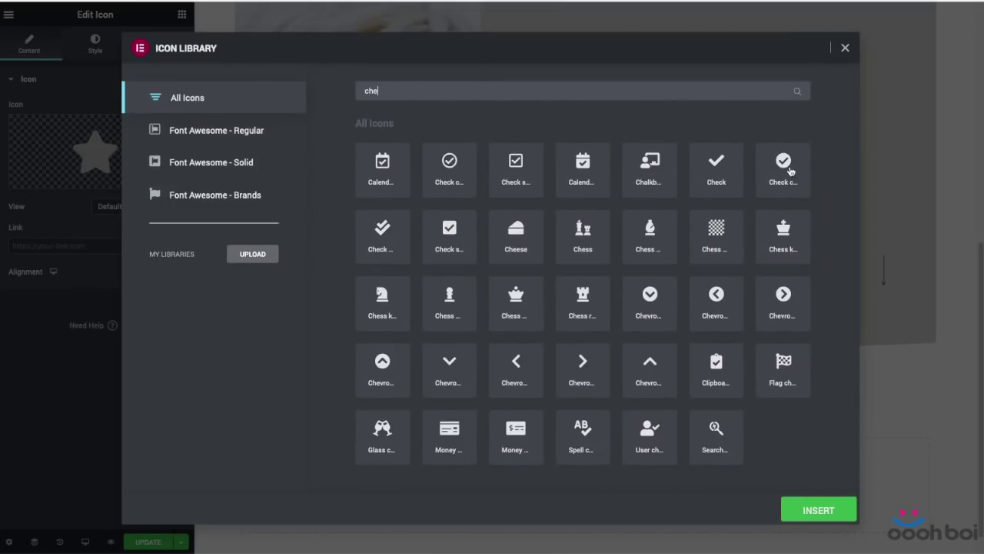
click(783, 164)
click(818, 510)
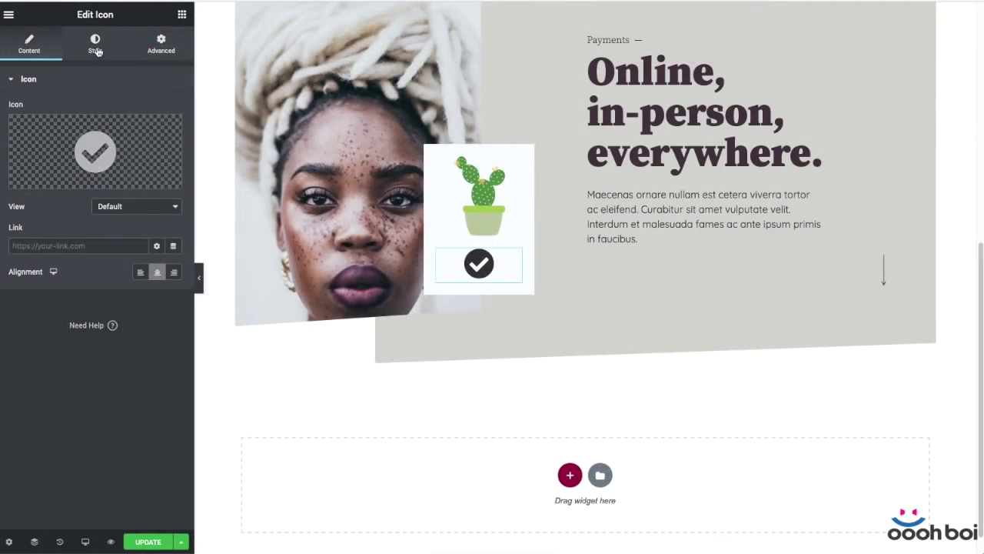
- Set the icon size to 24, view to Stacked, and padding to 3
click(96, 46)
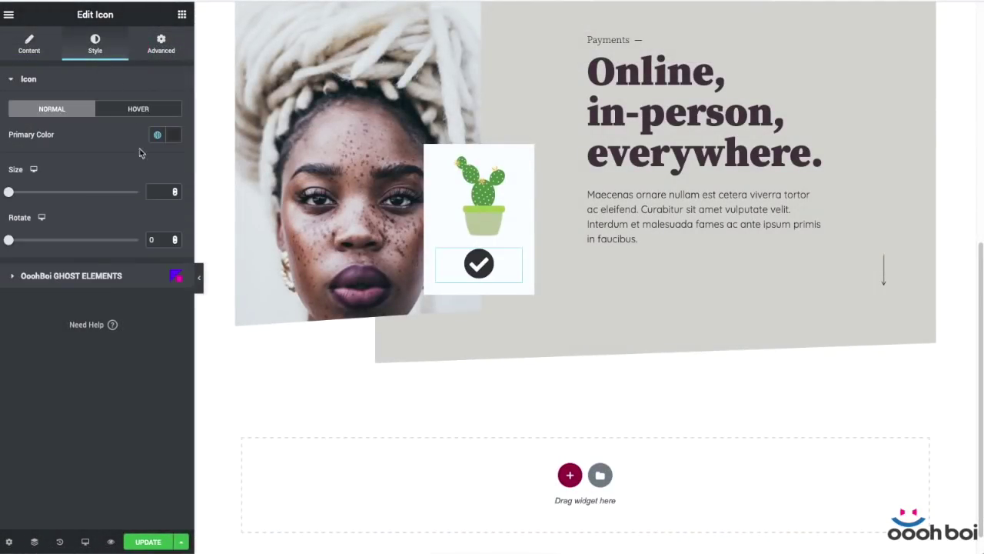
click(160, 191)
text(24)
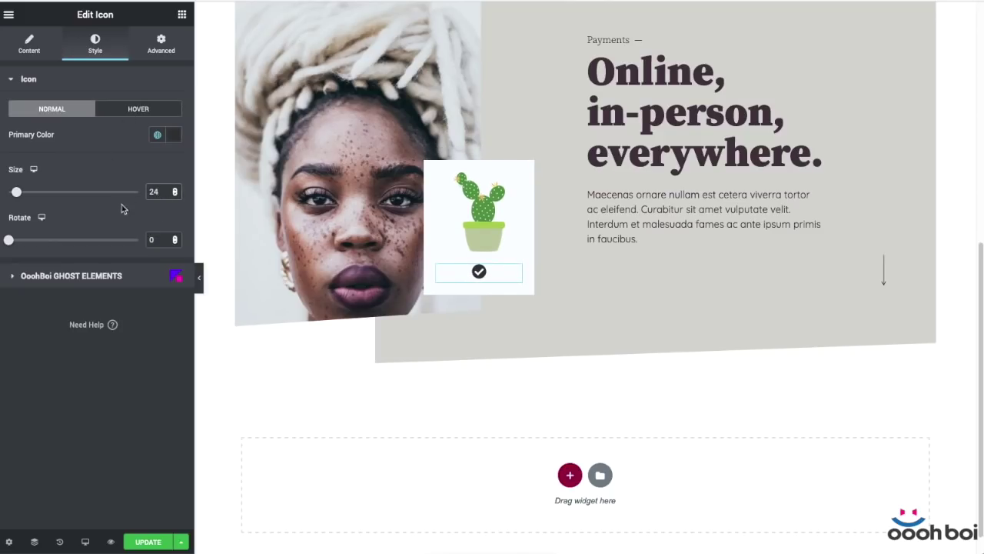
click(31, 44)
click(130, 206)
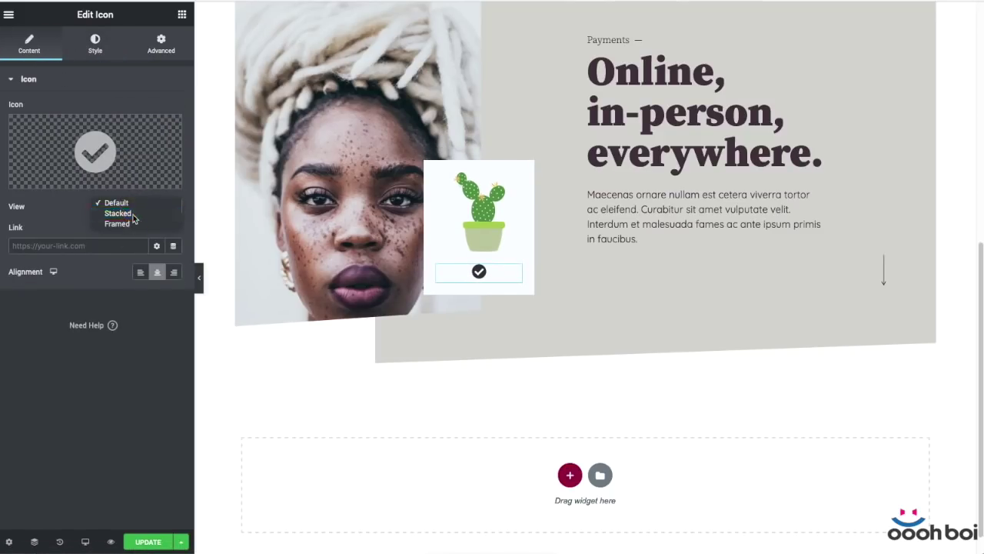
click(130, 212)
click(95, 44)
text(3)
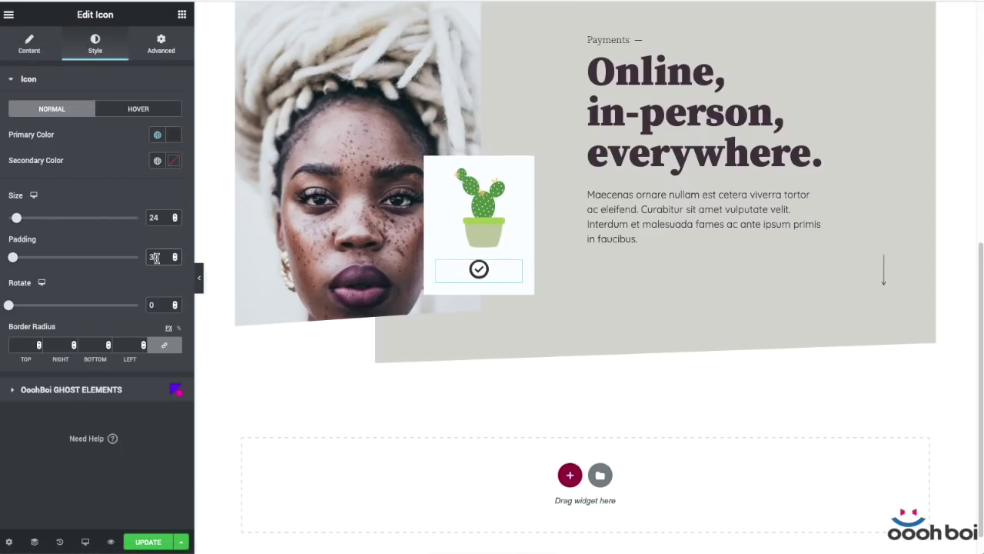
- Make the icon's primary colour Dead snow and its secondary colour Lips purple
click(176, 136)
click(157, 134)
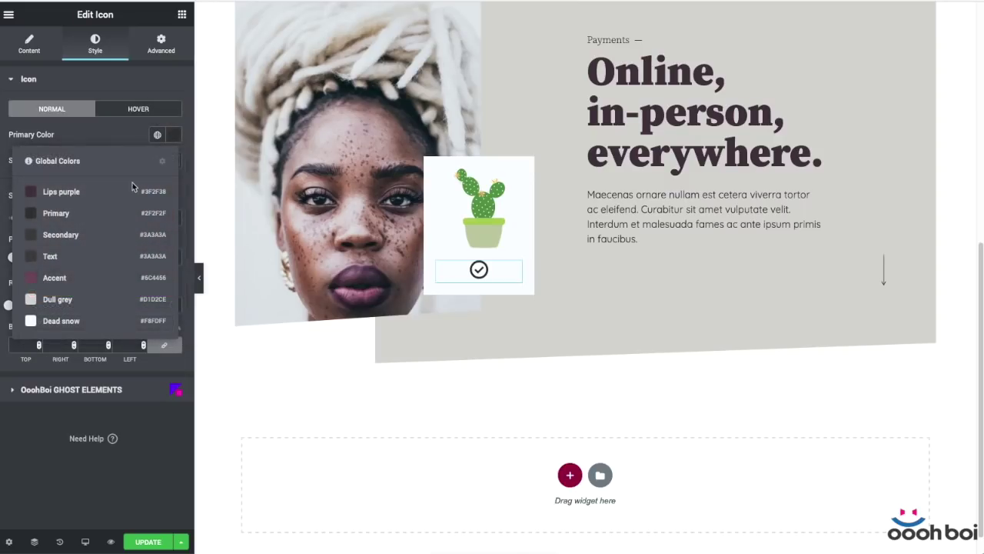
click(33, 321)
click(174, 163)
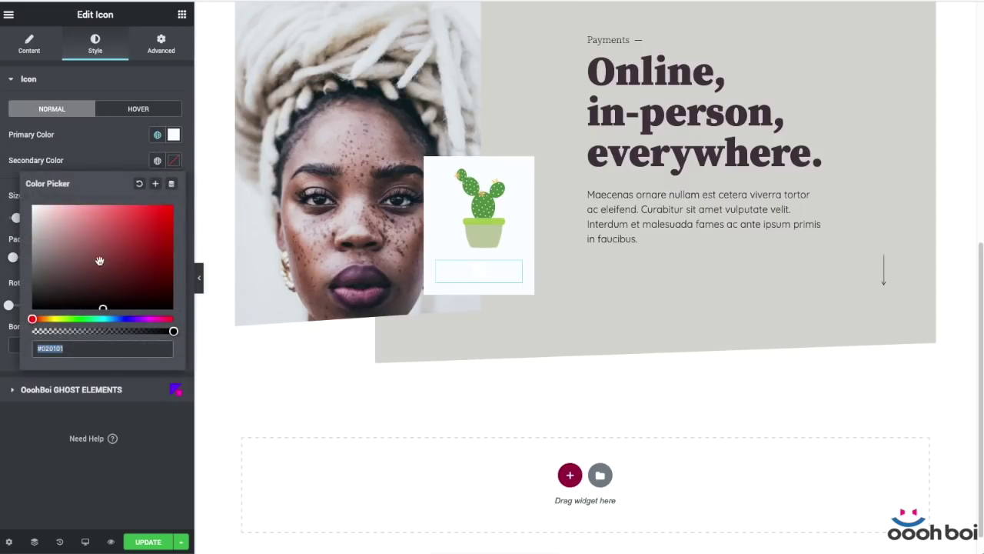
click(157, 160)
click(157, 160)
click(56, 218)
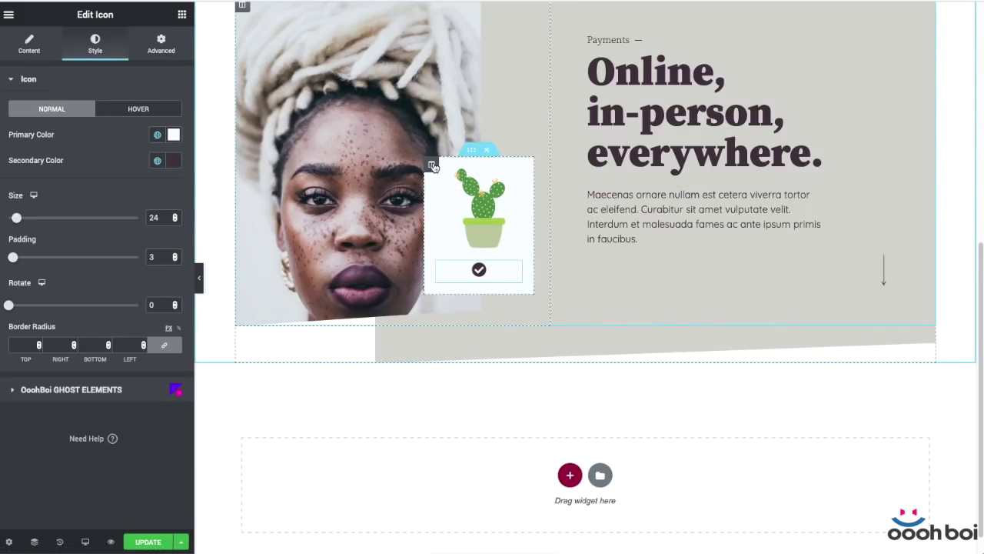
click(432, 165)
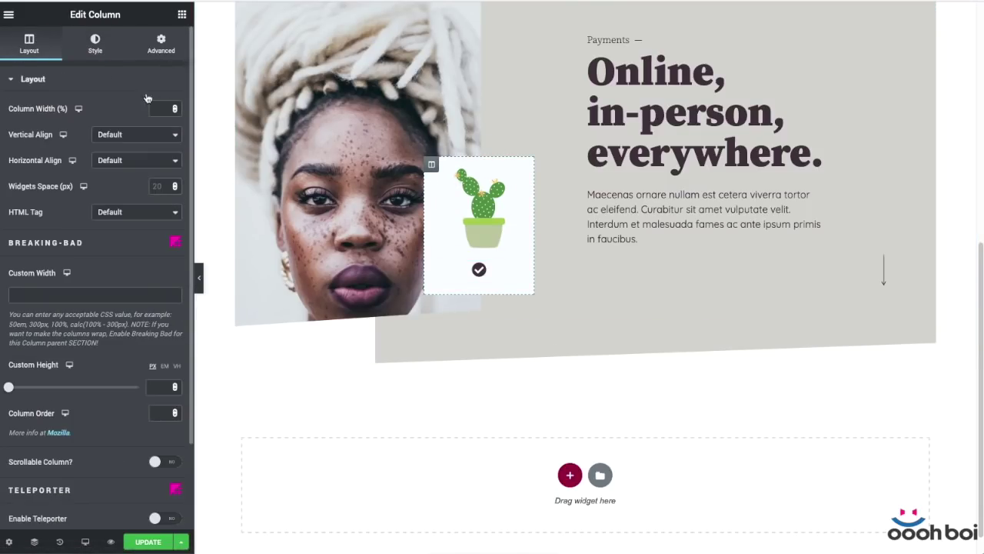
- Zero the column's widget spacing, then unlink the icon's margins and set top to -24
click(162, 185)
text(0)
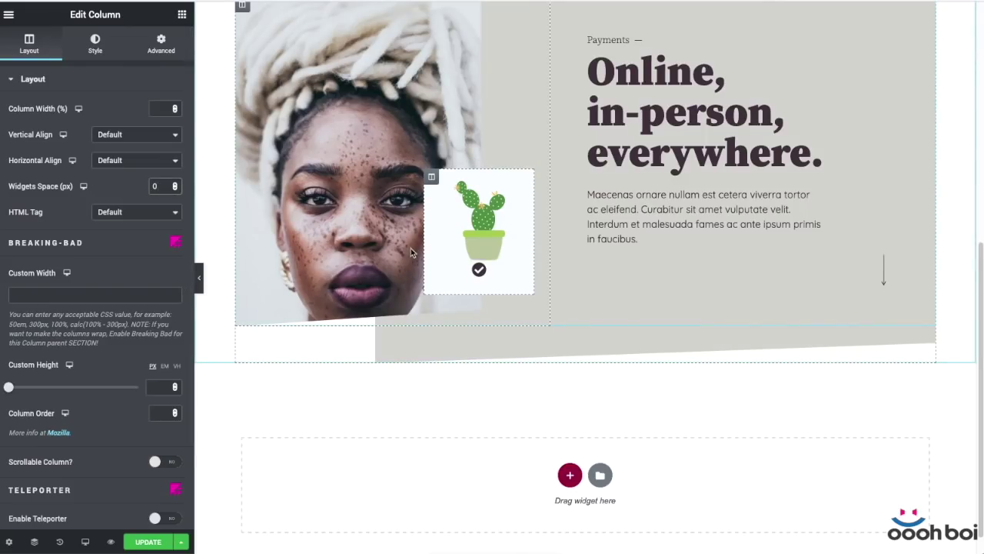
click(499, 277)
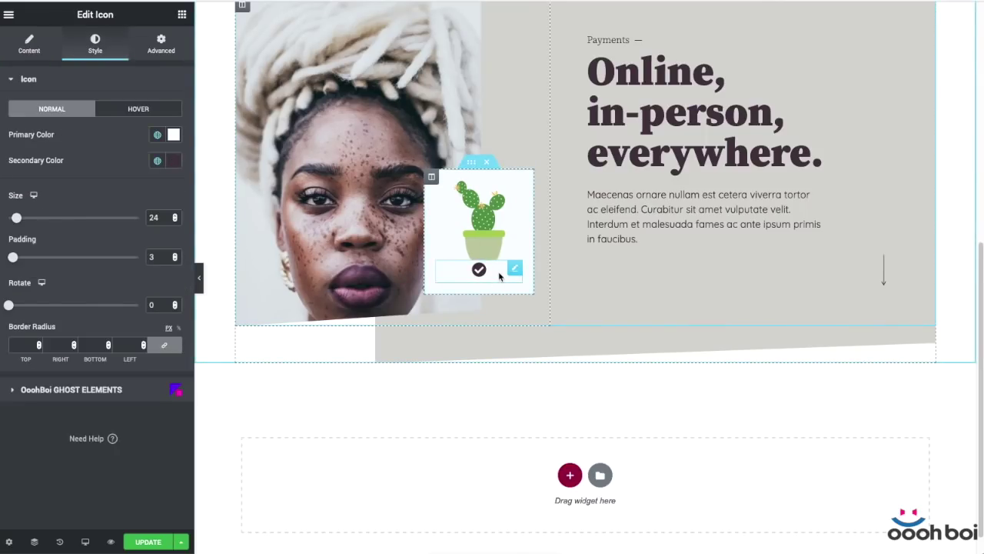
click(162, 46)
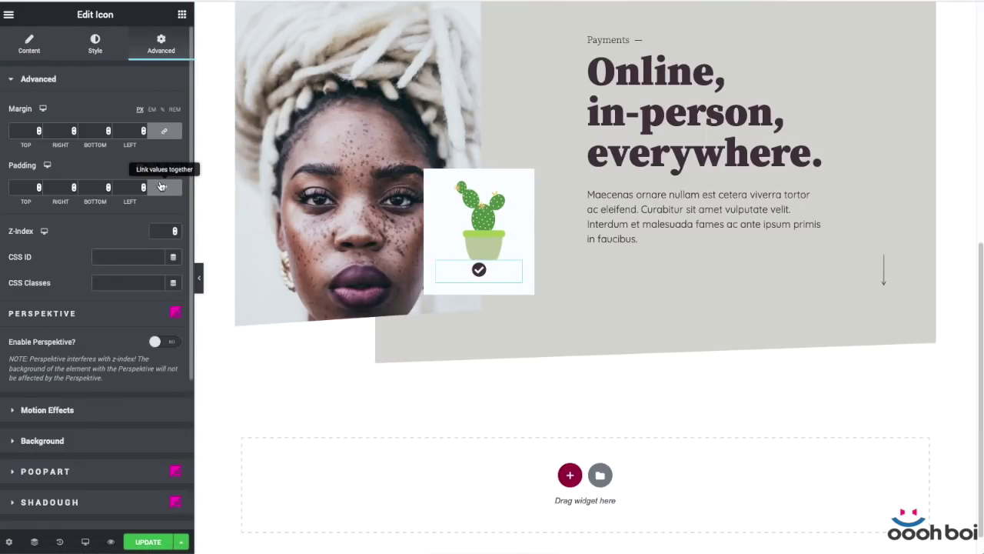
click(164, 131)
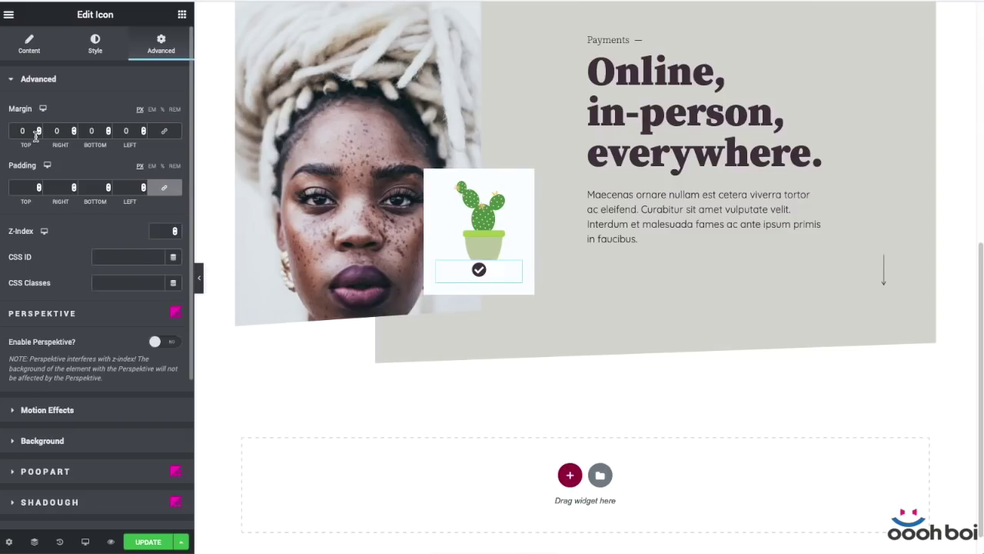
double_click(10, 131)
text(24)
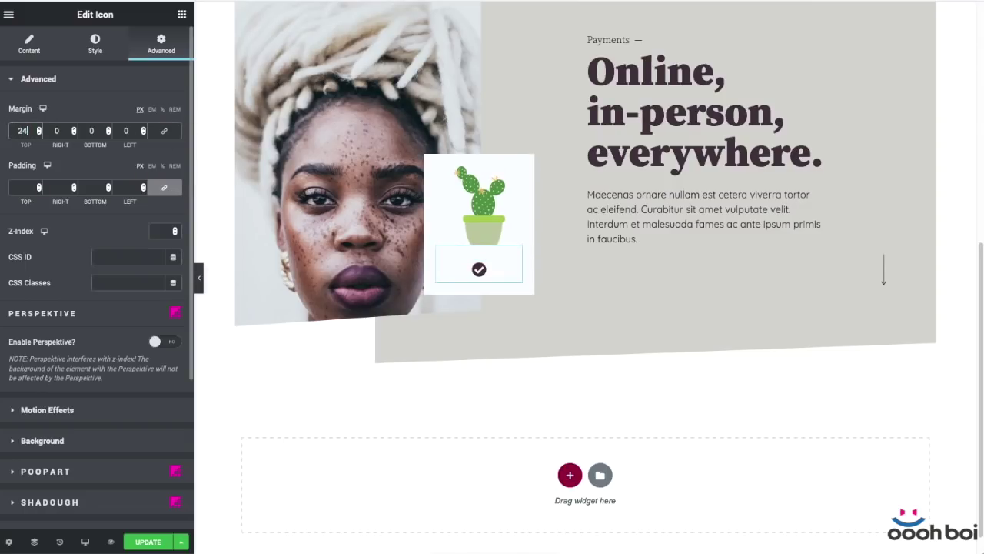
text(-)
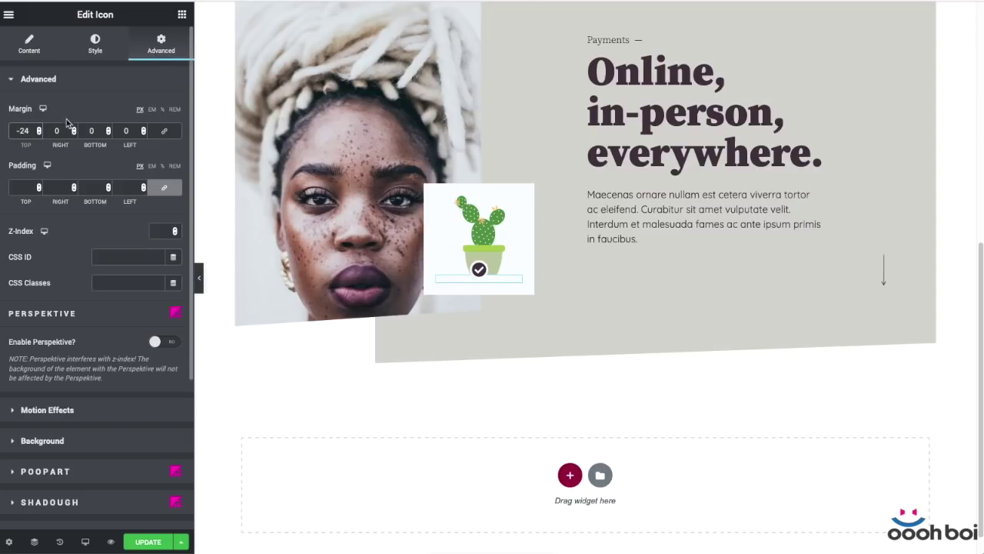
- Set the check icon's bottom margin to 24 and left margin to -36 px
click(94, 130)
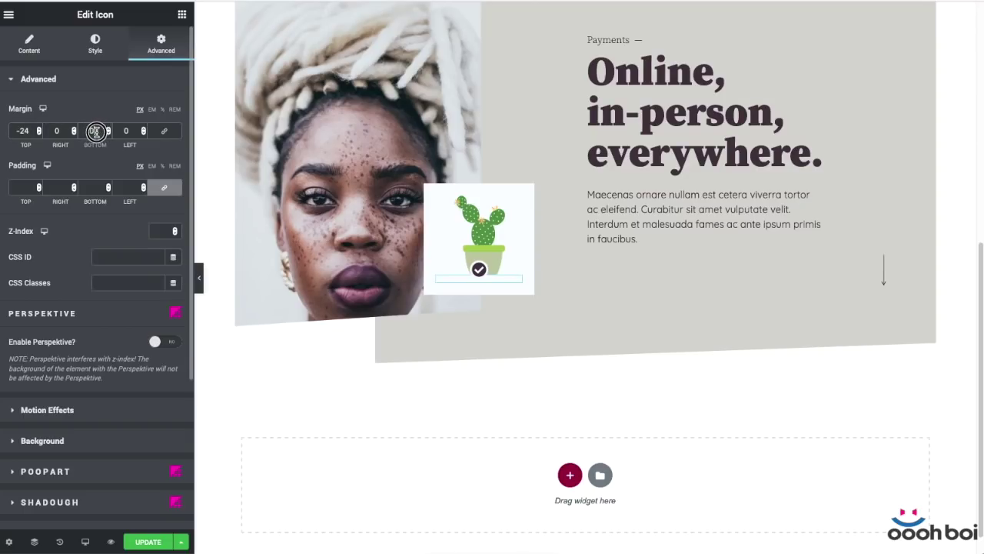
text(24)
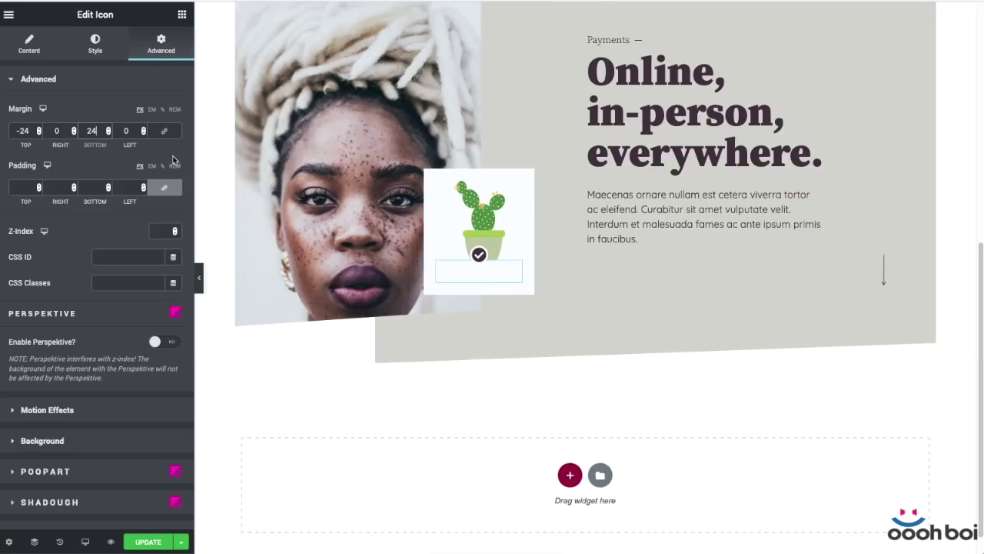
click(144, 136)
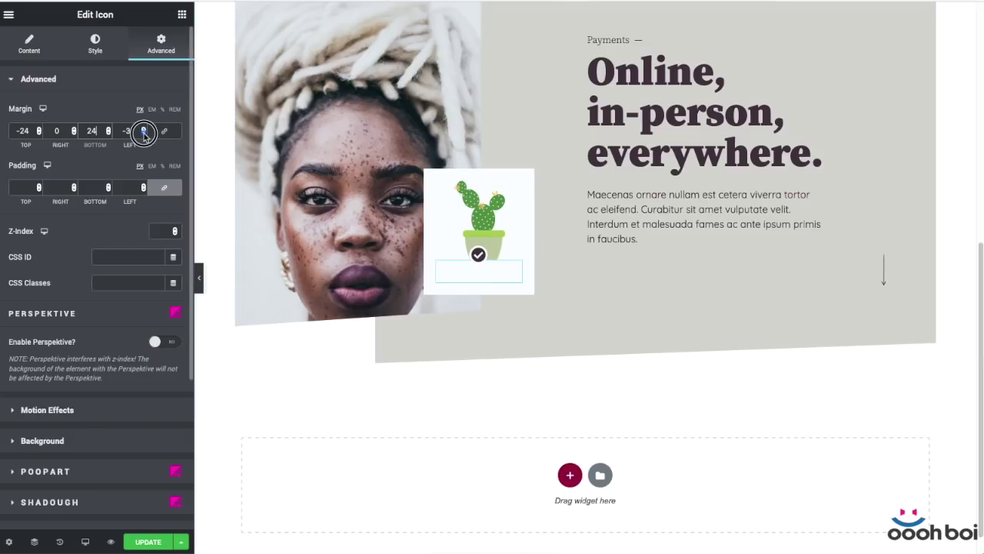
click(144, 135)
click(144, 135)
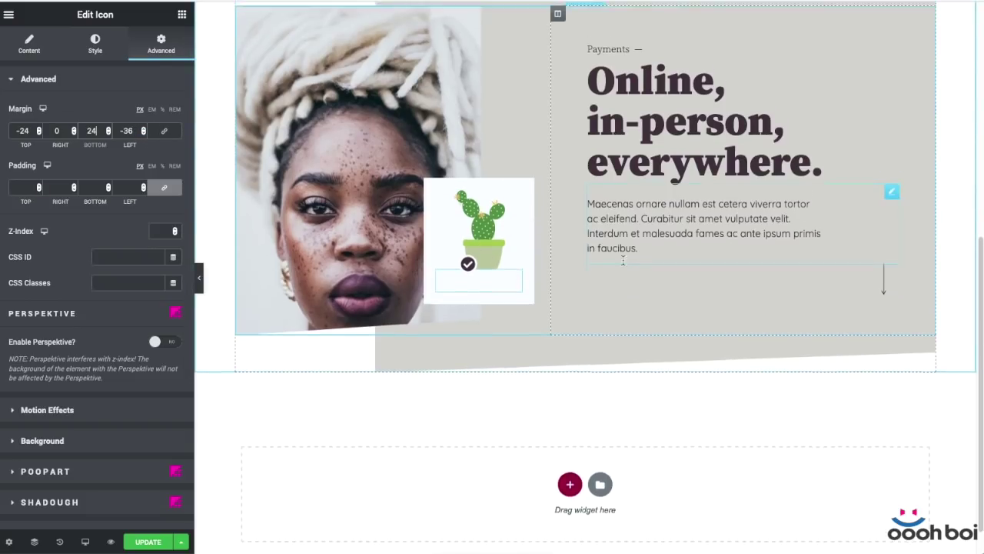
scroll(620, 262, up, 5)
scroll(577, 236, down, 6)
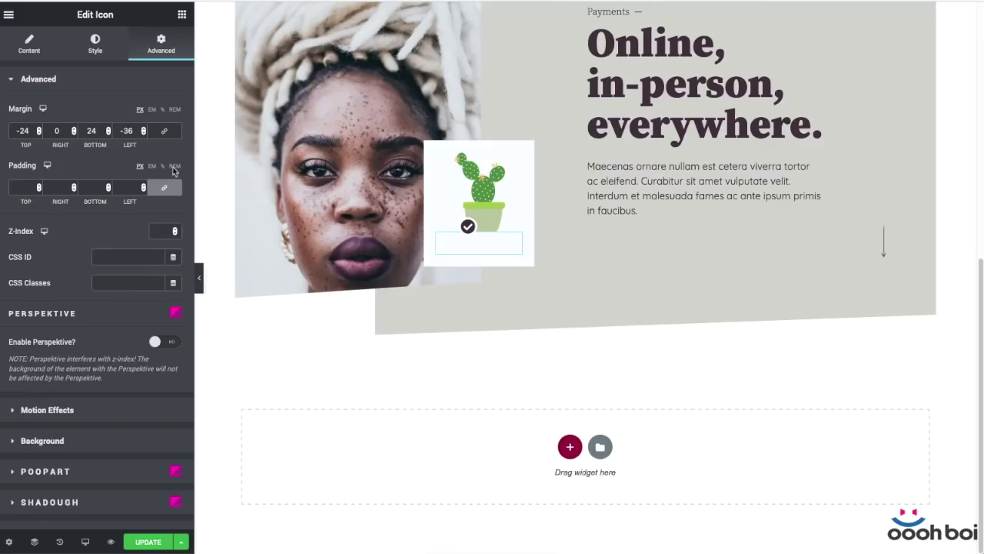
- Add a centred 'Flower Pot' heading with a div tag into the card
click(181, 16)
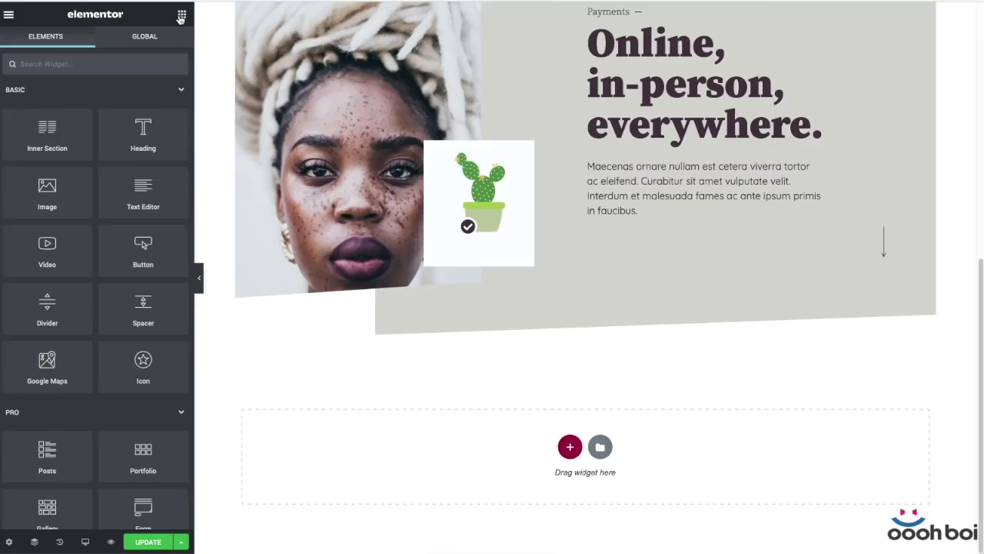
drag(147, 142, 453, 247)
triple_click(120, 123)
text(Flower Pot)
click(123, 274)
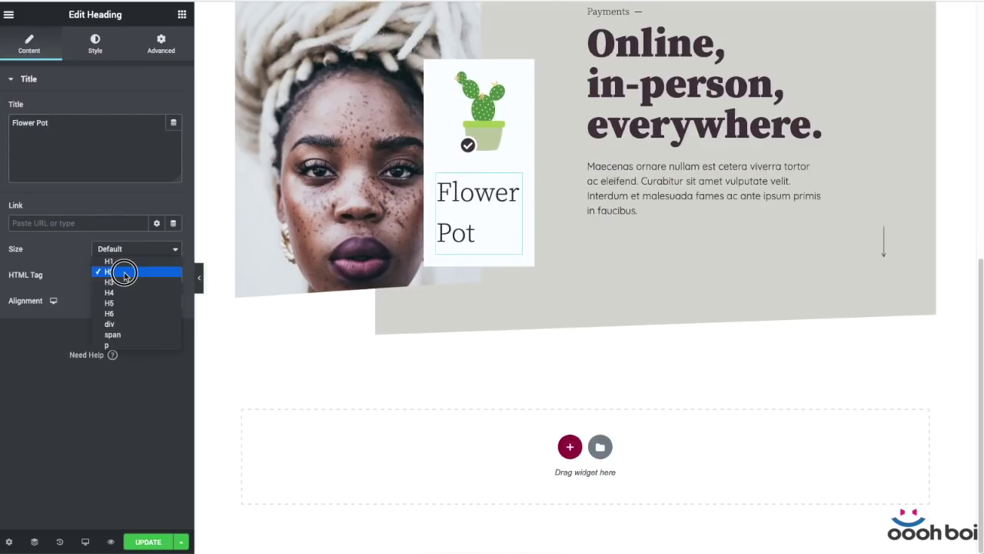
click(109, 323)
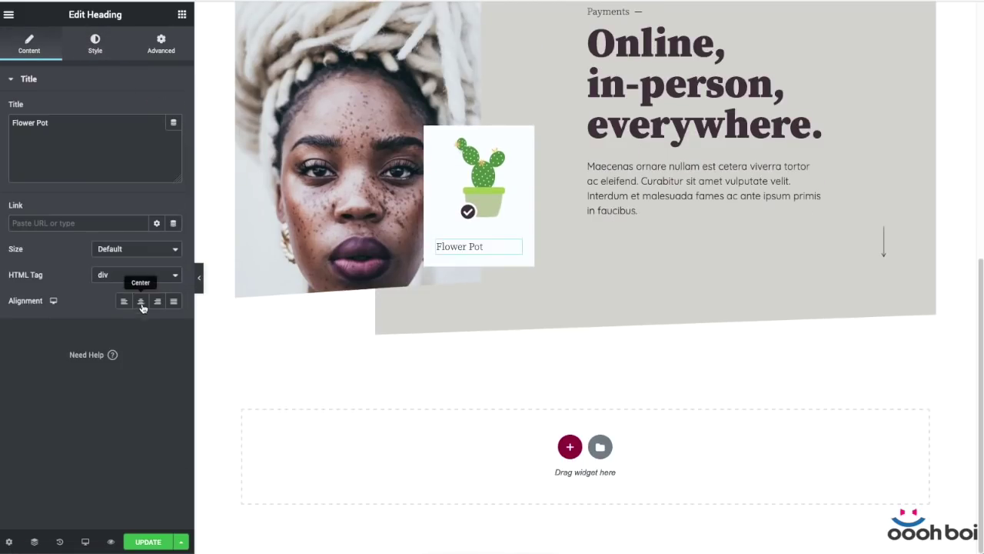
click(141, 308)
- Add a Divider beneath the Flower Pot heading with width 10
click(181, 15)
drag(42, 313, 480, 245)
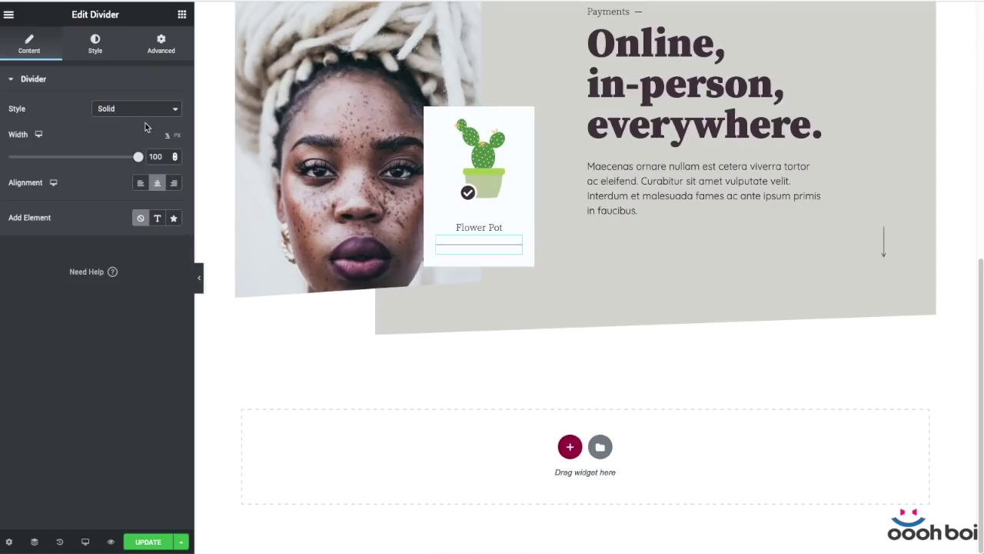
click(160, 156)
key(BackSpace)
- Paste the '$29.99' and 'Payment received' headings below the divider
click(181, 15)
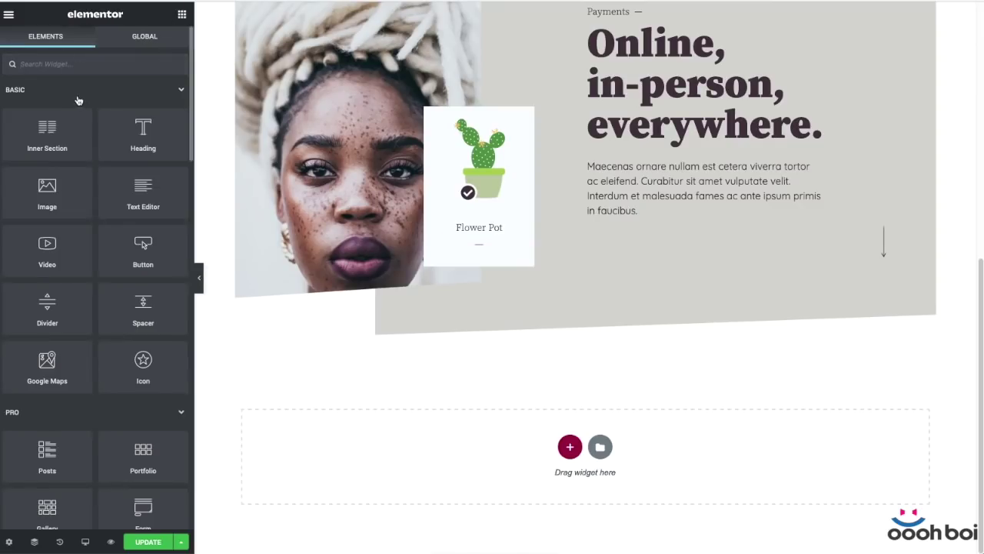
right_click(493, 245)
click(527, 334)
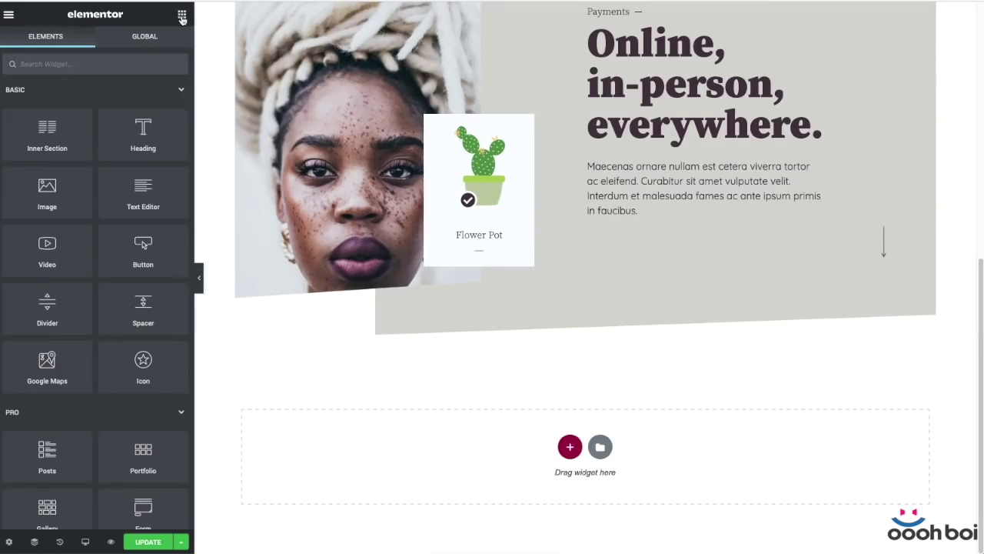
right_click(494, 252)
click(515, 387)
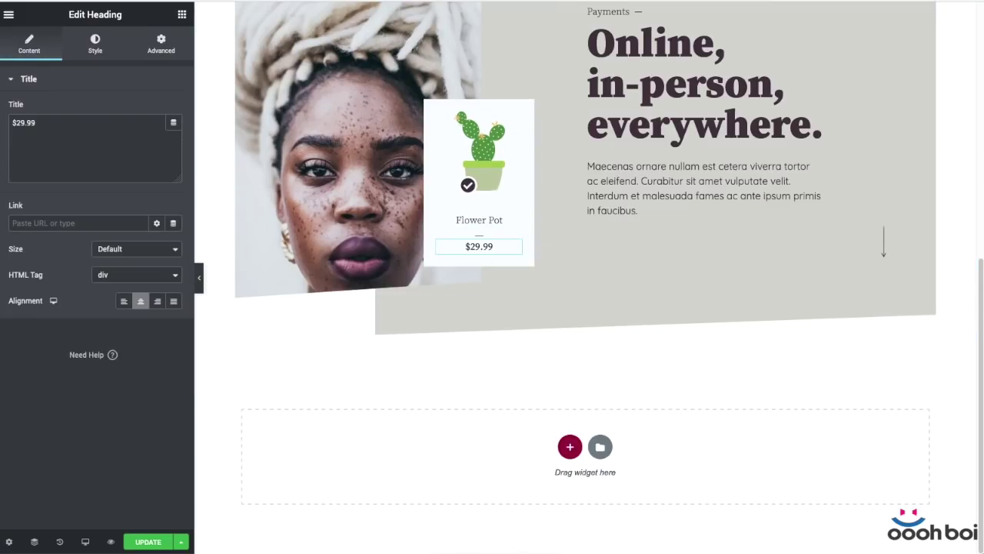
right_click(525, 244)
click(557, 319)
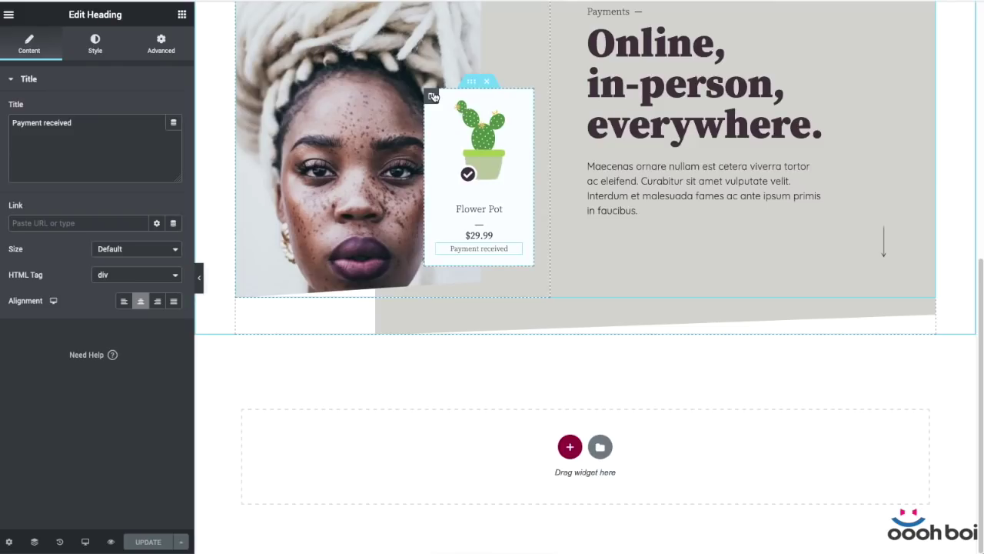
click(433, 96)
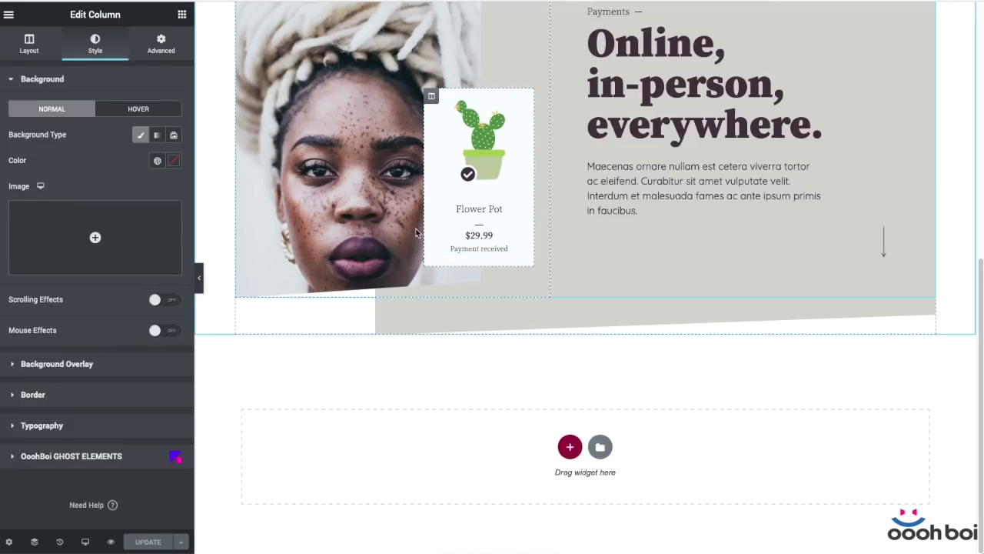
- Turn on the Overlaiz background overlay for the card column
scroll(524, 136, up, 5)
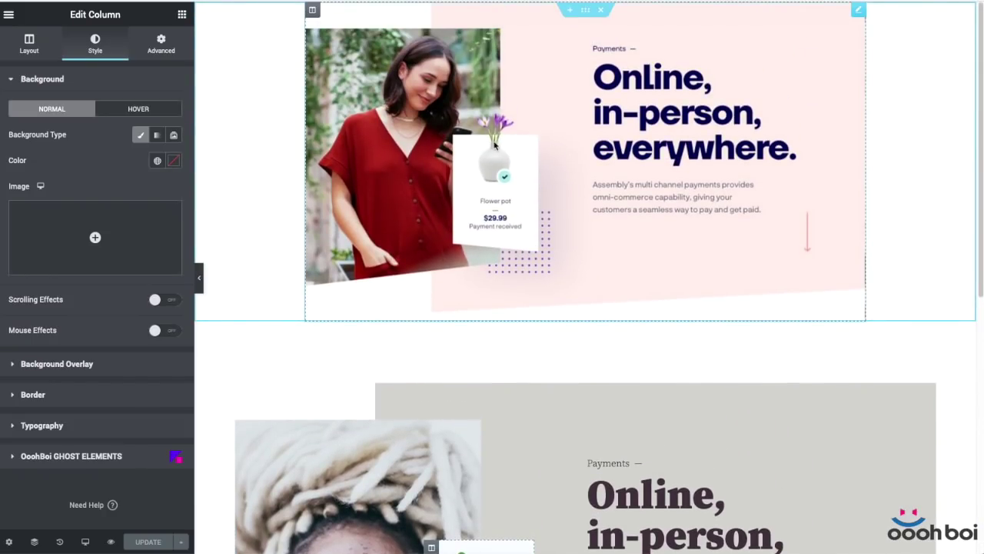
scroll(603, 269, down, 5)
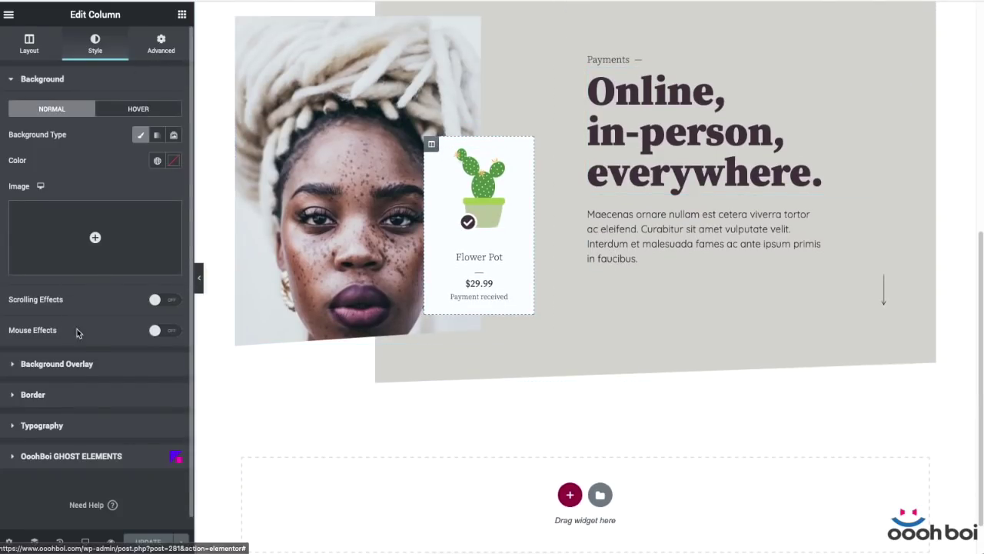
click(89, 364)
scroll(98, 291, down, 3)
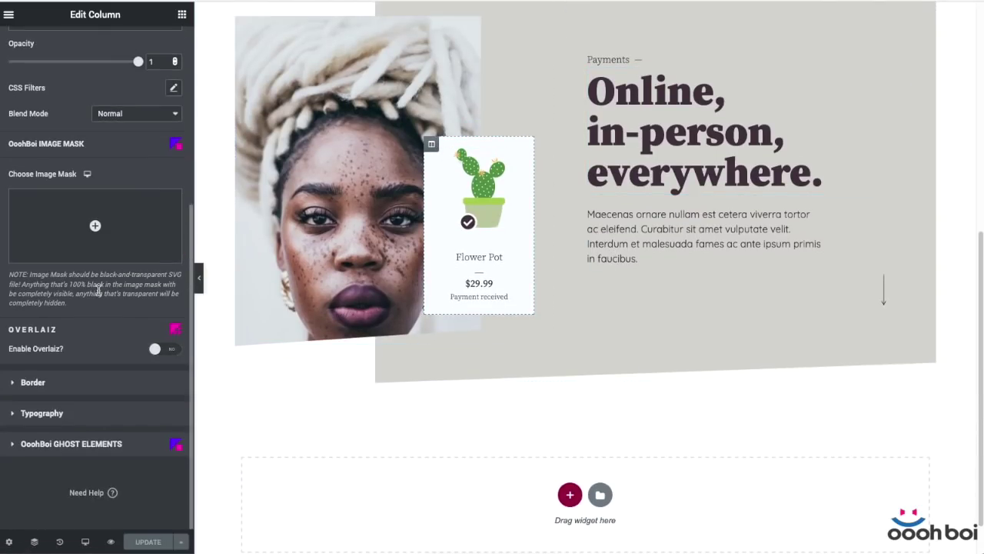
click(171, 351)
scroll(146, 347, down, 5)
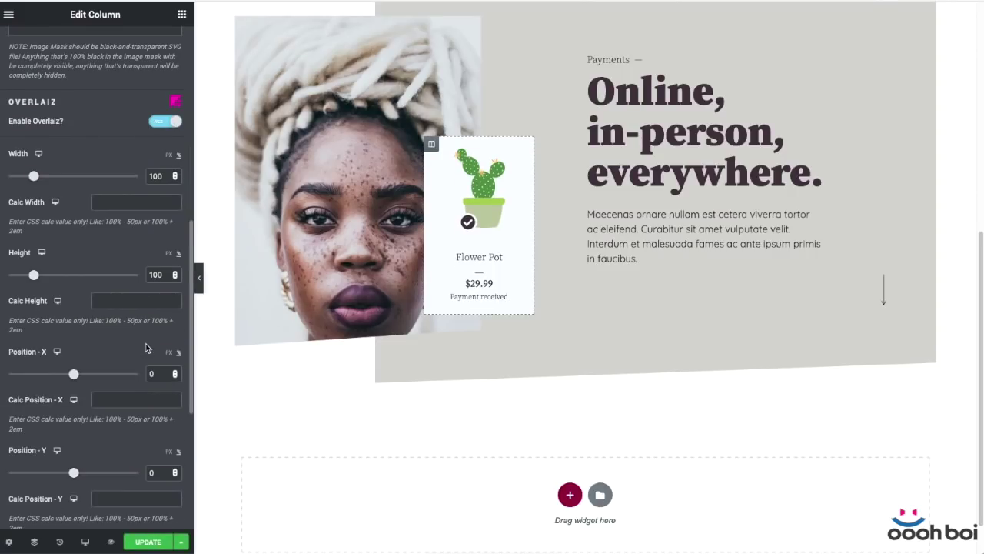
- Set the overlay height to 70 and Position Y to 30
double_click(157, 274)
text(70)
scroll(154, 307, down, 3)
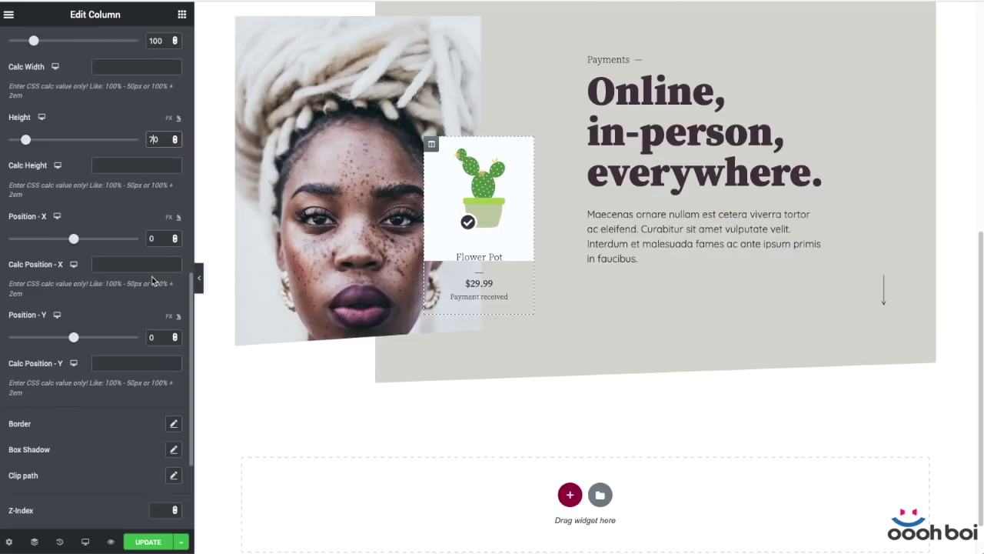
click(151, 336)
text(30)
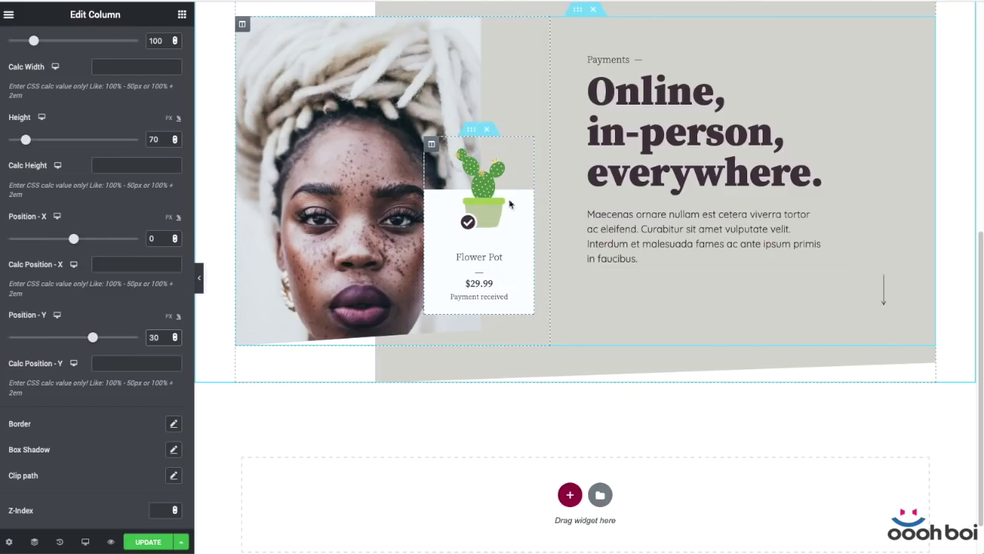
scroll(516, 310, down, 1)
scroll(123, 396, down, 3)
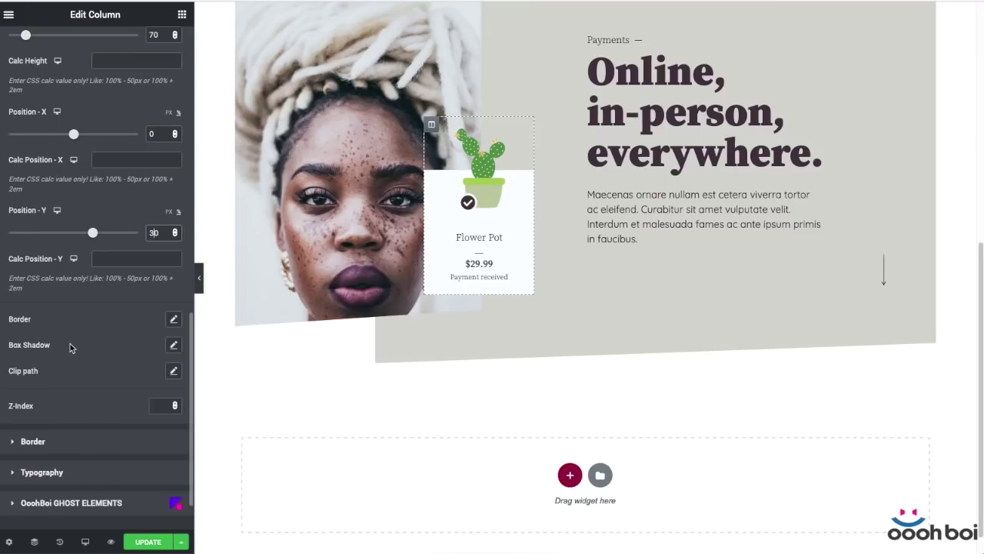
scroll(70, 347, up, 4)
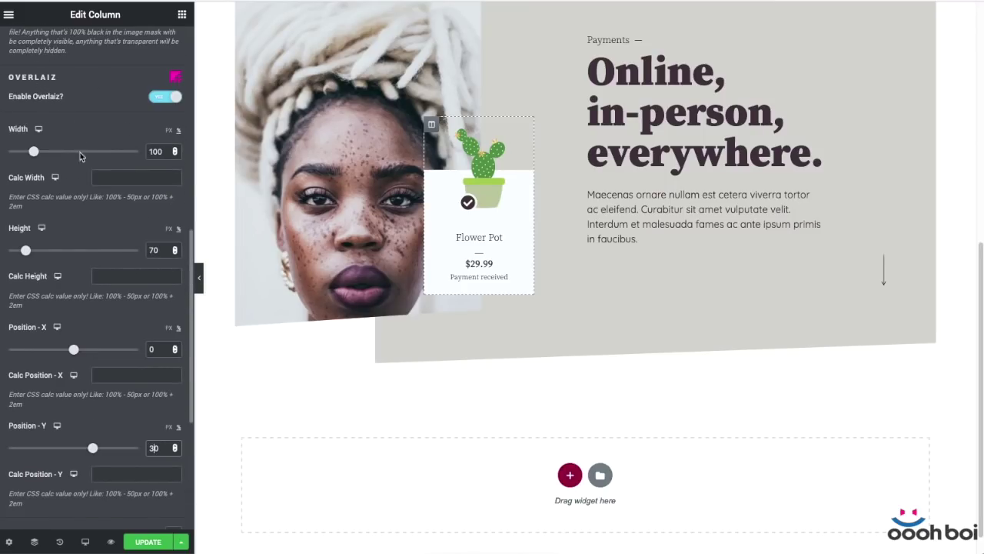
scroll(112, 226, down, 4)
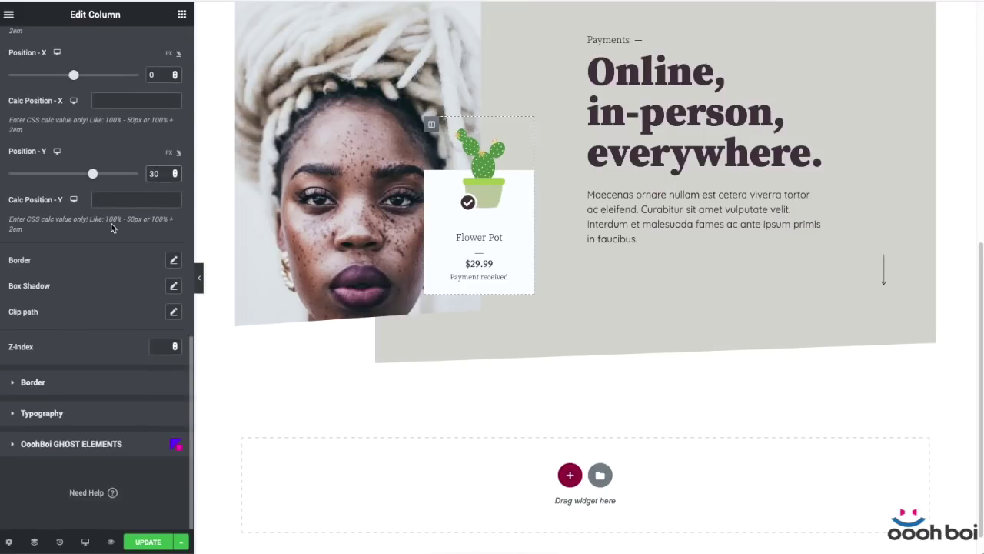
- Open the card's Box Shadow settings and adjust the shadow colour
click(174, 286)
click(163, 327)
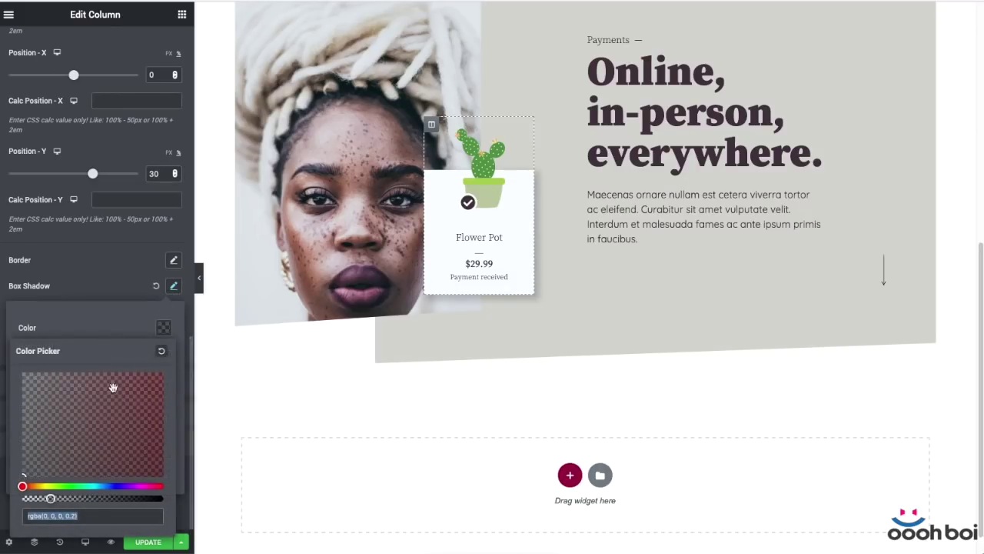
click(96, 515)
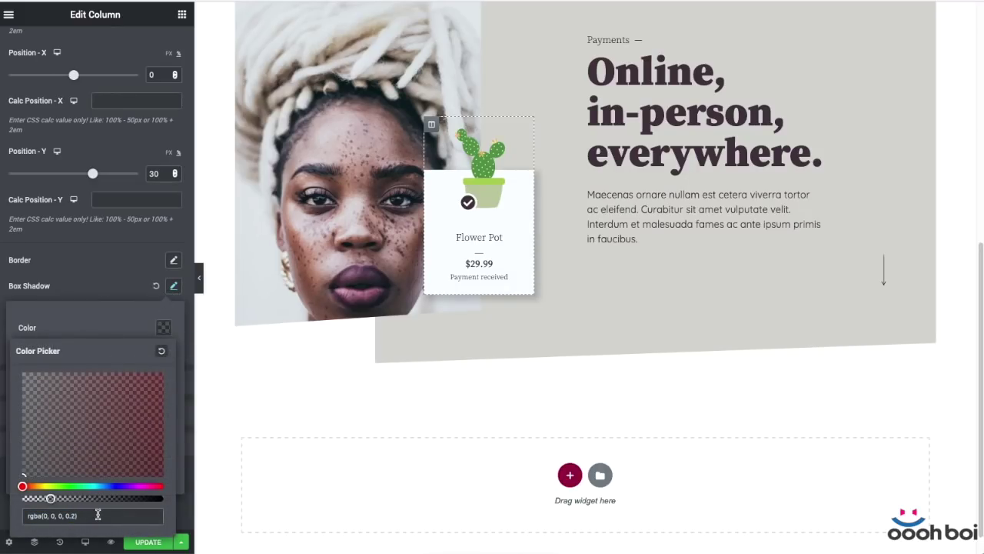
click(80, 286)
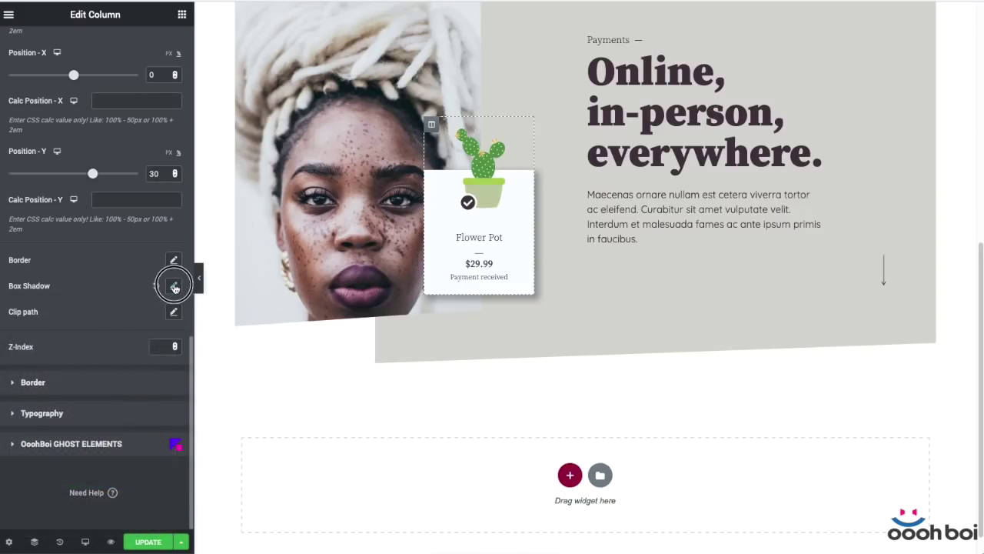
click(173, 285)
- Set the shadow to horizontal 20, vertical 30, blur 70, spread -20
double_click(145, 359)
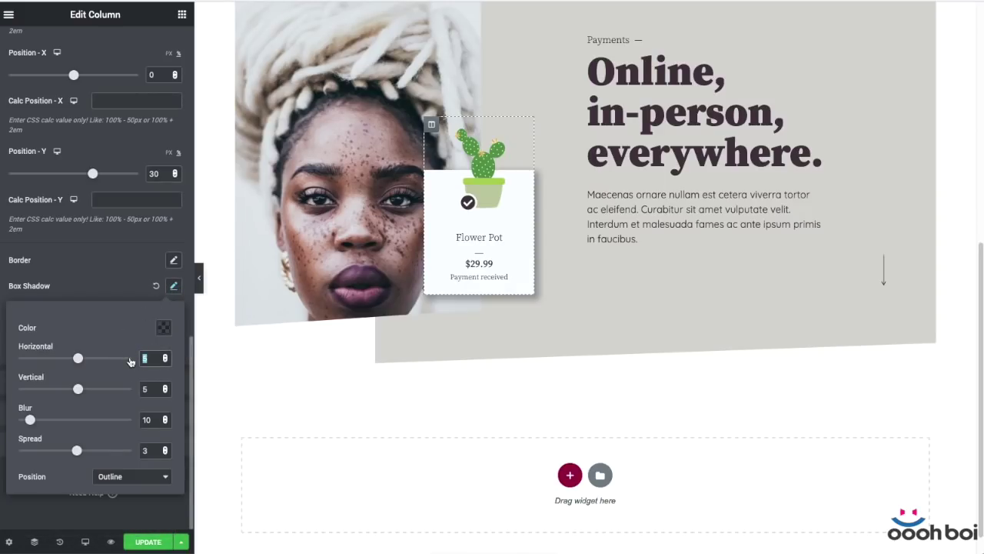
text(20)
double_click(143, 389)
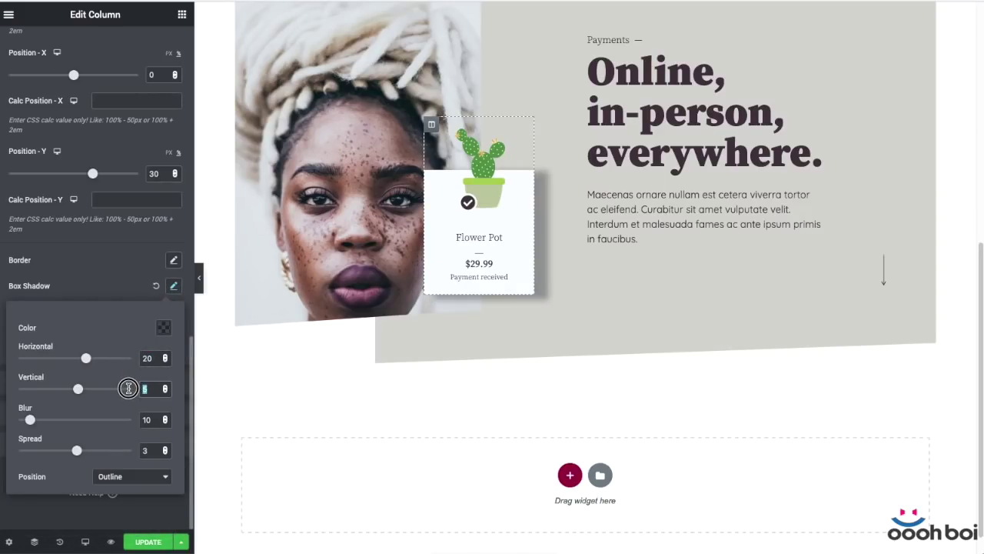
text(30)
key(Tab)
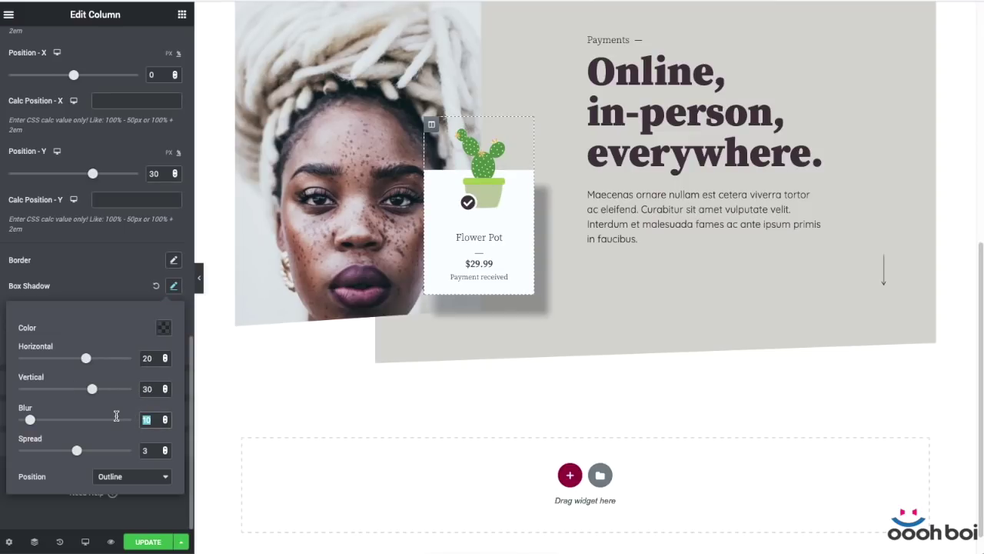
text(70)
double_click(146, 449)
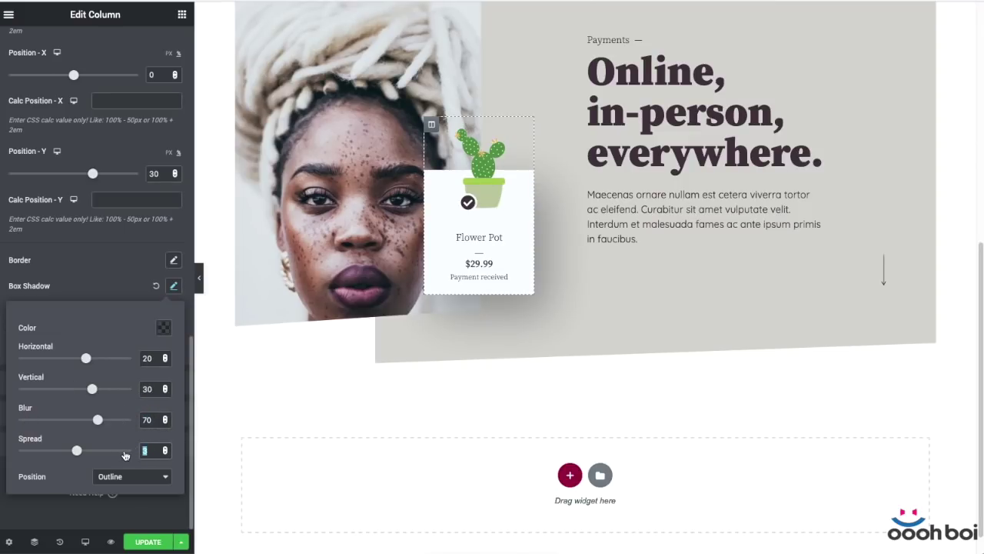
text(-20)
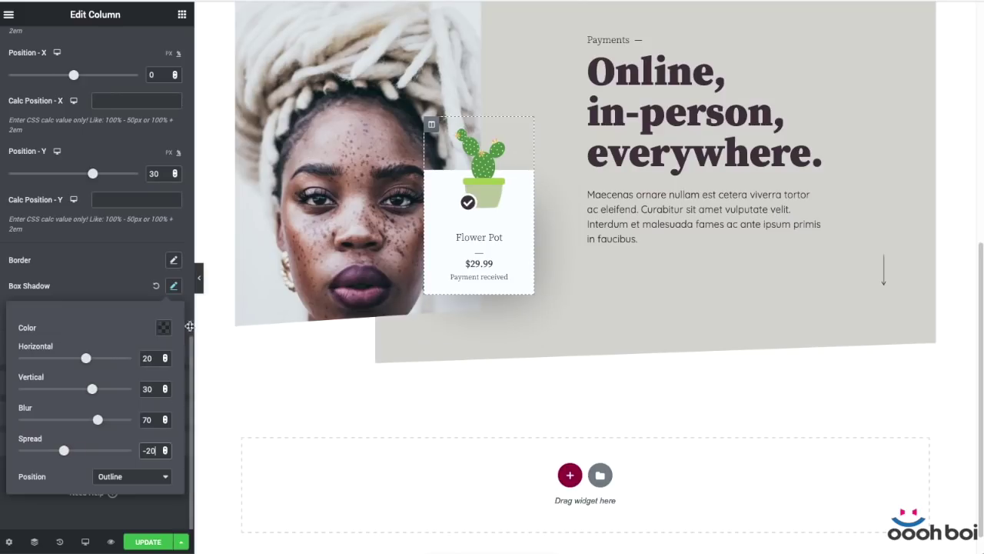
click(47, 284)
scroll(576, 230, up, 5)
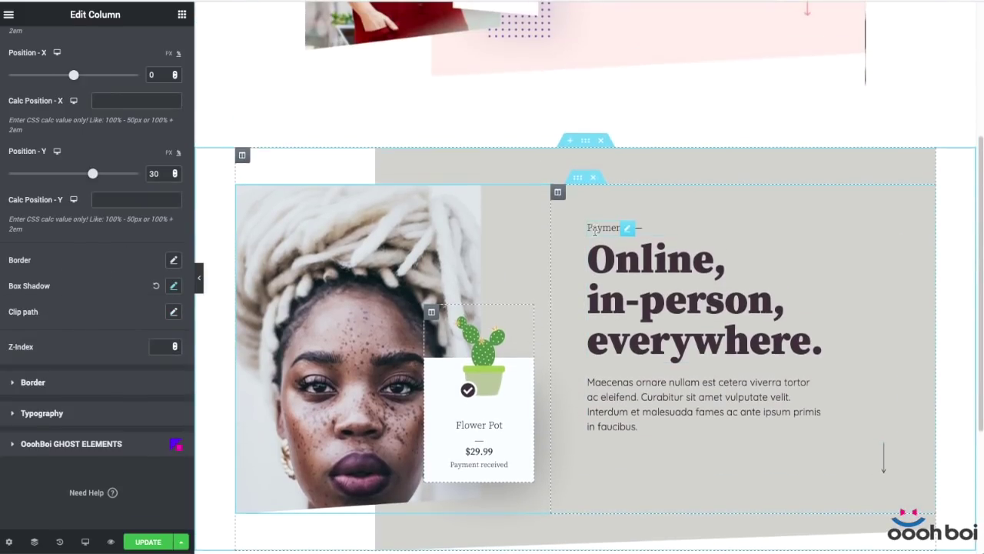
- Enable Shadough on the cactus image with blur 10, offset X 3 and offset Y 3
scroll(591, 236, down, 5)
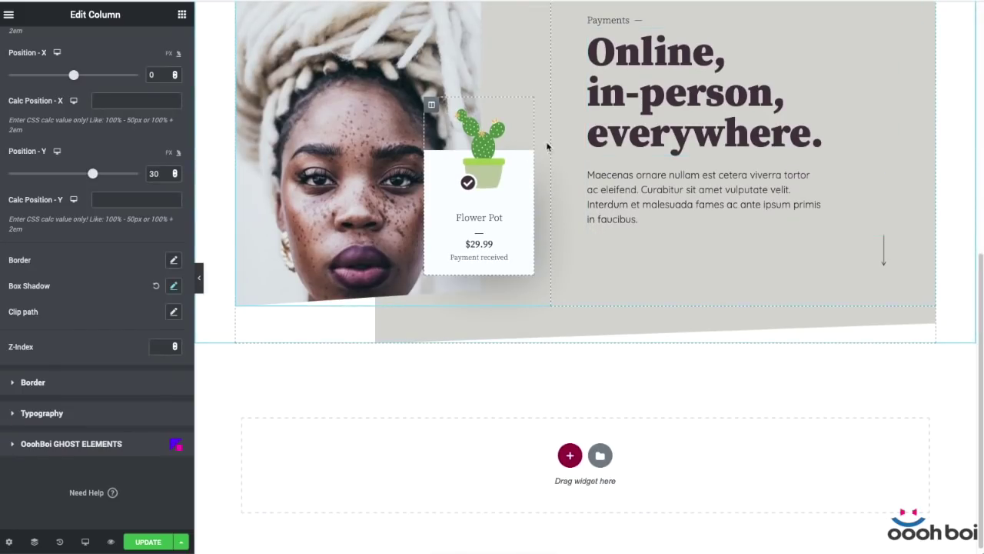
click(487, 157)
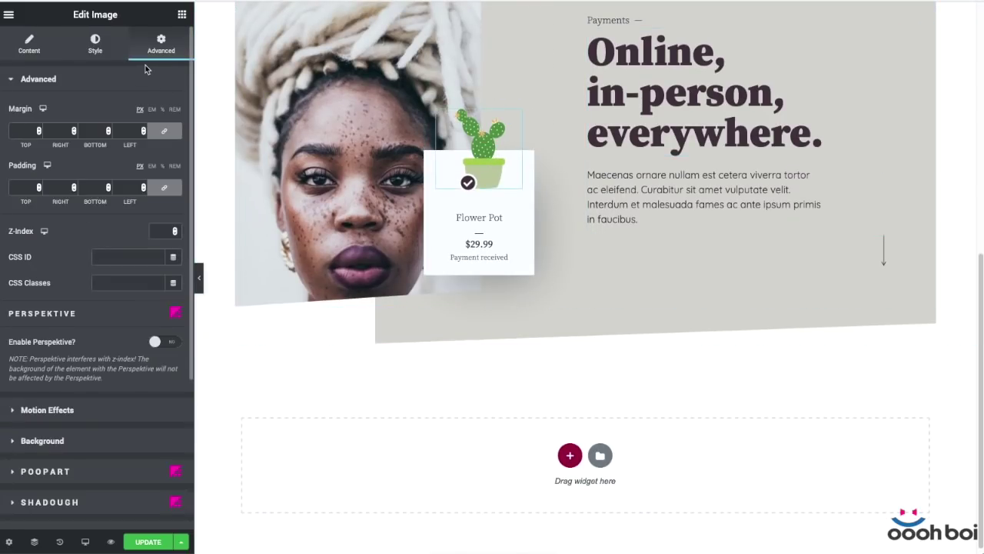
scroll(148, 386, down, 4)
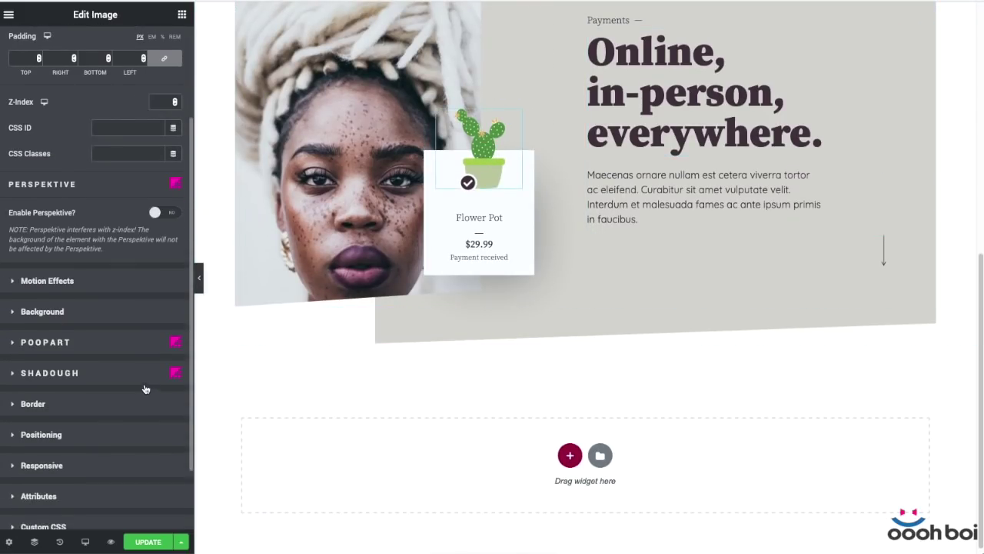
click(111, 365)
click(177, 230)
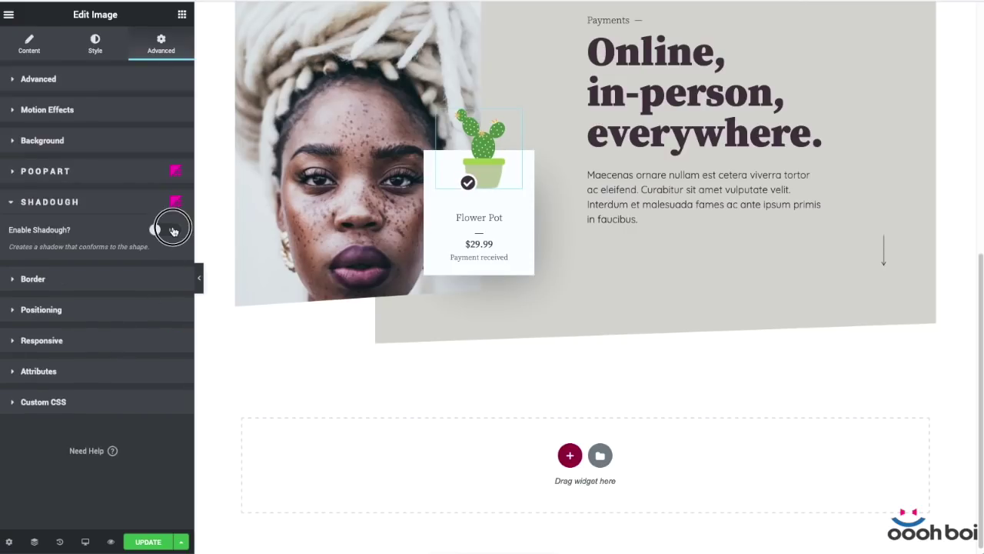
scroll(125, 294, down, 1)
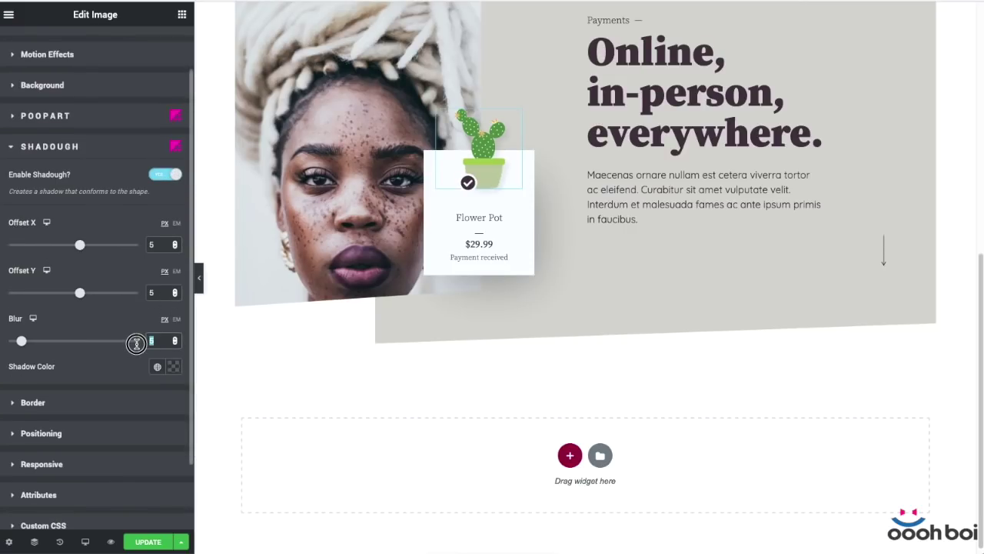
double_click(151, 340)
text(10)
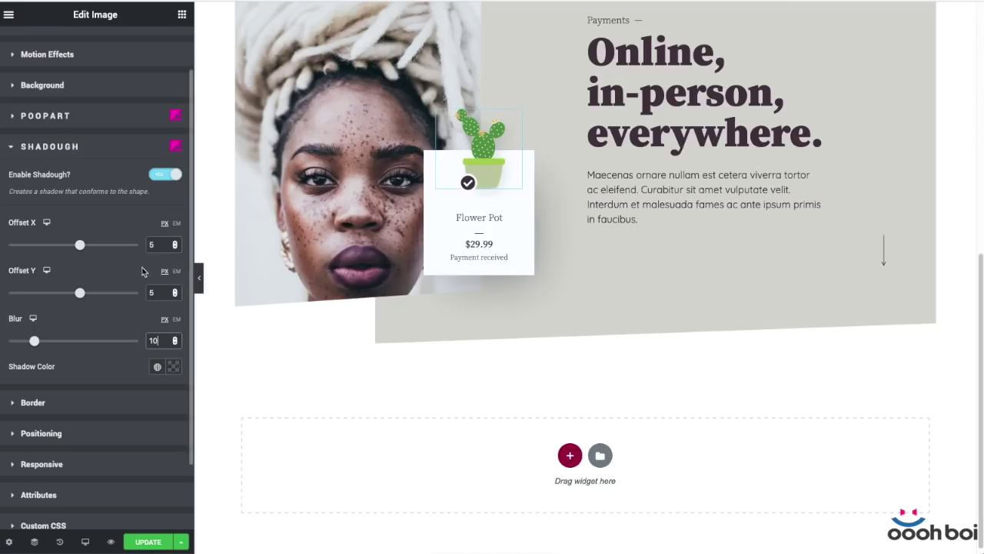
double_click(153, 243)
text(3)
double_click(154, 292)
text(3)
scroll(68, 232, up, 2)
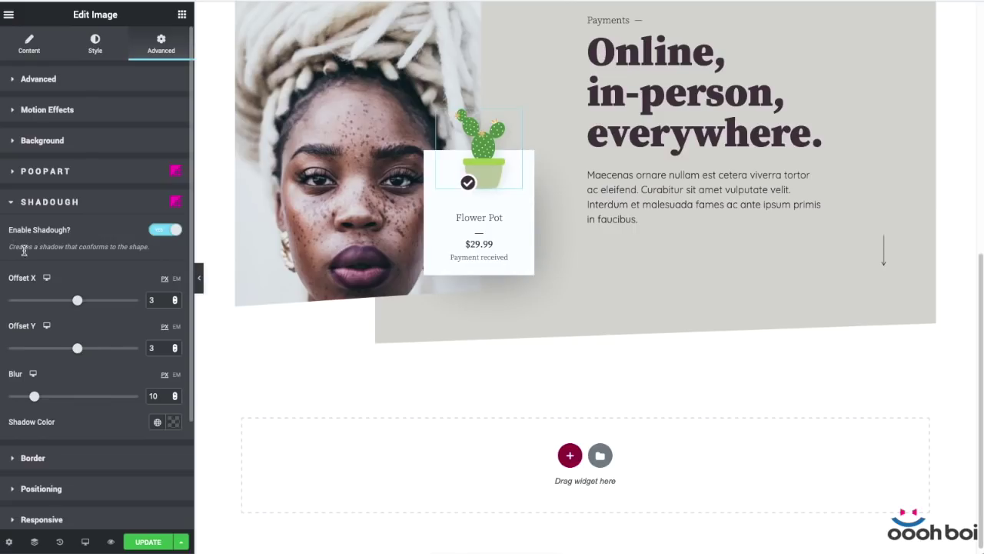
- Compare against the pink reference section above, then open the Flower Pot column's context menu
scroll(783, 226, up, 3)
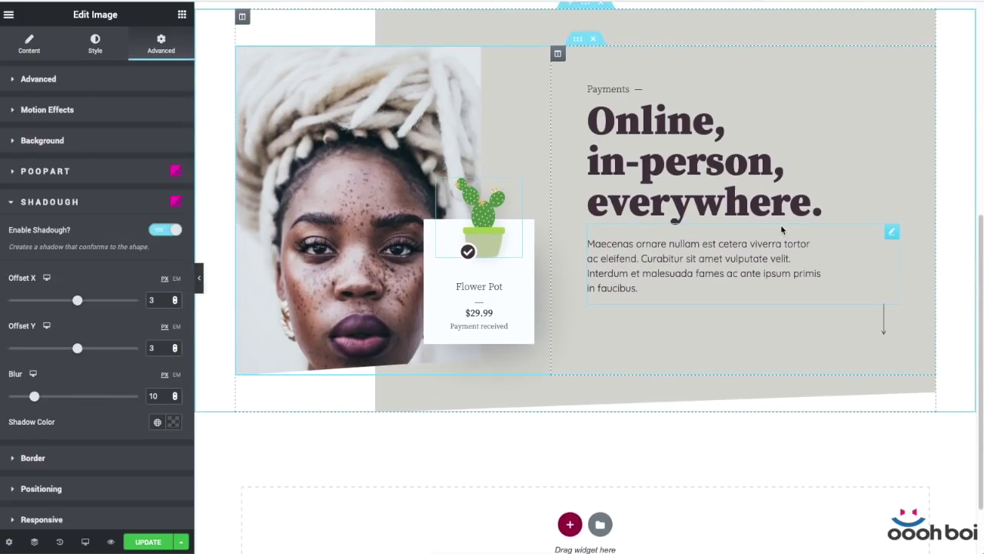
scroll(783, 226, up, 4)
scroll(785, 226, down, 5)
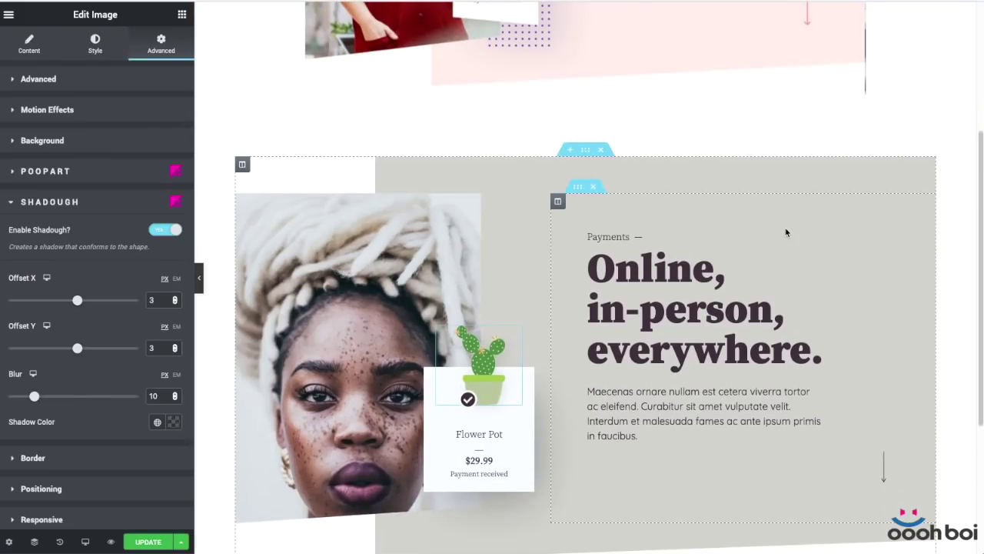
scroll(787, 227, up, 5)
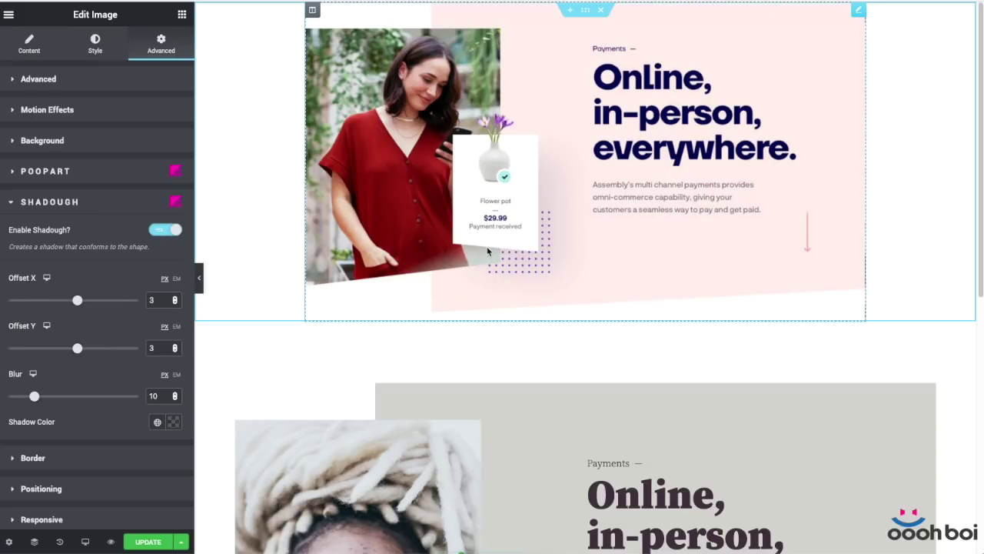
scroll(692, 277, down, 5)
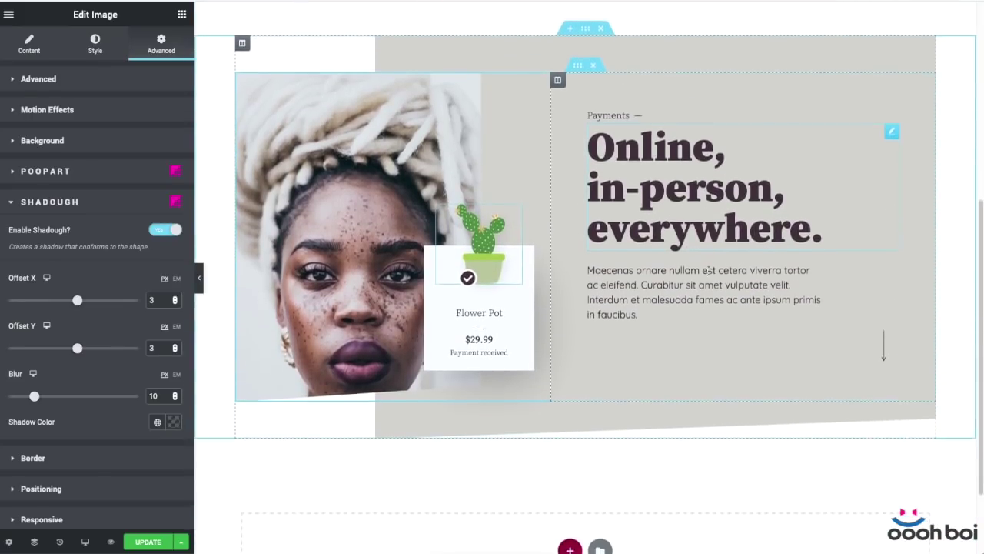
scroll(570, 279, down, 1)
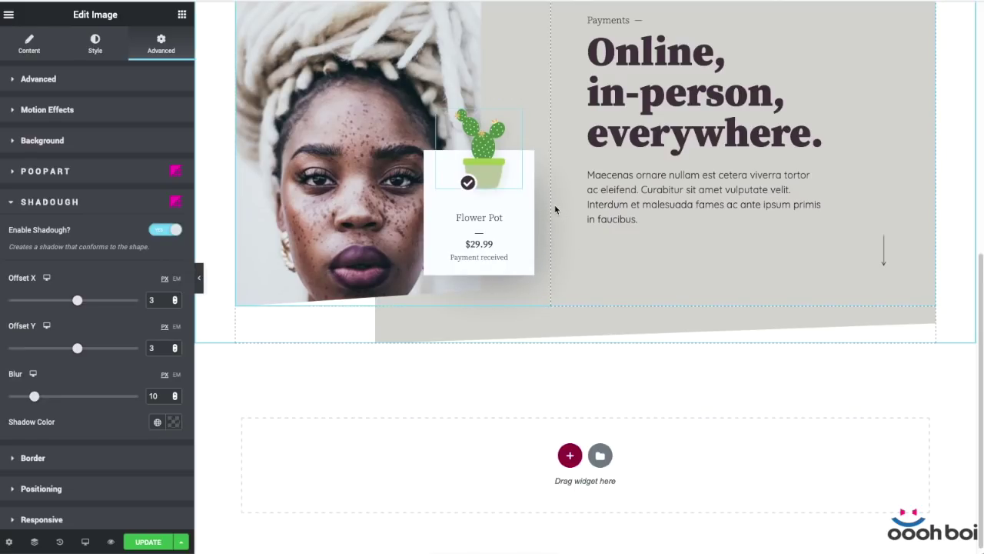
scroll(579, 252, up, 1)
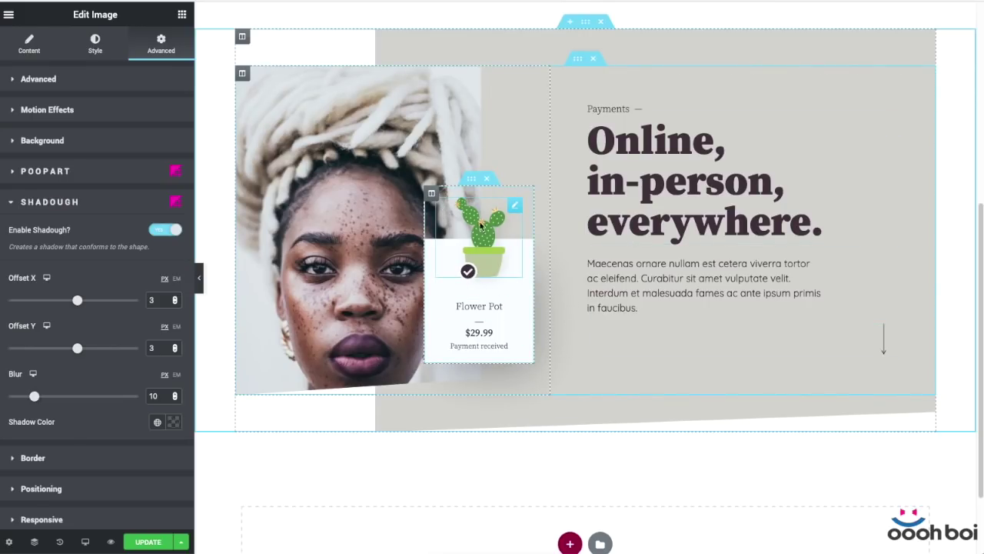
right_click(431, 193)
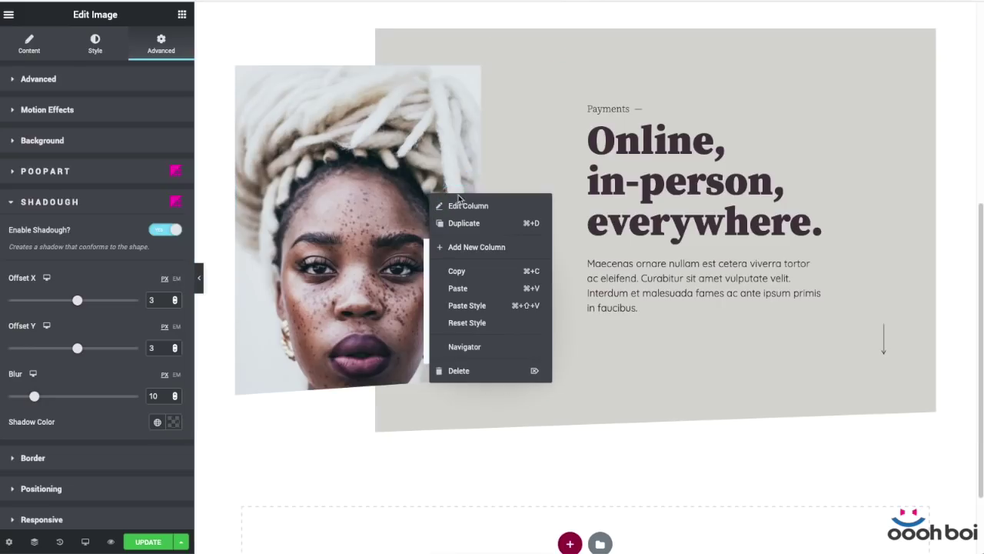
- Add a new column beside the Flower Pot column and set its custom width to 100%
click(475, 247)
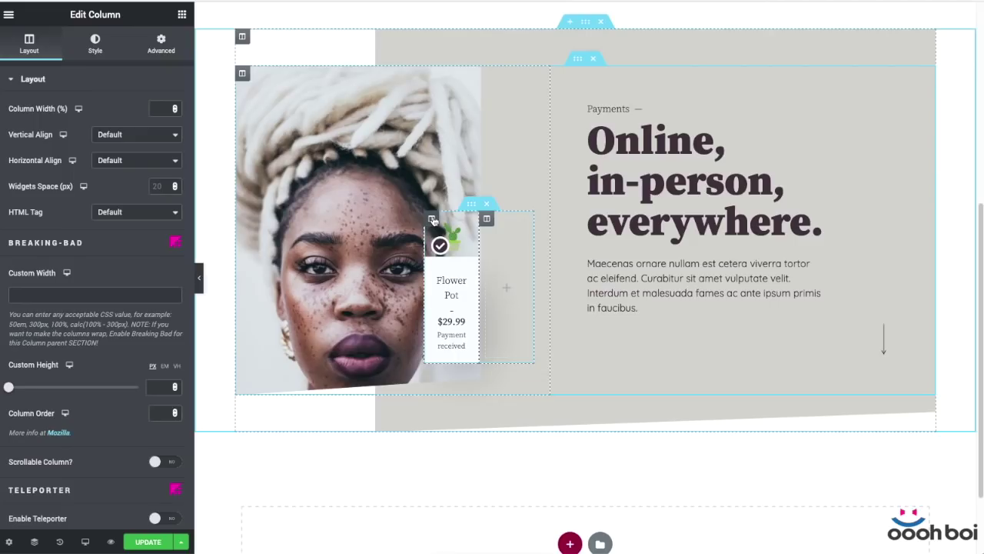
click(94, 44)
click(29, 44)
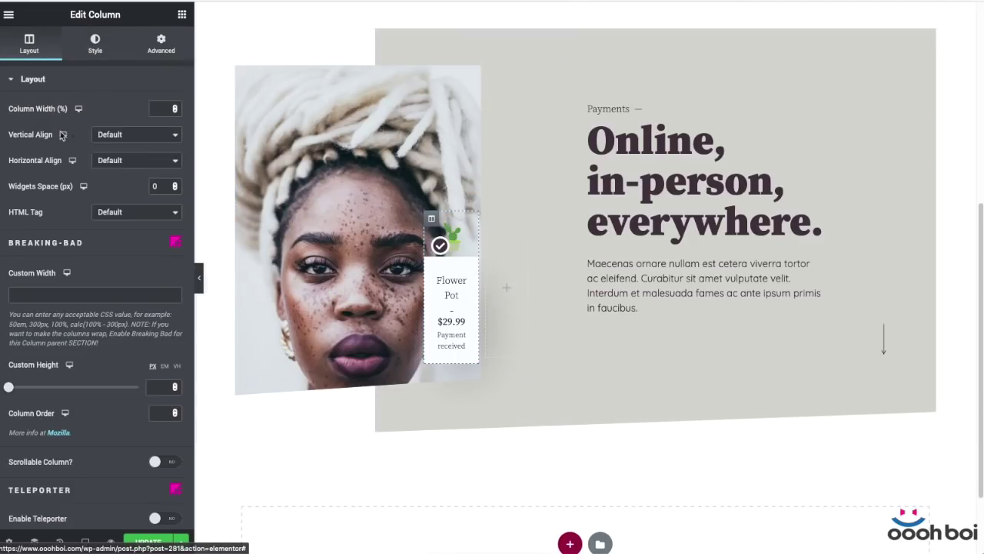
text(100)
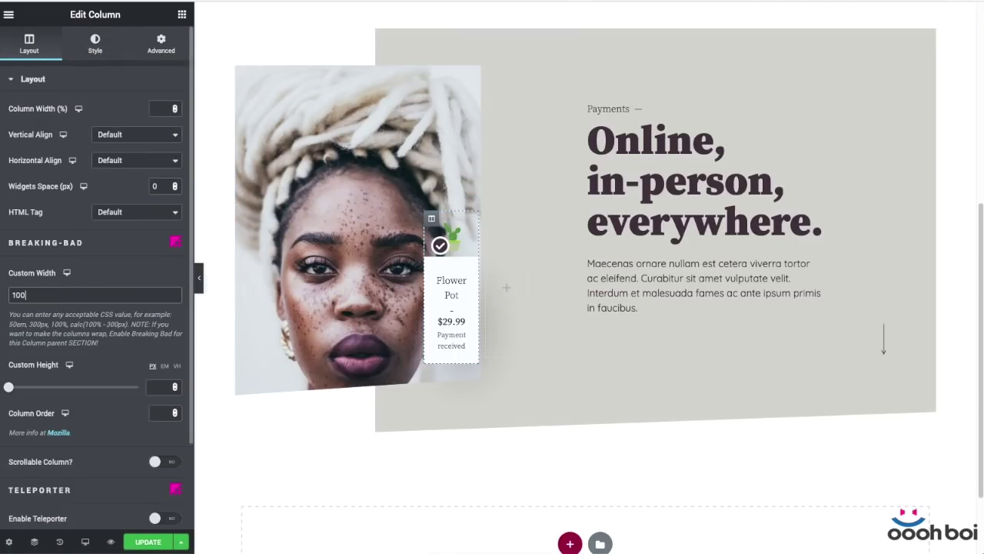
text(%)
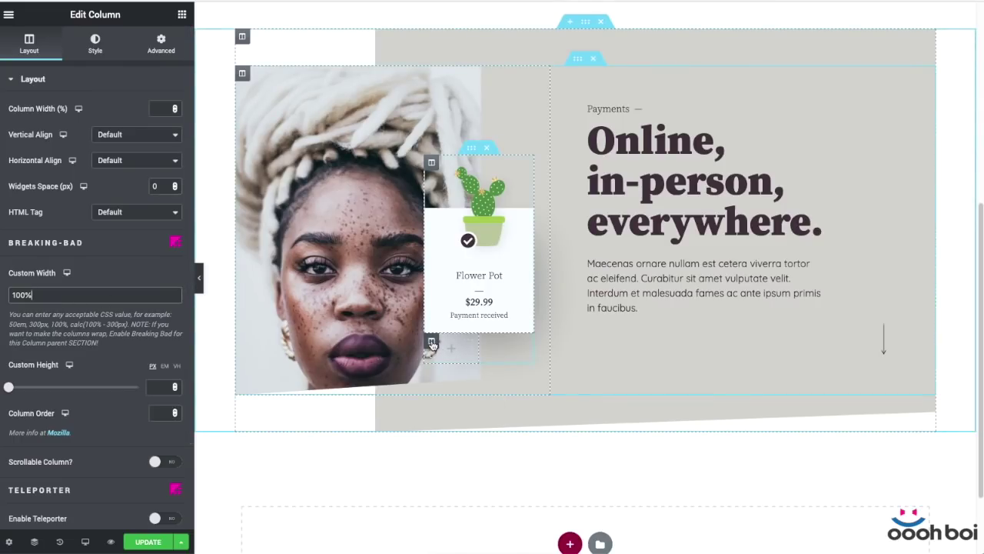
triple_click(24, 294)
text(1)
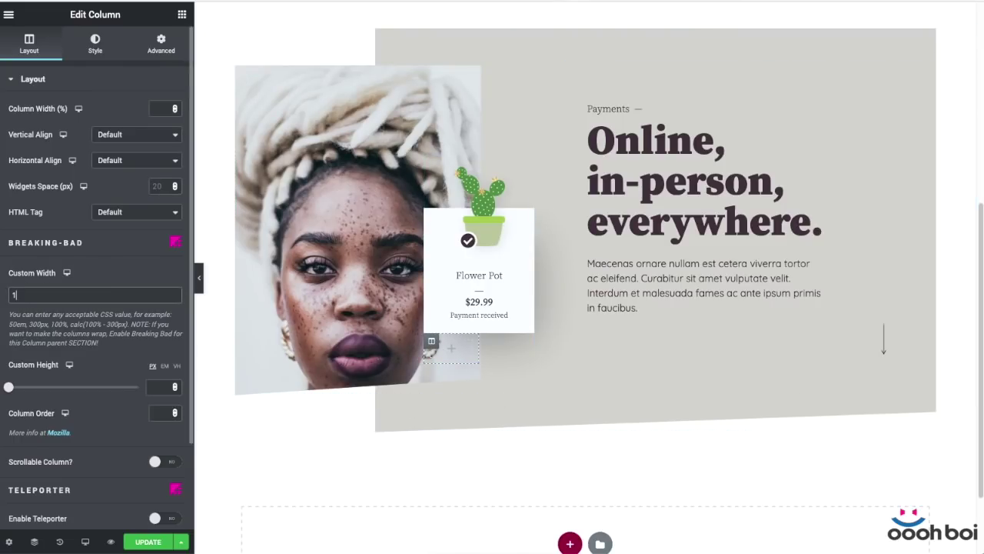
- Set the inner section's Columns Gap to No Gap
click(470, 149)
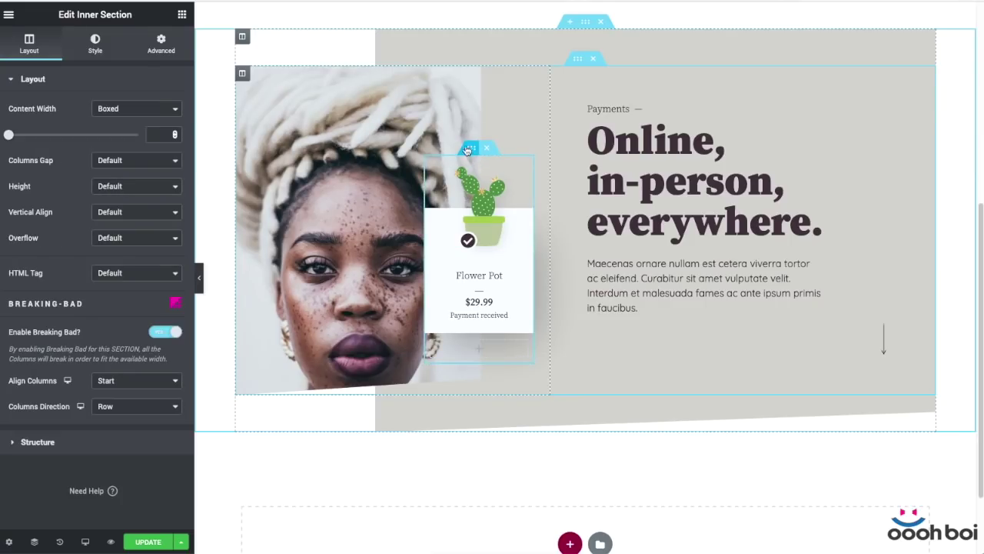
click(111, 161)
click(123, 174)
click(121, 160)
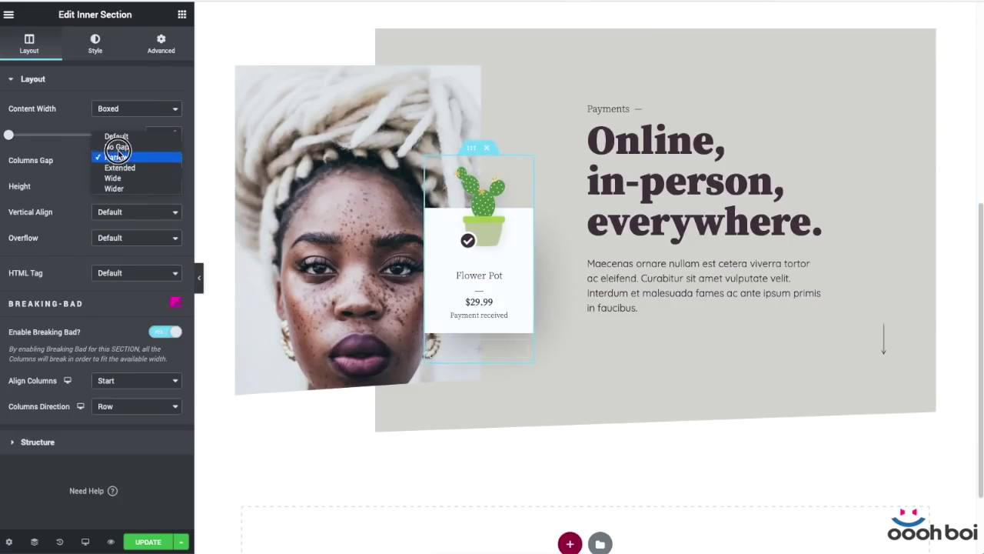
click(115, 147)
- Place a Spacer under the Flower Pot card with space 20 and a classic Dead snow background
click(181, 14)
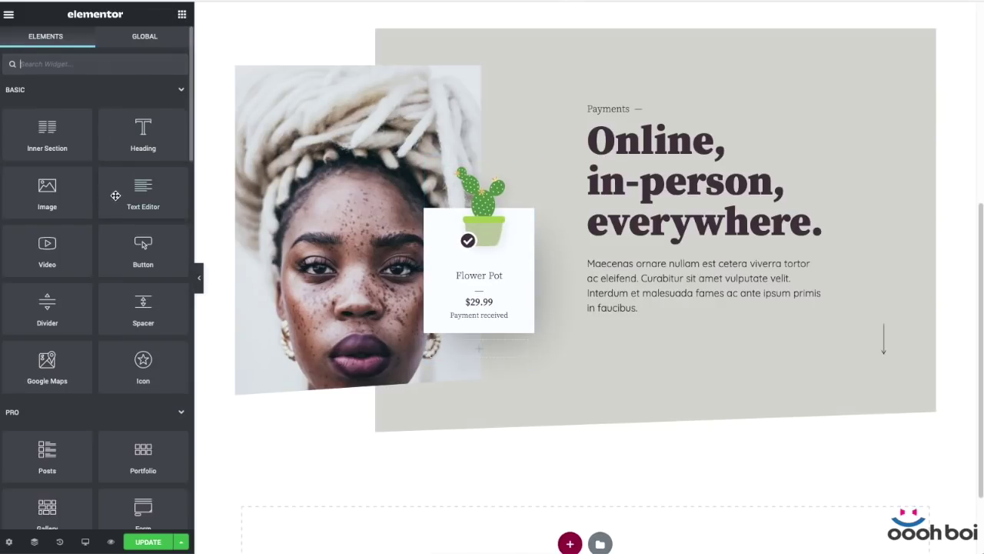
drag(144, 303, 479, 346)
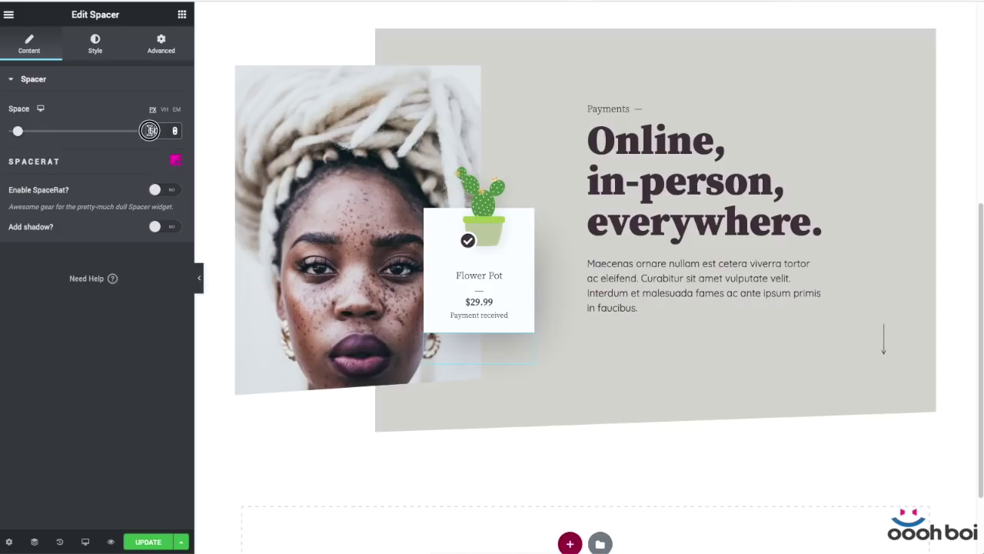
drag(153, 131, 146, 133)
text(20)
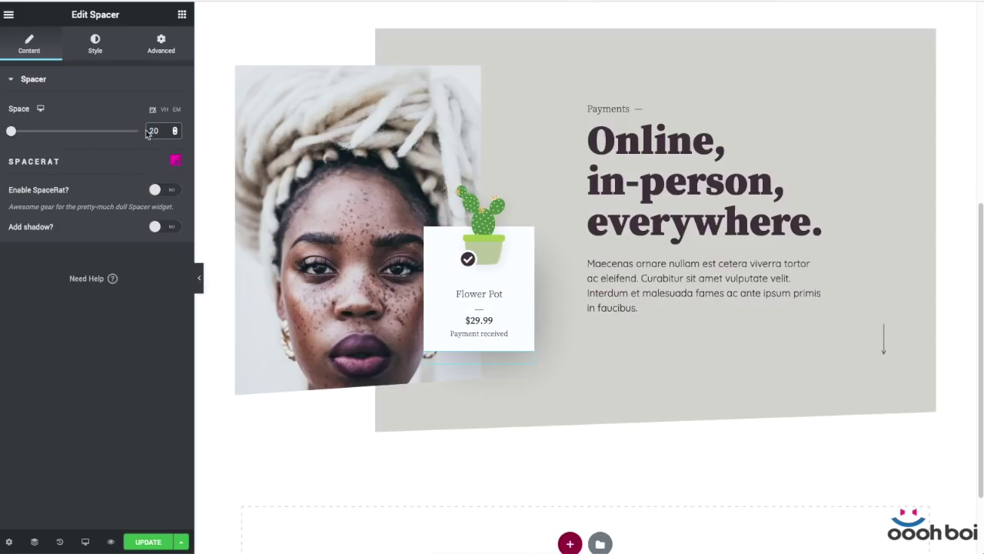
click(160, 52)
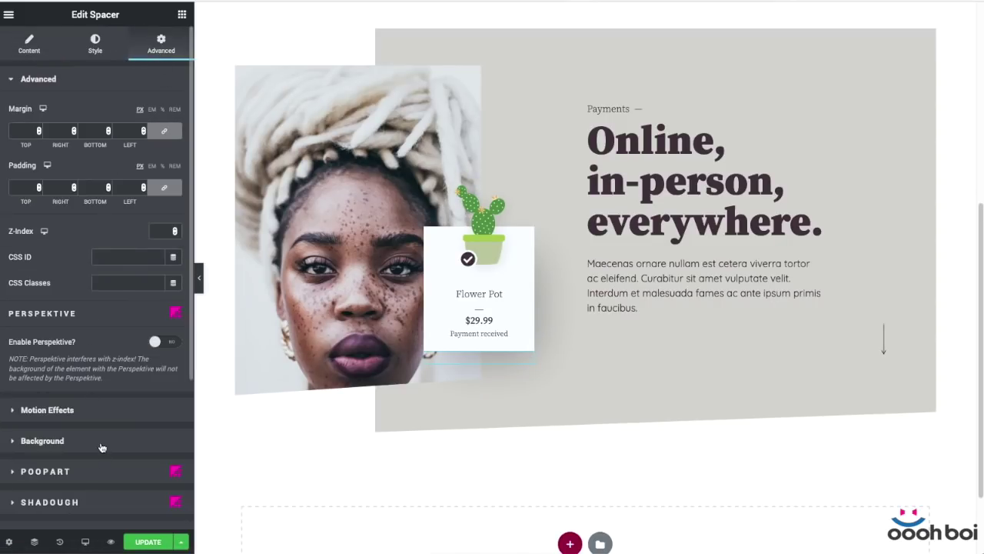
click(102, 444)
click(156, 197)
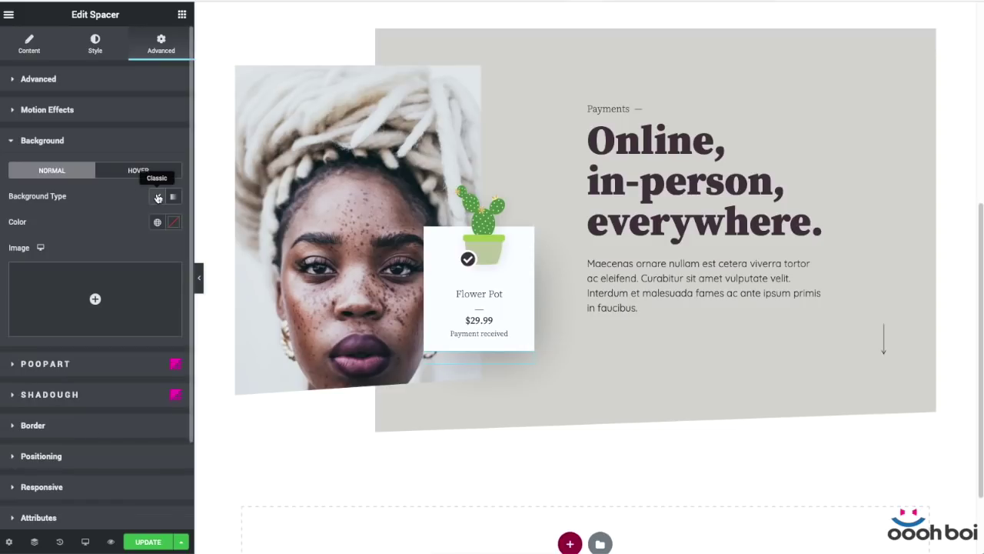
click(157, 221)
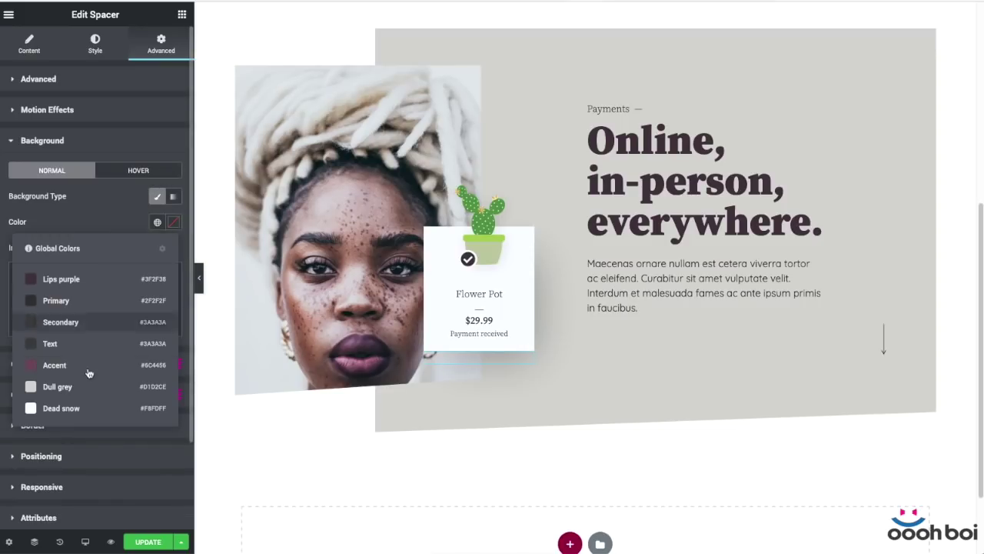
click(71, 412)
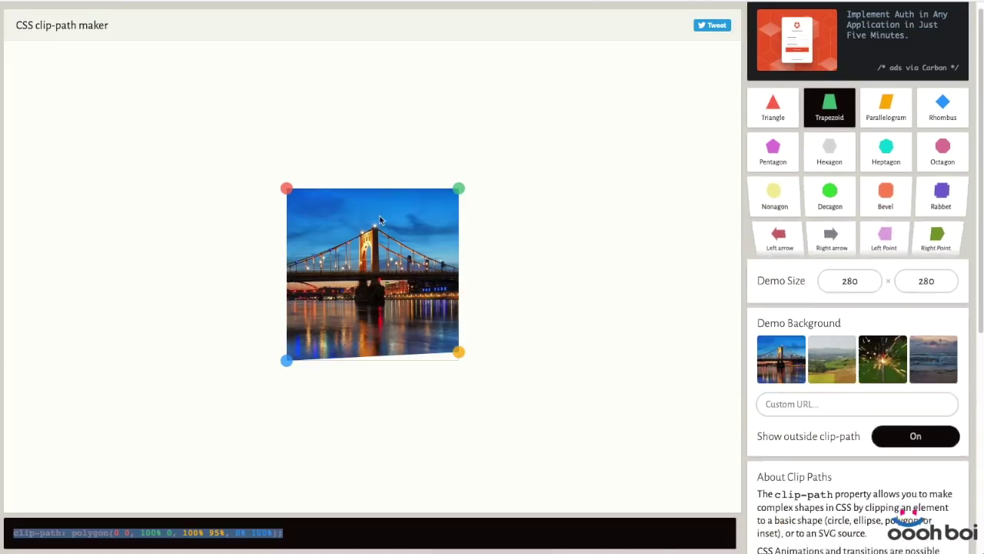
- Drag Clippy's Triangle points into polygon(100% 0, 0 0, 100% 100%) and copy the CSS
click(778, 111)
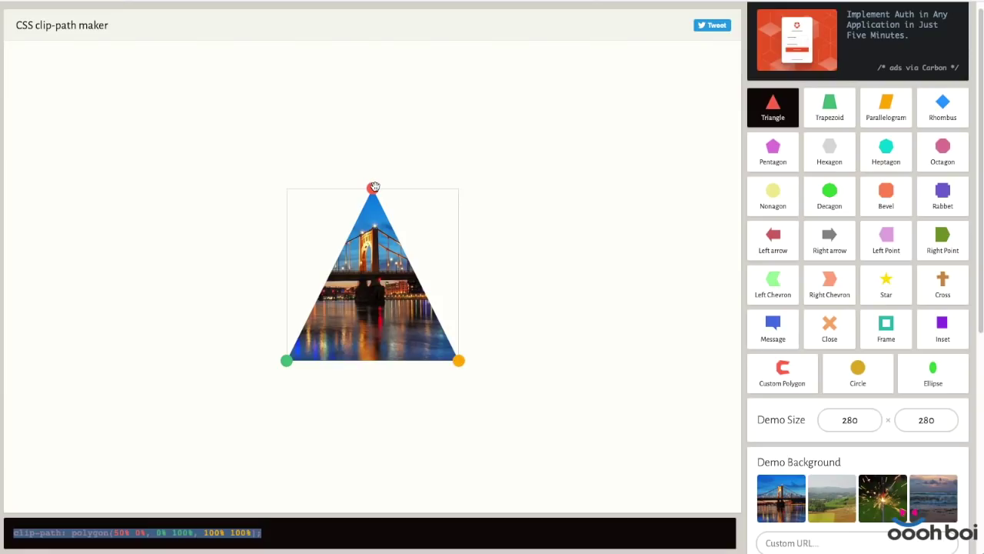
drag(373, 188, 485, 169)
drag(286, 359, 198, 175)
right_click(216, 533)
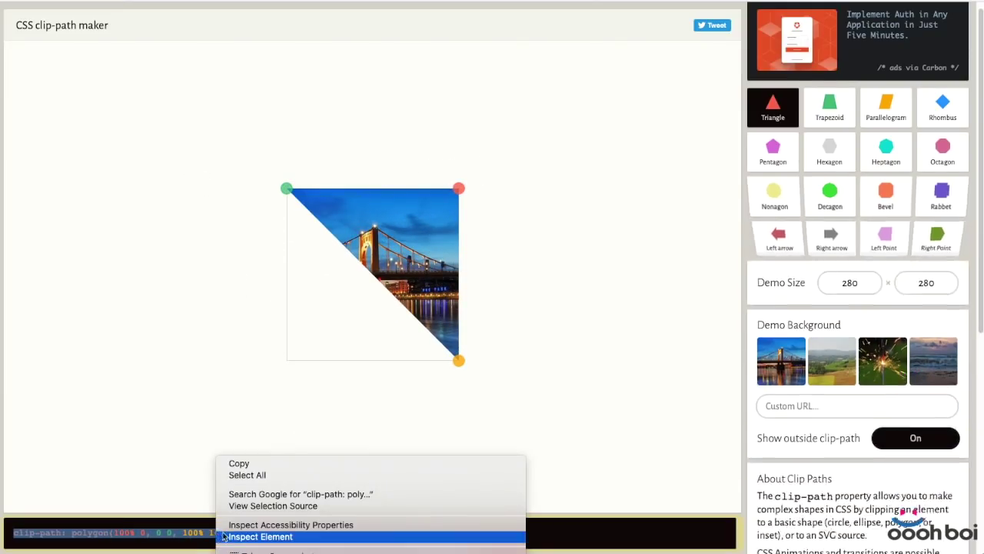
click(274, 465)
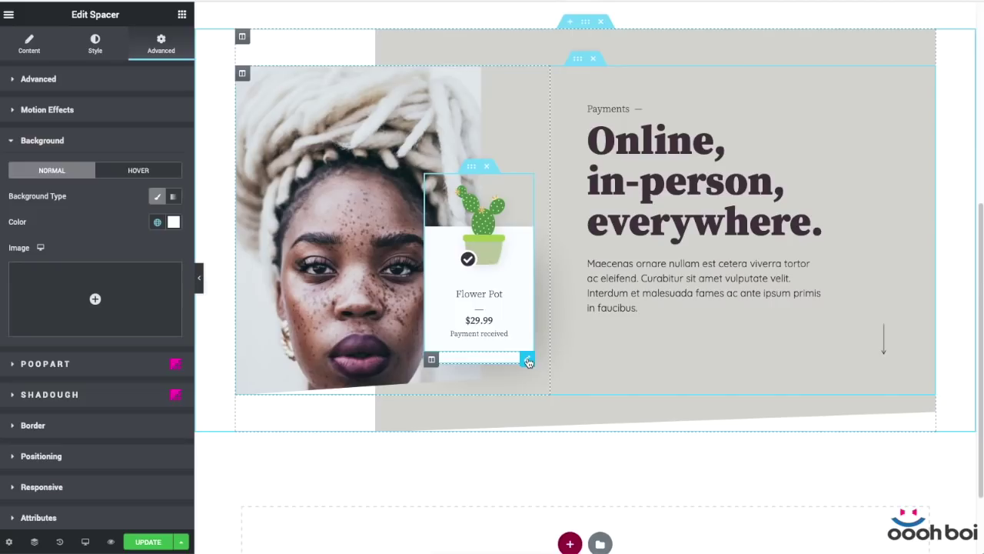
- Enable the spacer's SpaceRat extras and paste clip-path: polygon(100% 0, 0 0, 100% 100%) into Clip path
click(29, 45)
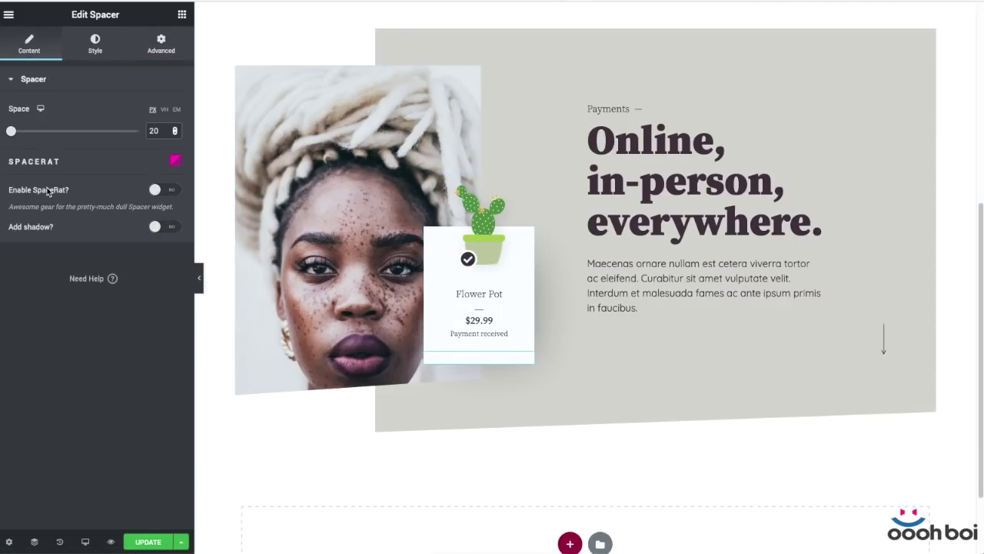
click(169, 190)
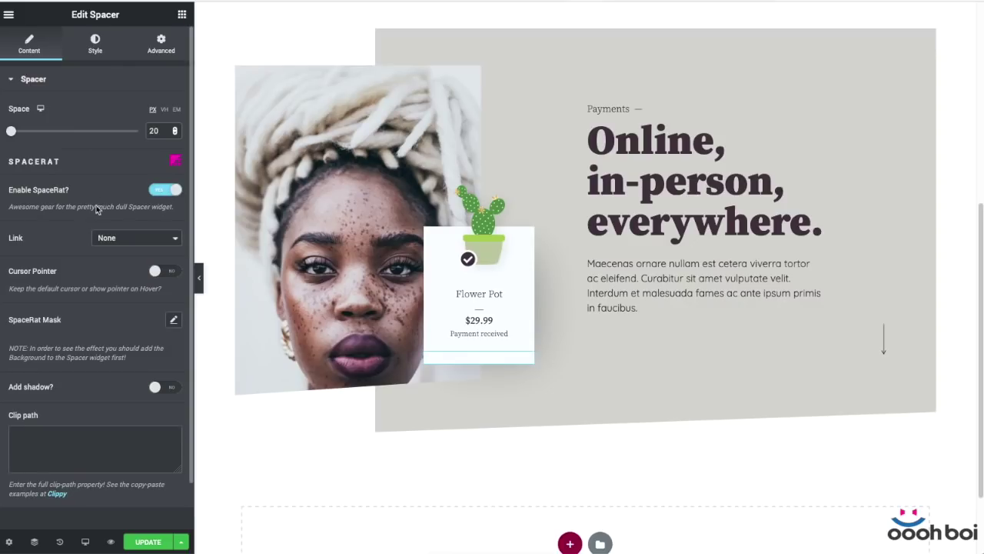
click(115, 450)
key(ctrl+v)
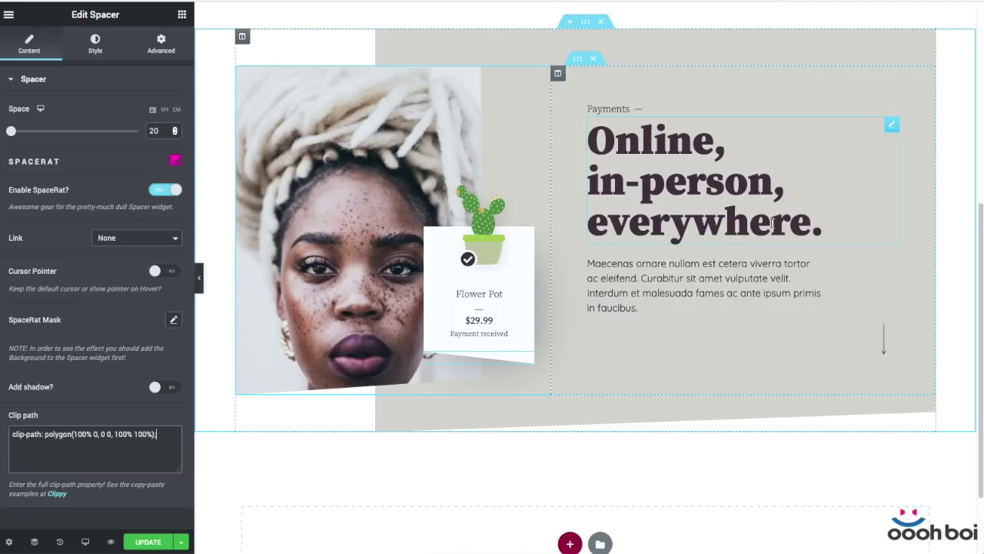
scroll(772, 223, up, 1)
scroll(771, 223, up, 1)
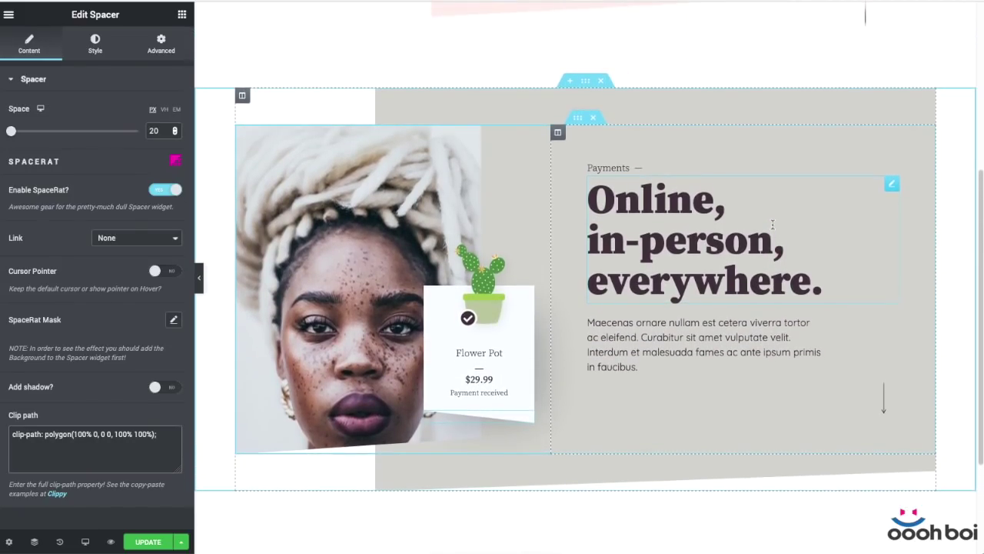
scroll(773, 224, down, 2)
scroll(772, 224, down, 3)
- Save the page with Ctrl+S
key(ctrl+s)
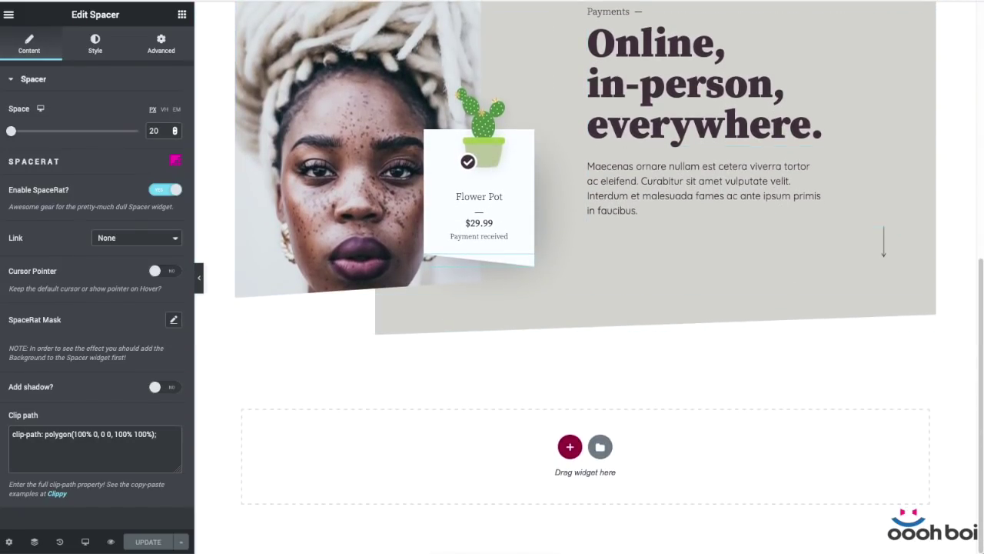
scroll(548, 219, up, 10)
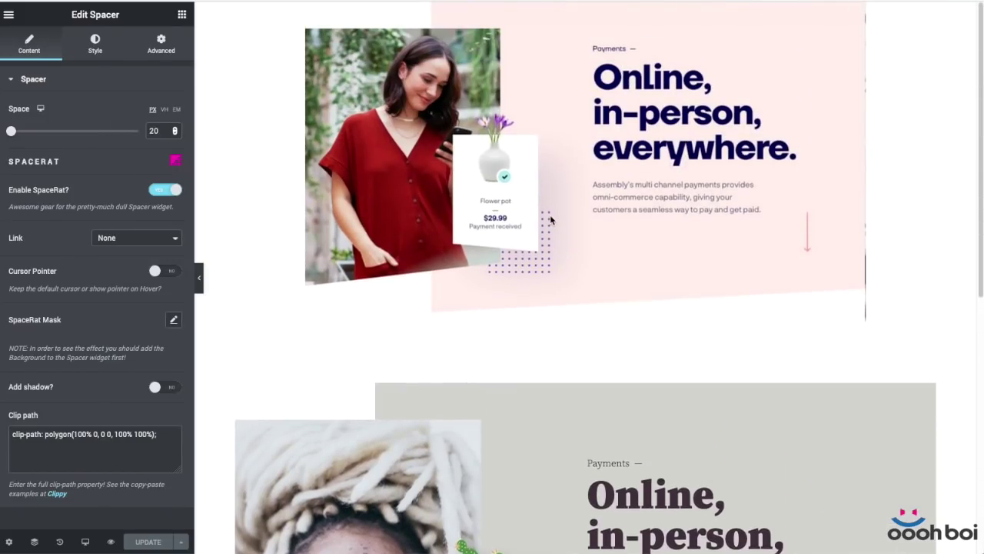
scroll(487, 165, down, 10)
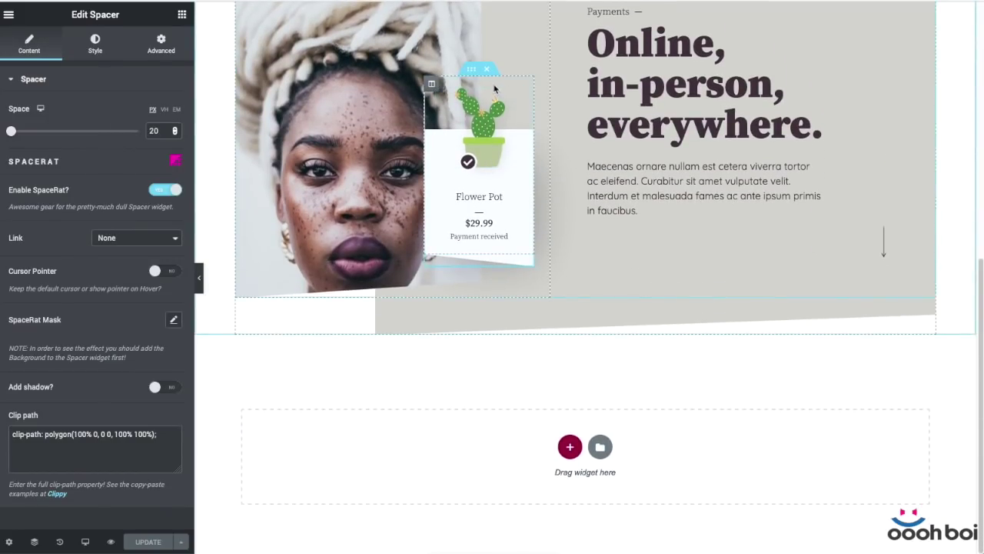
- Give the Flower Pot card's inner section a classic background overlay using the waves image
mouse_move(471, 74)
click(472, 71)
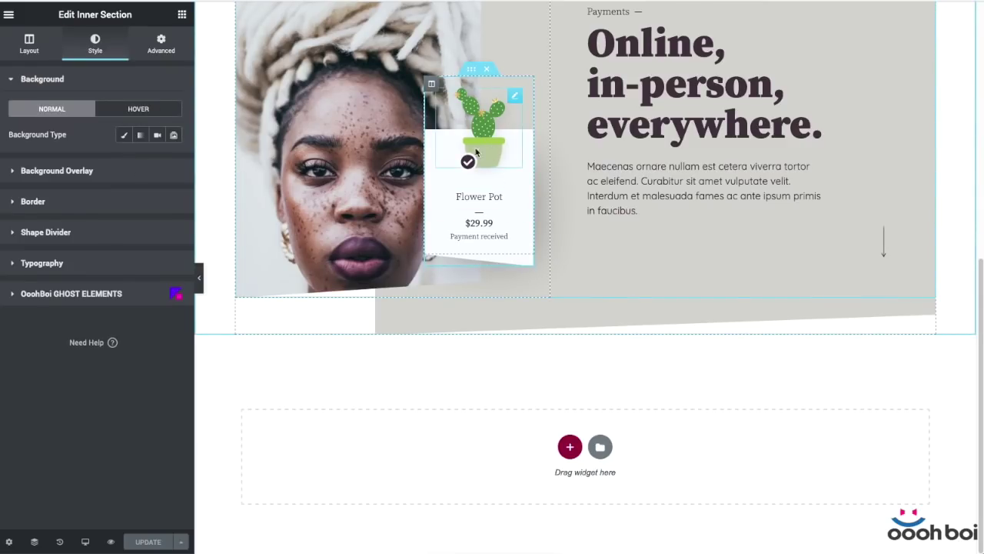
click(103, 171)
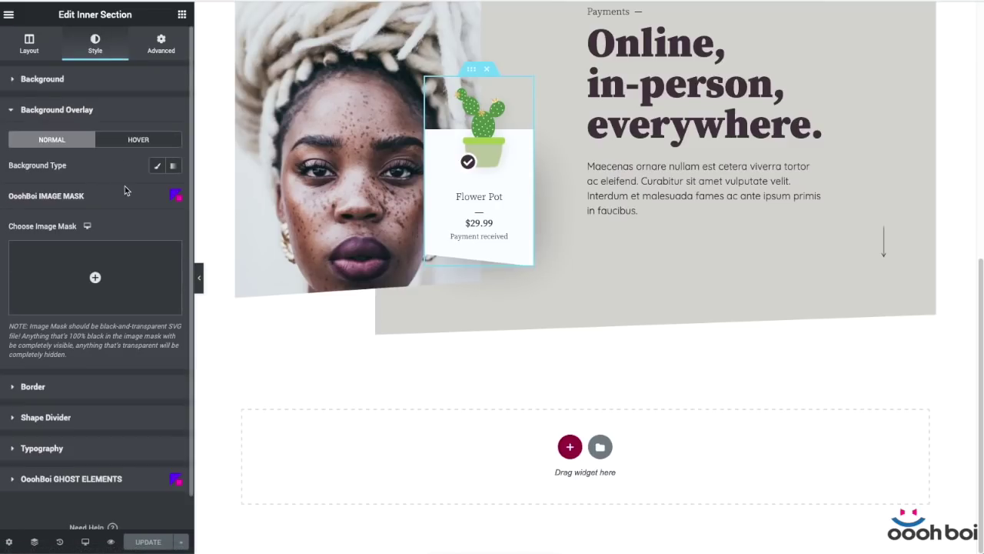
click(157, 165)
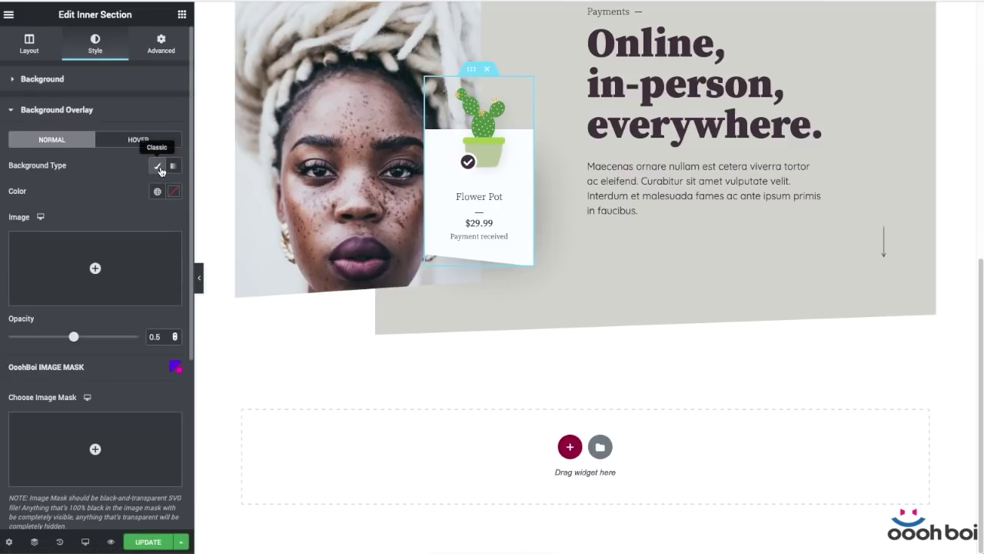
click(148, 244)
scroll(271, 301, down, 5)
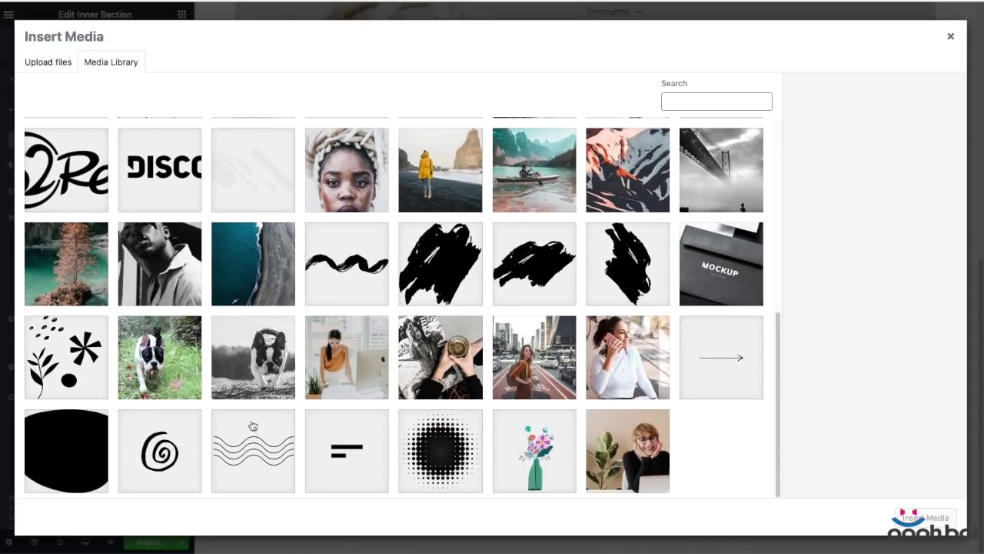
click(253, 425)
click(925, 517)
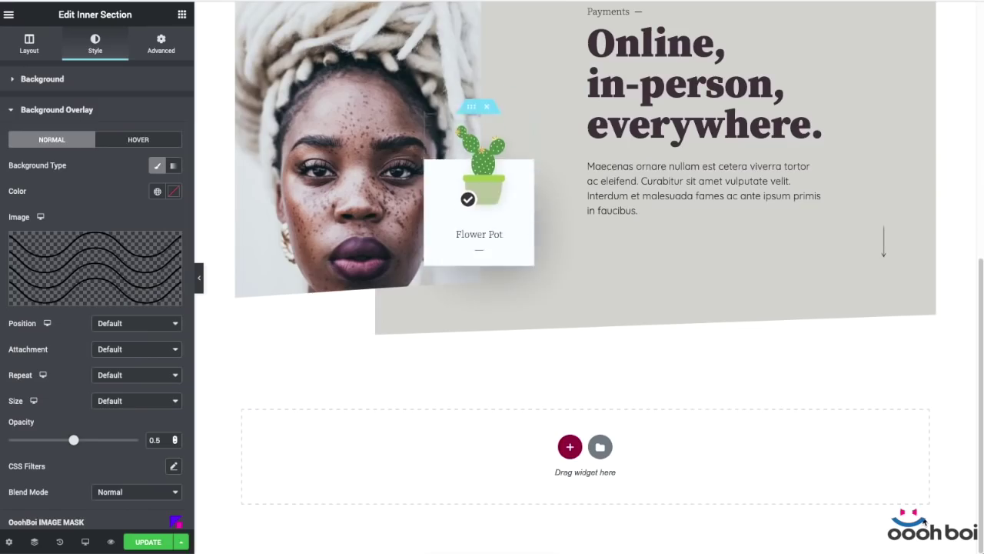
- Set the waves overlay to Top Left position, Repeat-y and Contain size
click(136, 323)
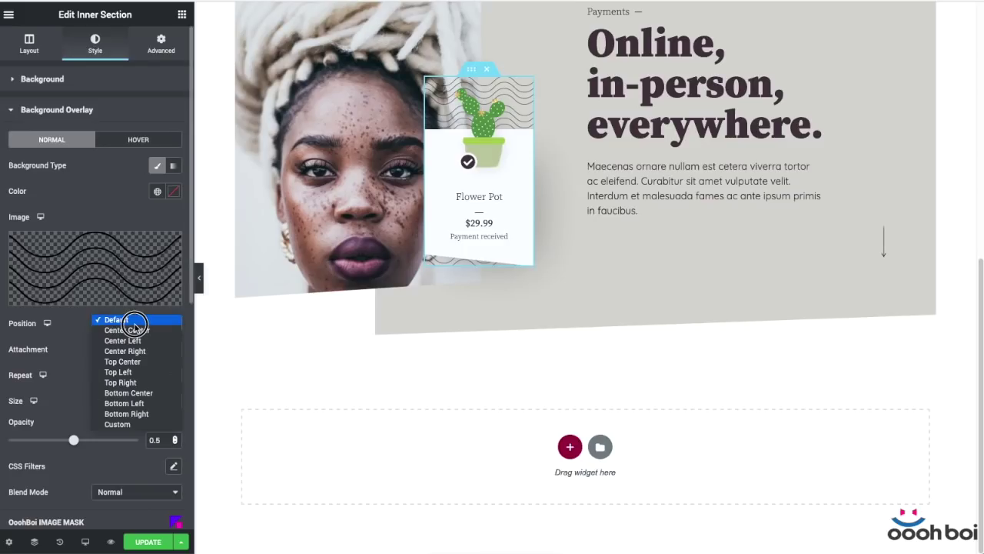
click(123, 371)
click(129, 375)
click(123, 413)
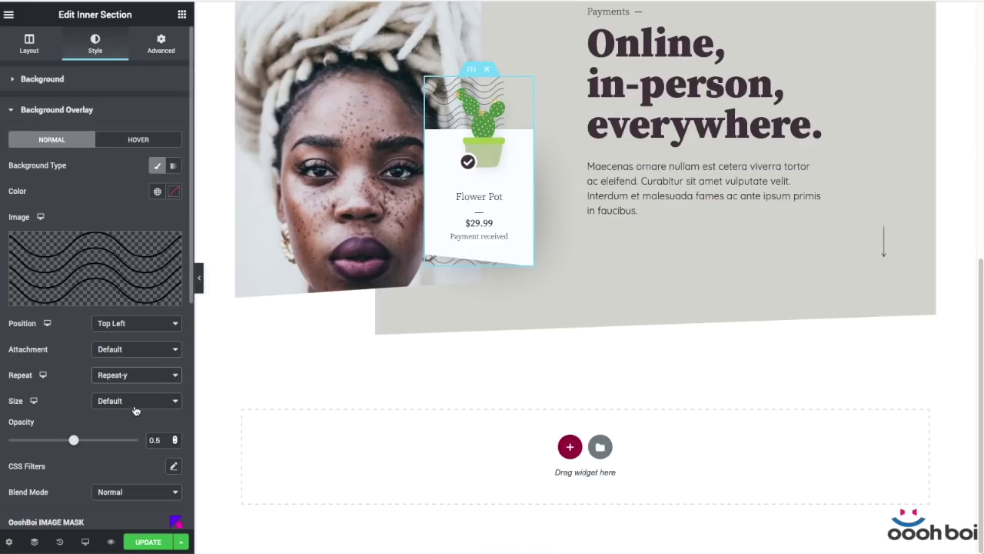
click(131, 401)
click(127, 428)
scroll(121, 409, down, 1)
scroll(120, 409, down, 4)
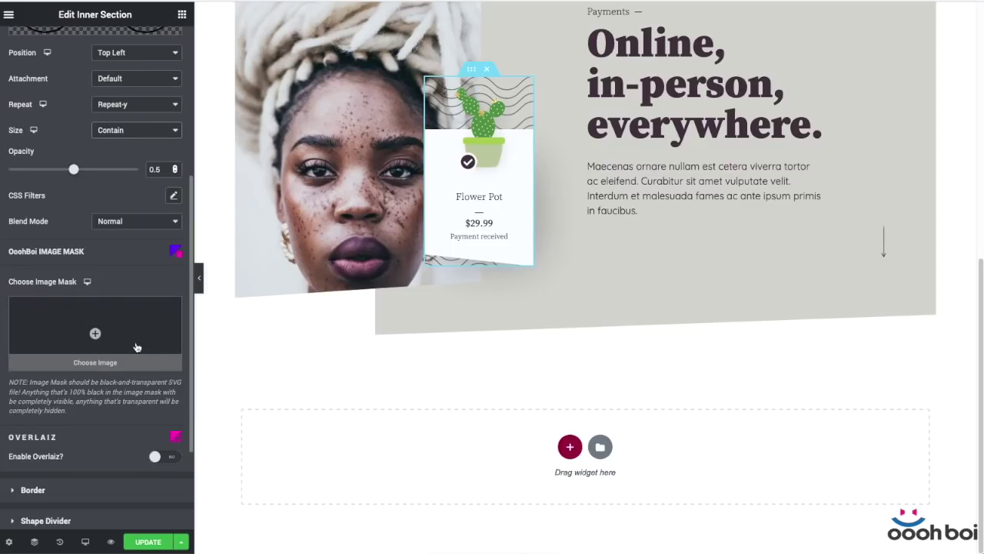
scroll(142, 344, down, 2)
- Enable Overlaiz and set the wave overlay height to 160 px with Position-X 14
click(162, 318)
scroll(158, 321, down, 1)
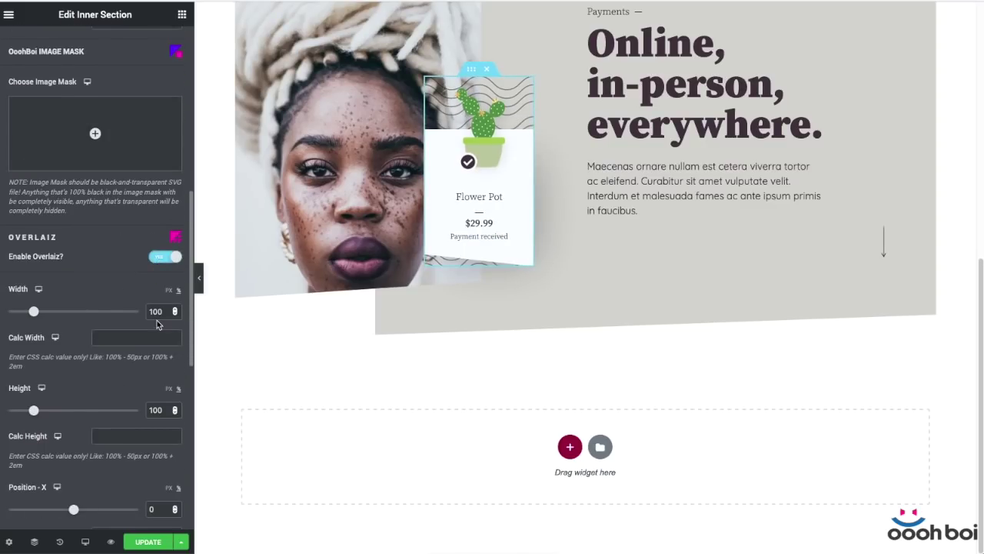
scroll(144, 324, down, 1)
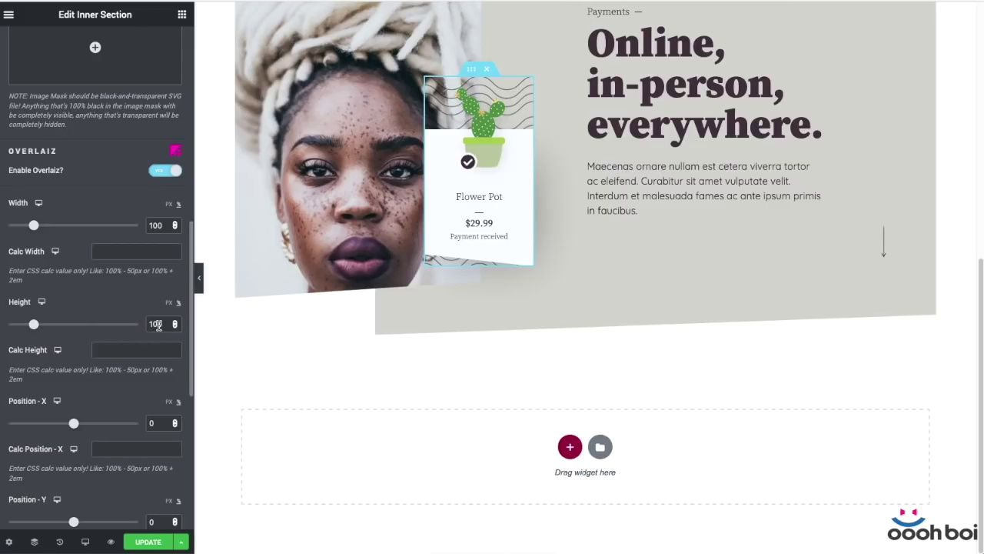
click(154, 325)
key(Delete)
text(6)
scroll(135, 362, down, 1)
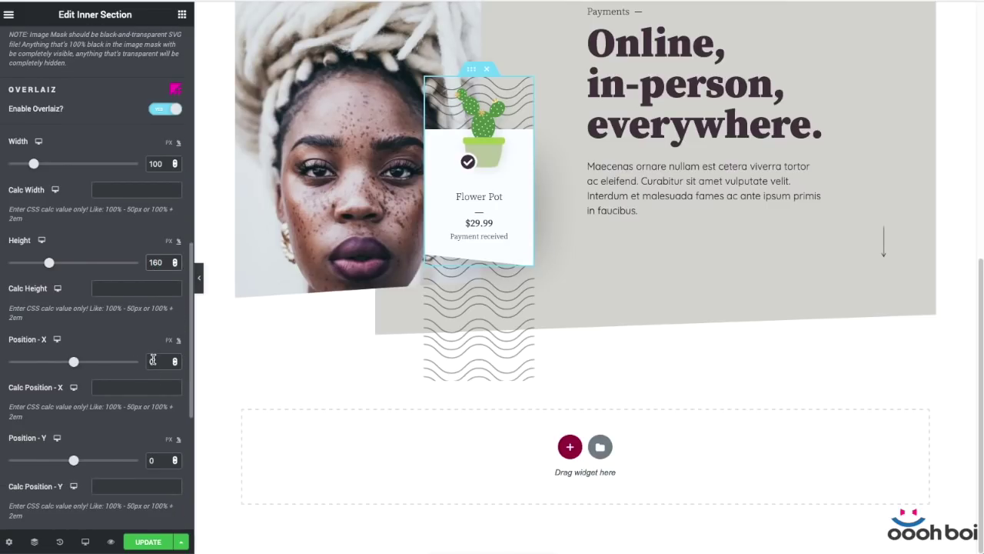
double_click(153, 361)
text(24)
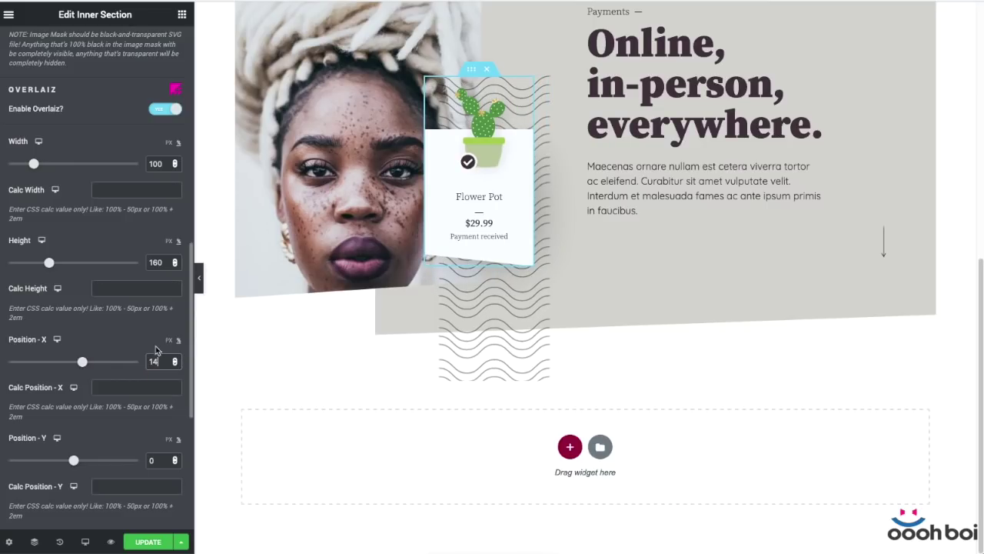
scroll(168, 252, down, 1)
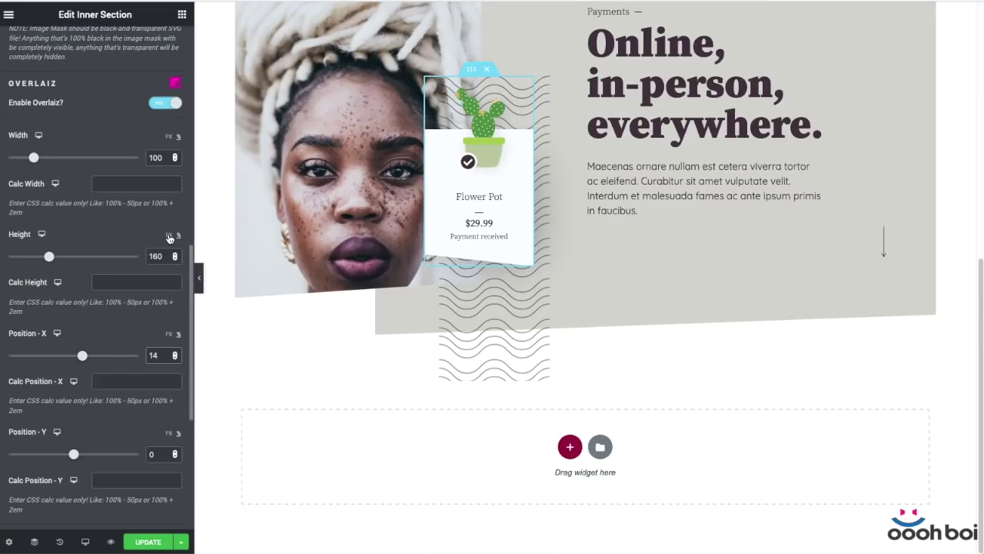
click(175, 260)
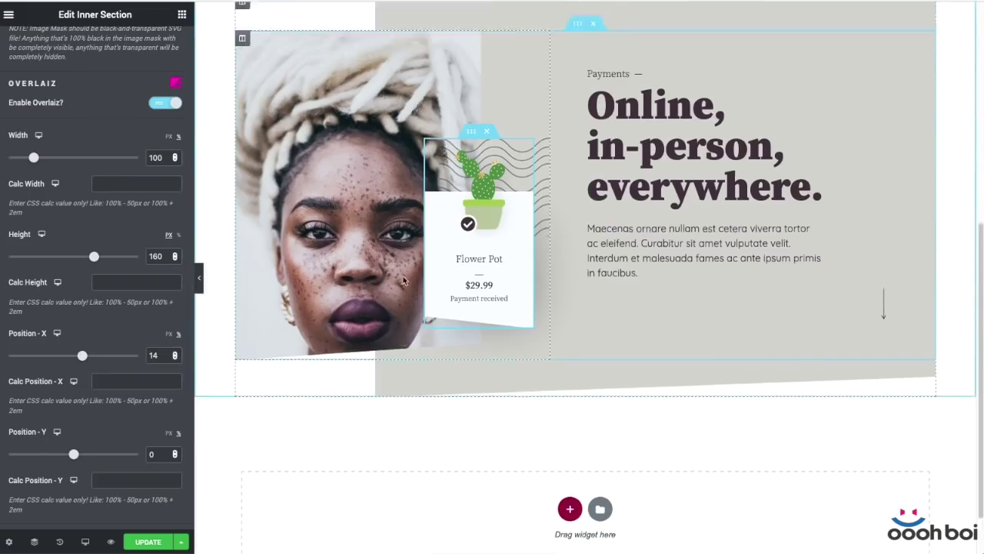
- Set the overlay's Position-Y to 64 and Z-Index to -1 so it sits behind the card
scroll(512, 270, up, 5)
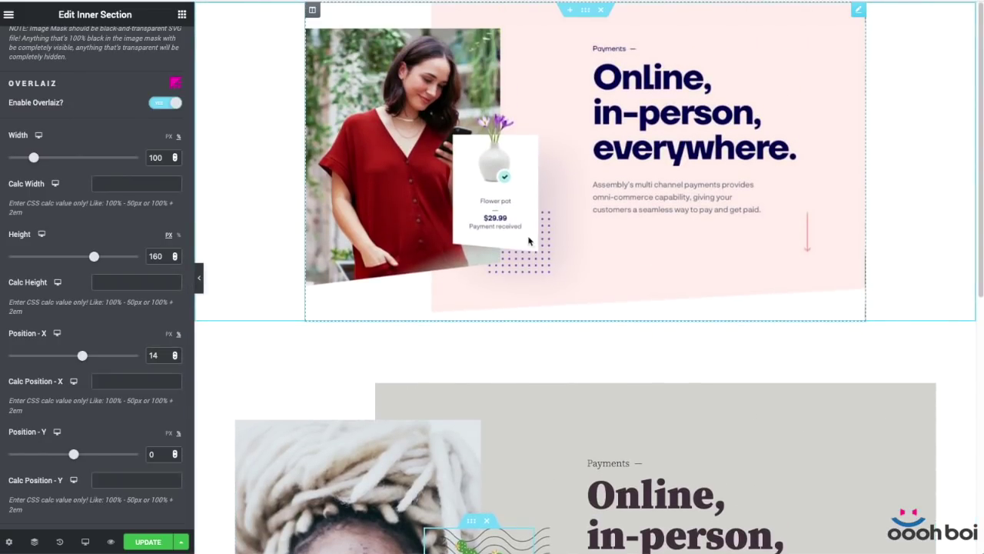
scroll(528, 240, down, 3)
scroll(164, 323, down, 2)
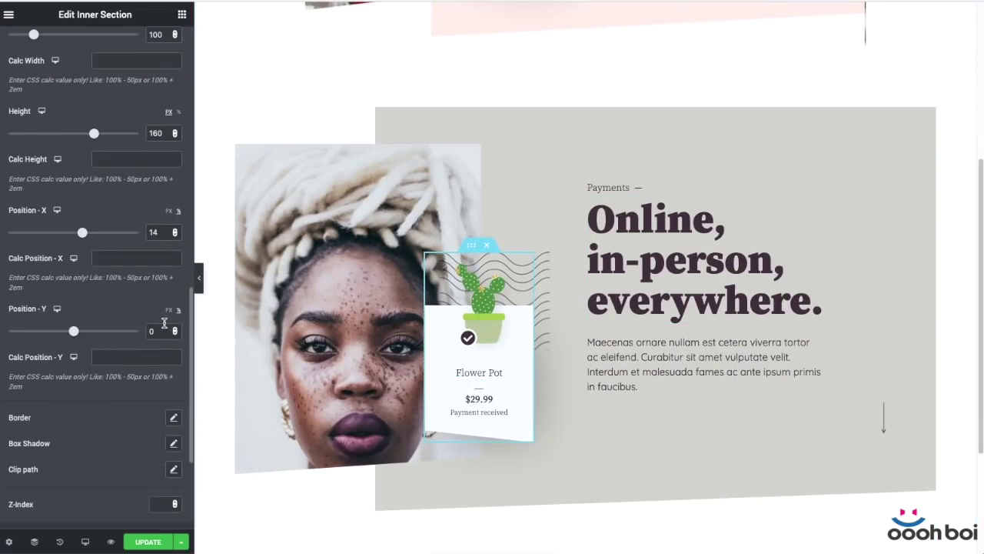
double_click(162, 329)
text(64)
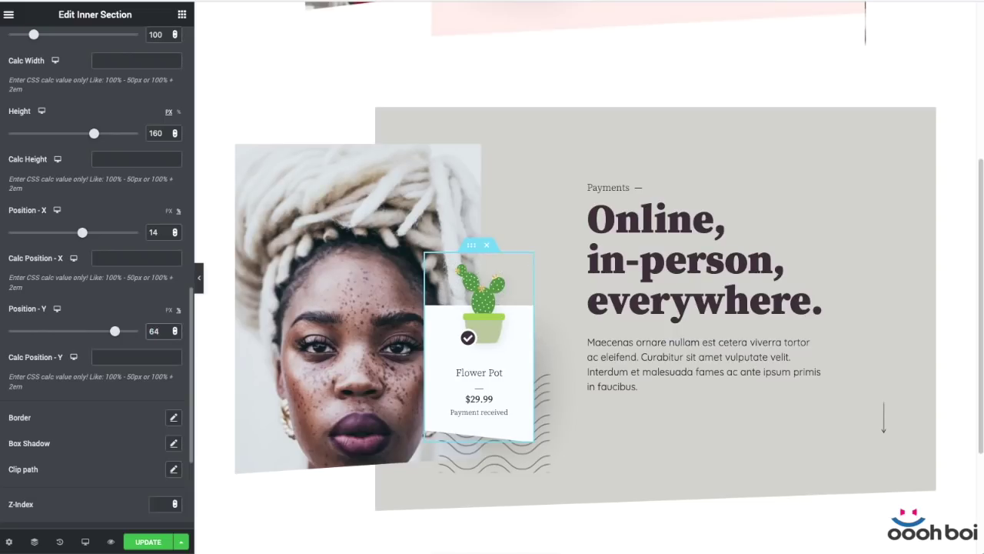
scroll(213, 395, down, 3)
scroll(111, 454, down, 1)
scroll(111, 454, down, 1)
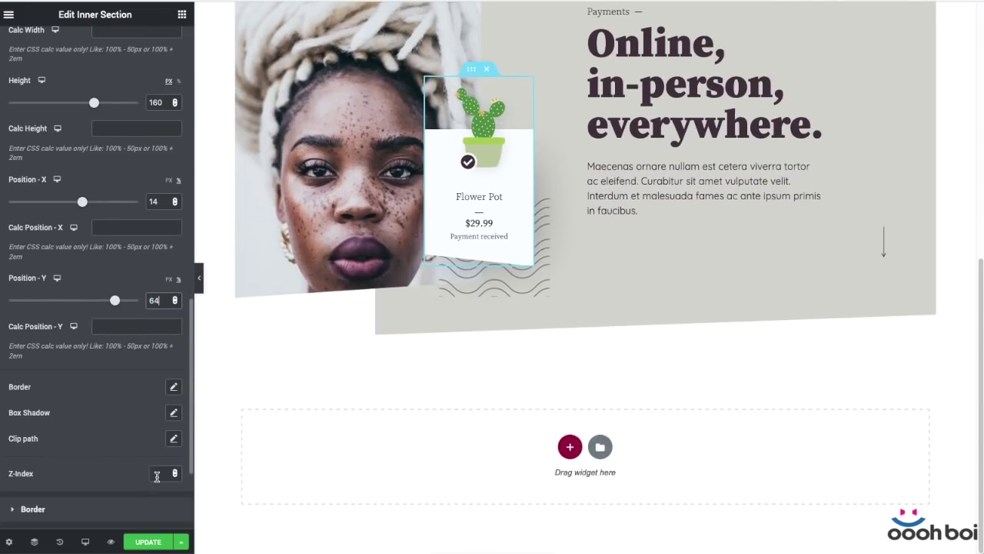
click(161, 472)
text(-1)
scroll(609, 297, up, 2)
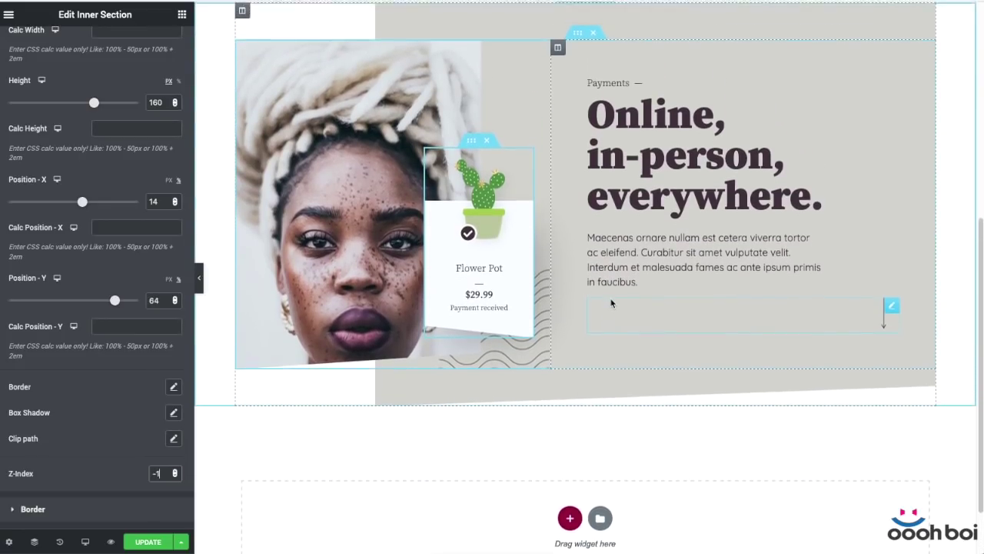
scroll(611, 302, up, 1)
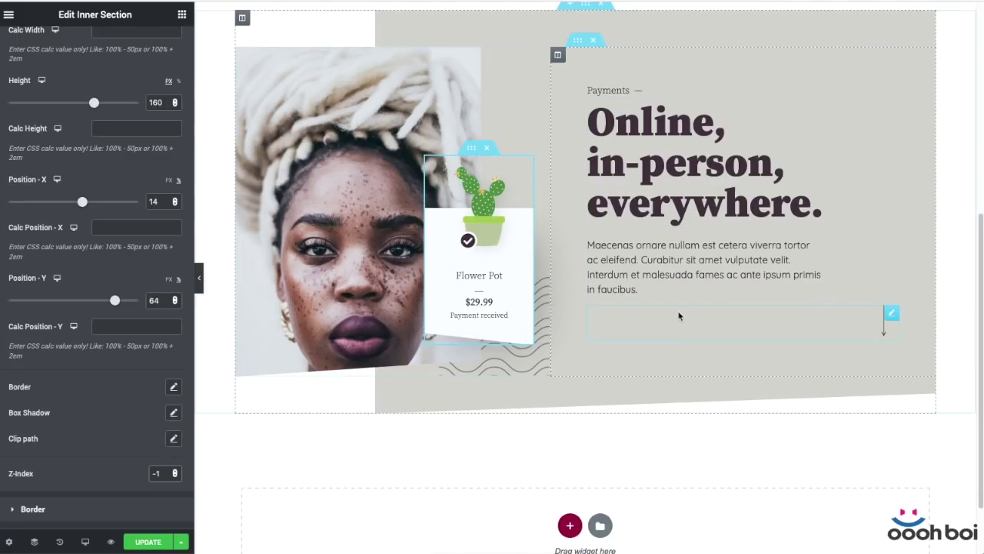
scroll(679, 312, up, 2)
scroll(680, 307, up, 3)
scroll(680, 308, down, 3)
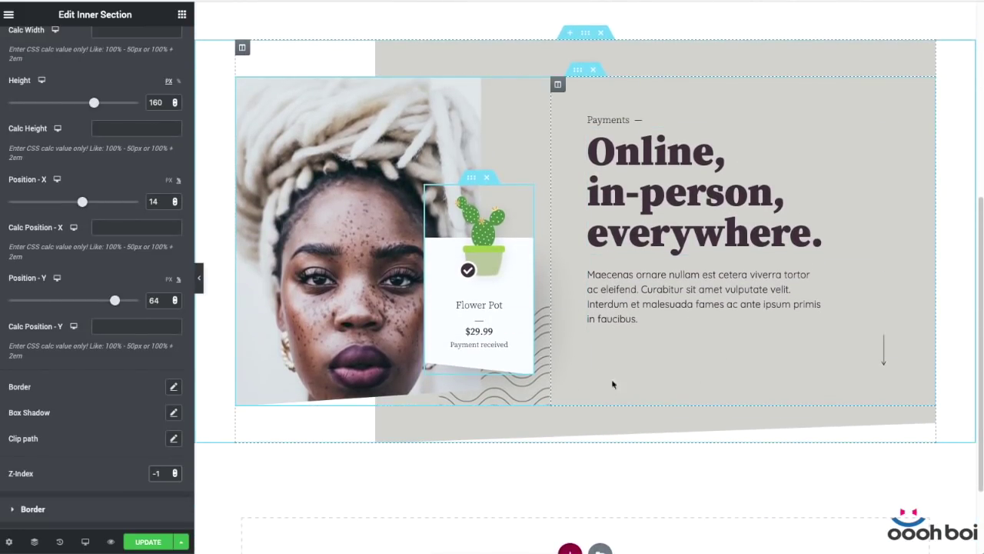
scroll(643, 372, down, 1)
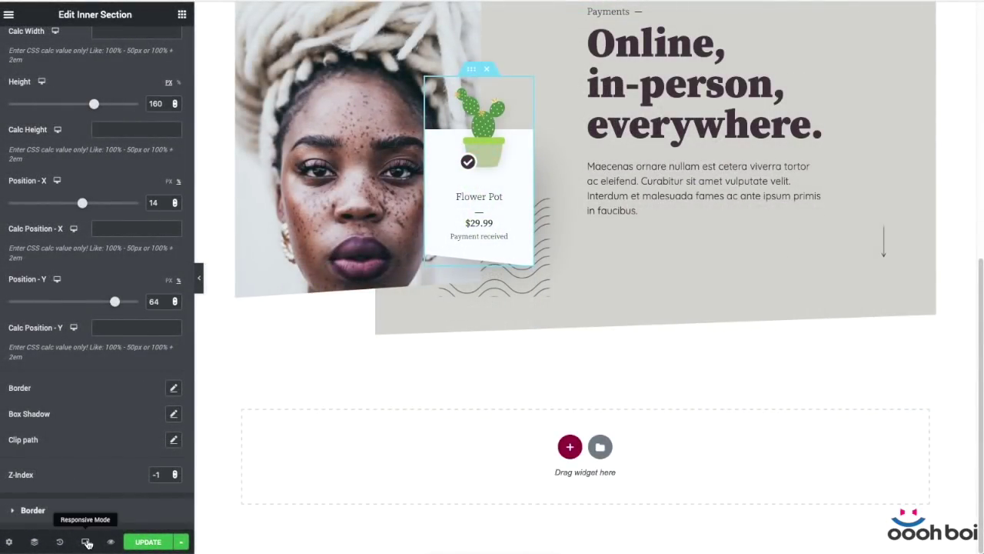
- In Tablet view, set the 'Online, in-person, everywhere.' headline to font size 40 and line height 40
click(86, 542)
click(85, 485)
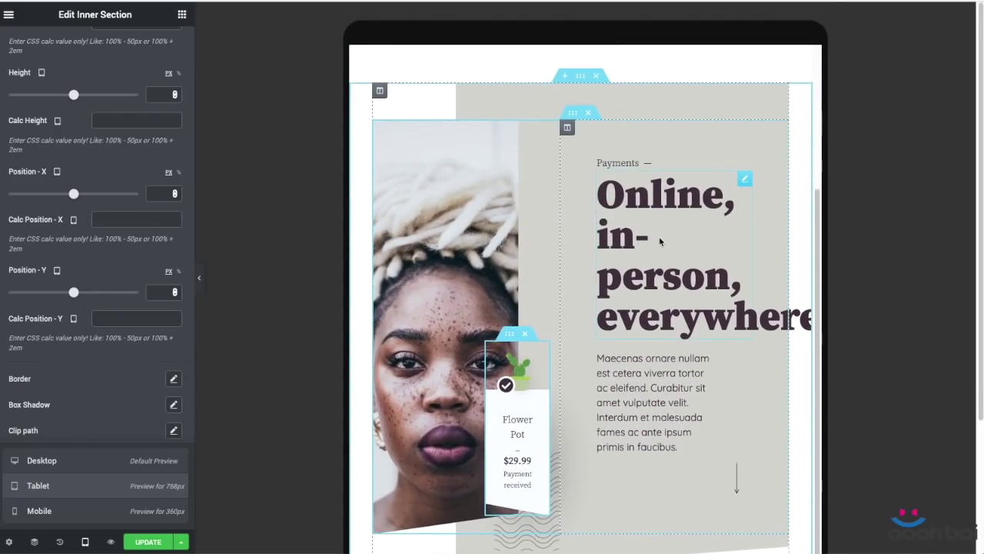
click(659, 238)
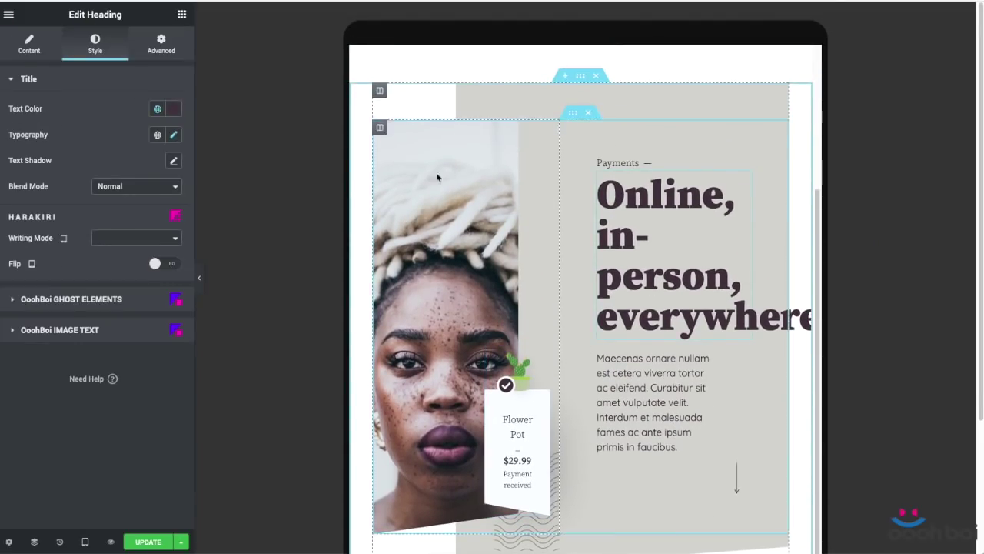
click(175, 136)
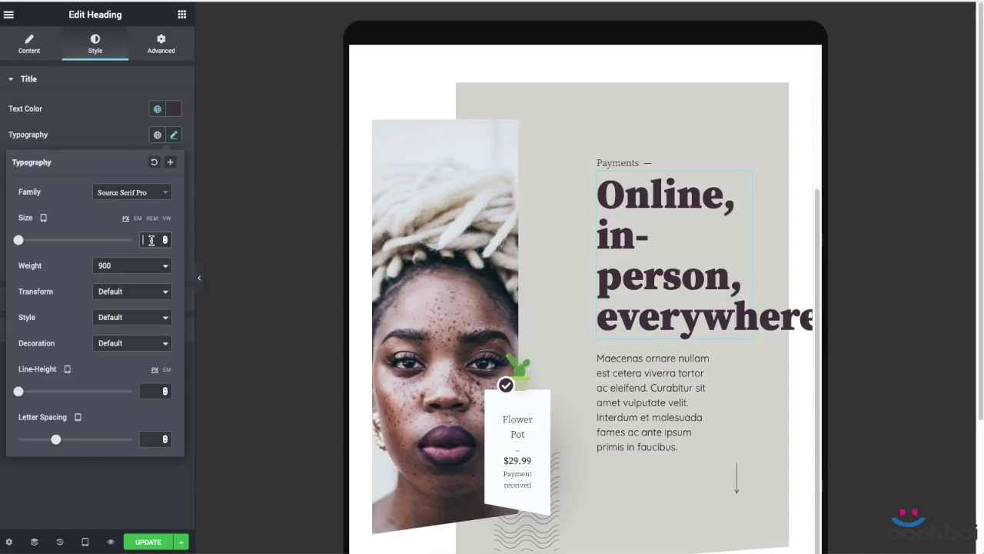
click(152, 240)
text(40)
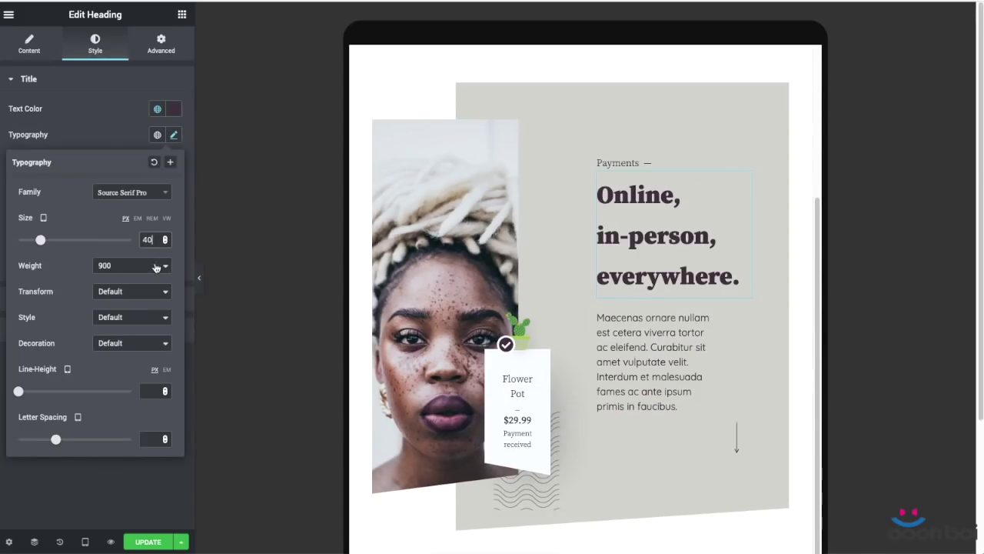
click(152, 391)
text(40)
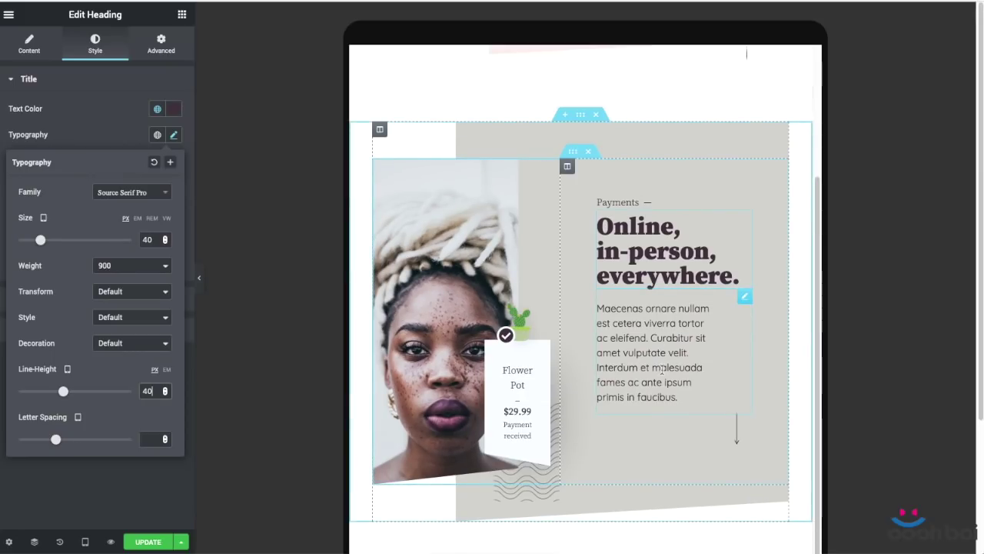
click(380, 167)
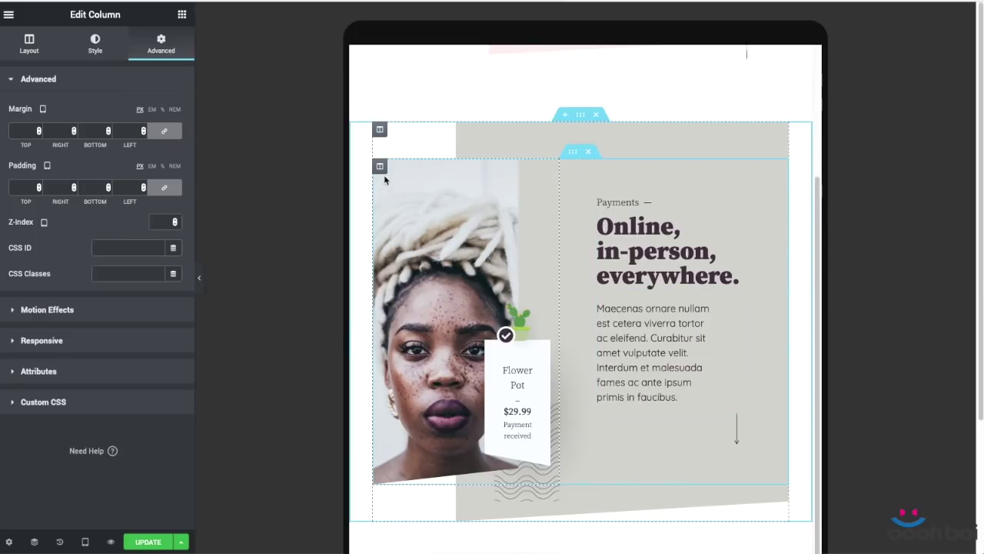
- Unlink the portrait column's padding and set 20 top, 50 left and 10 bottom
click(164, 187)
click(24, 187)
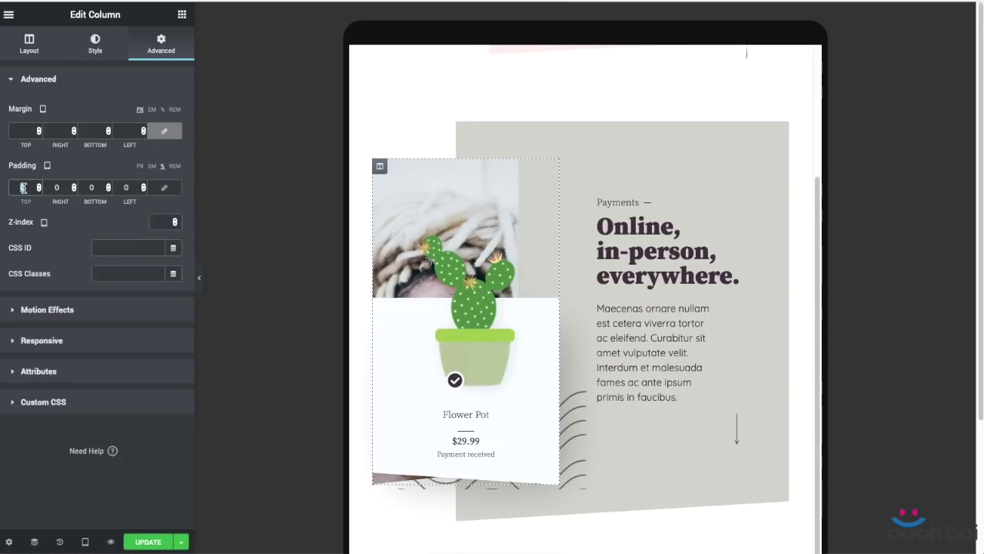
text(20)
text(50)
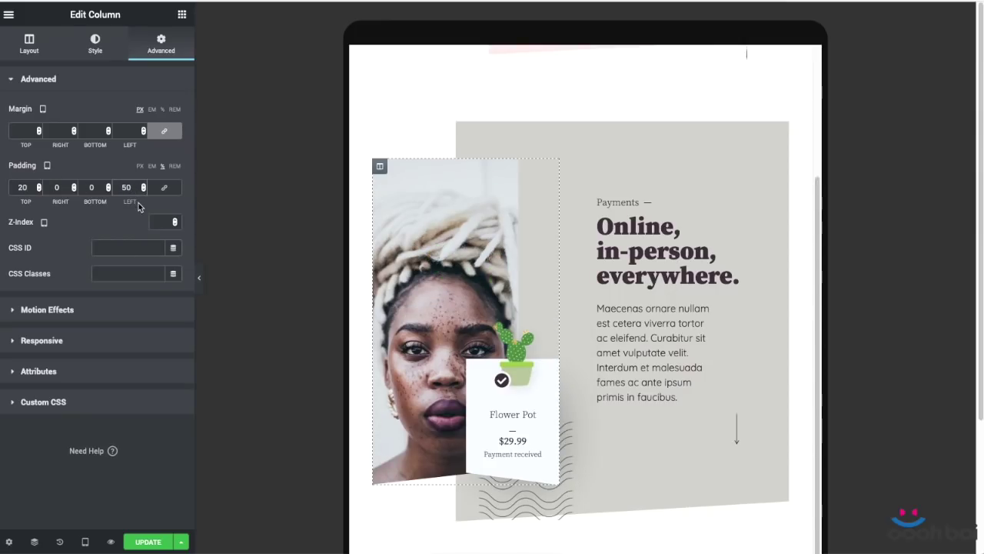
click(94, 187)
text(10)
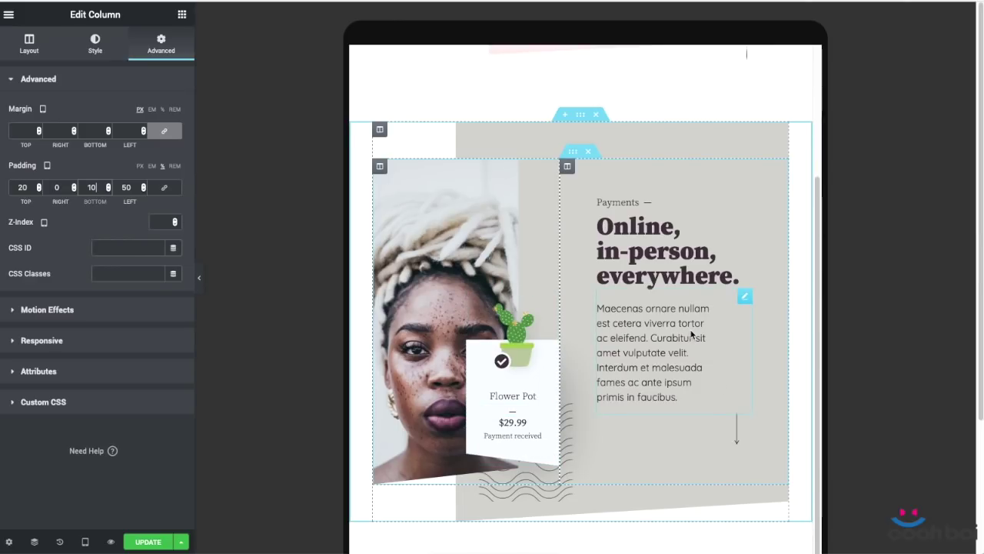
- Set the Maecenas paragraph's padding to 0 on all sides
scroll(690, 335, down, 1)
click(745, 277)
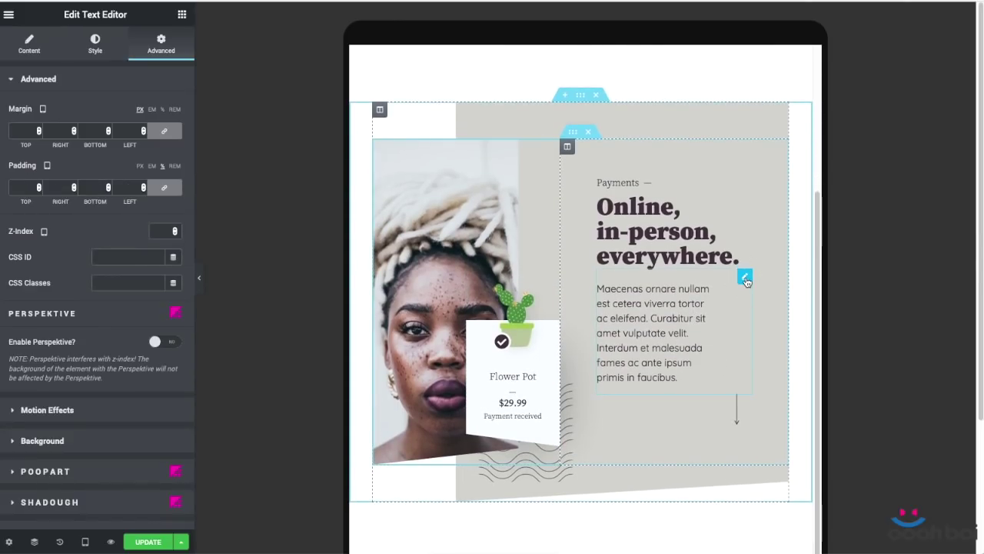
click(21, 186)
text(0)
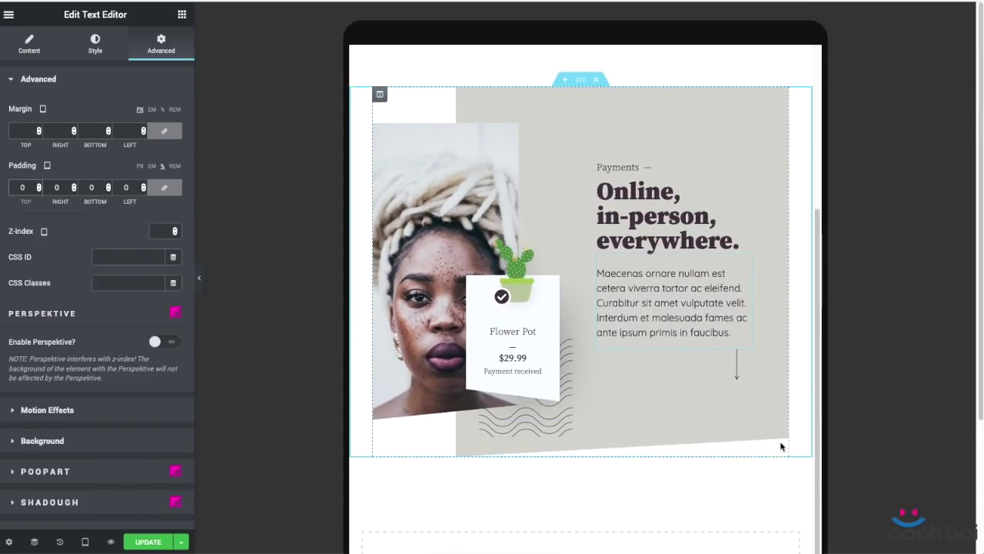
- Switch the preview to Mobile and set the hero section's padding to 0 on every side
click(83, 540)
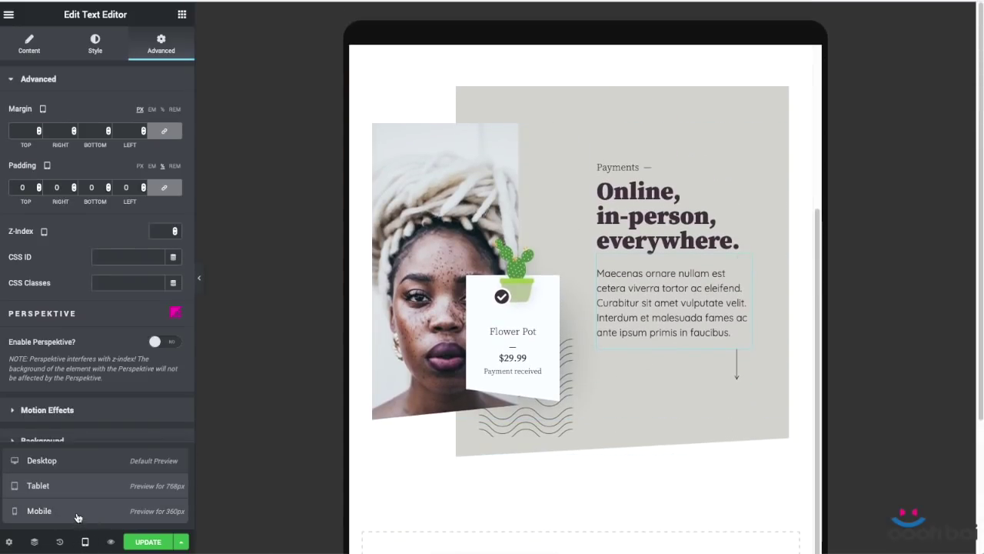
click(77, 512)
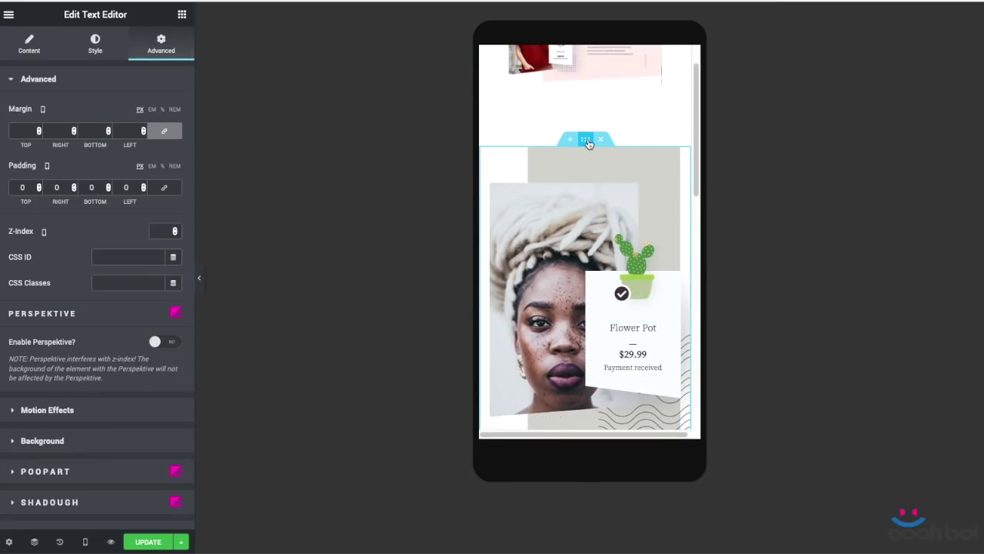
click(586, 141)
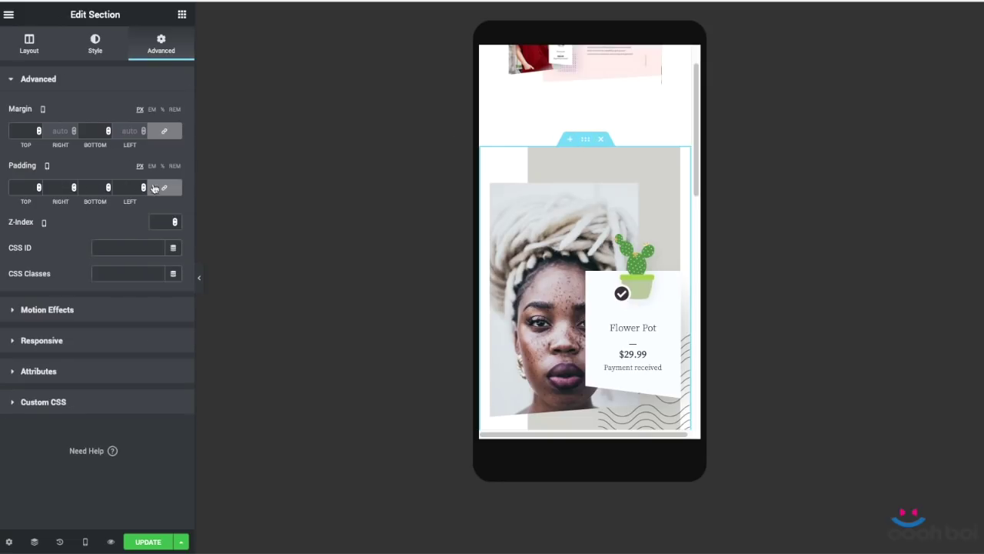
click(132, 186)
text(0)
scroll(610, 175, down, 1)
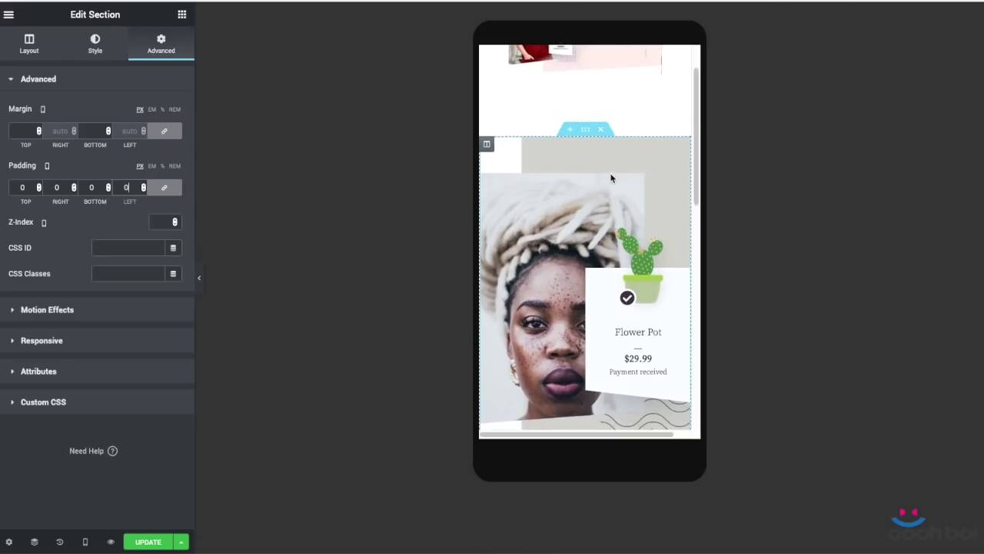
scroll(612, 179, down, 5)
scroll(614, 180, up, 6)
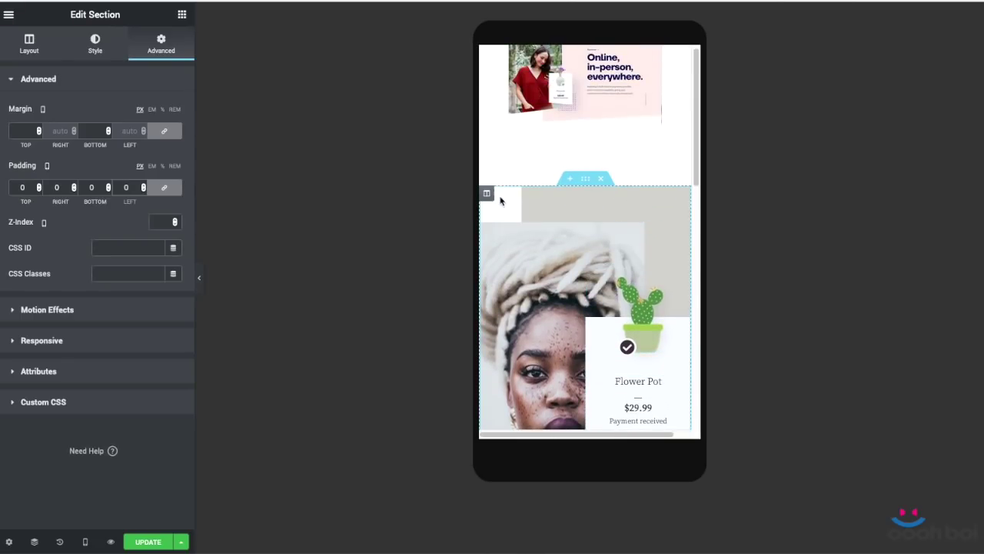
click(487, 194)
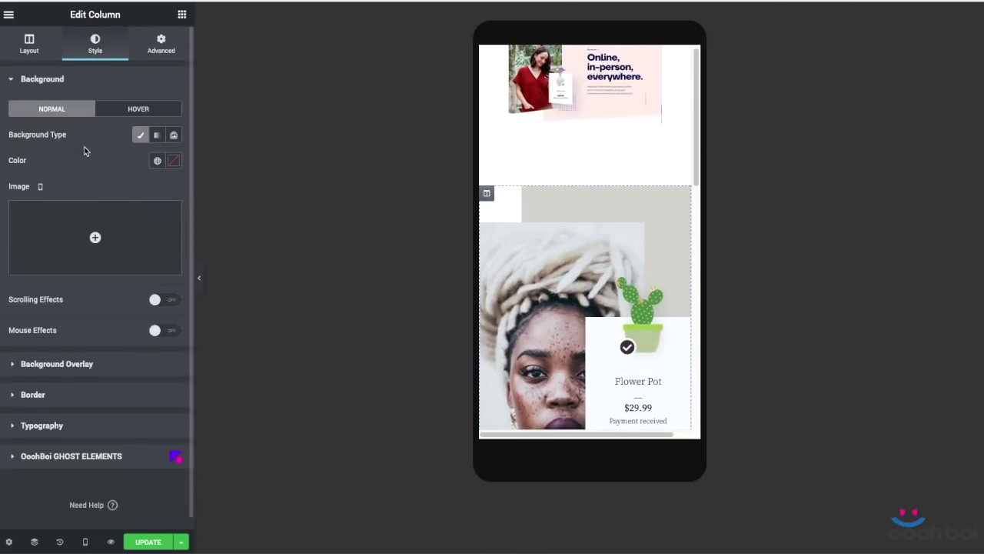
- Set the tan panel column's Background Overlay width to 100
click(103, 363)
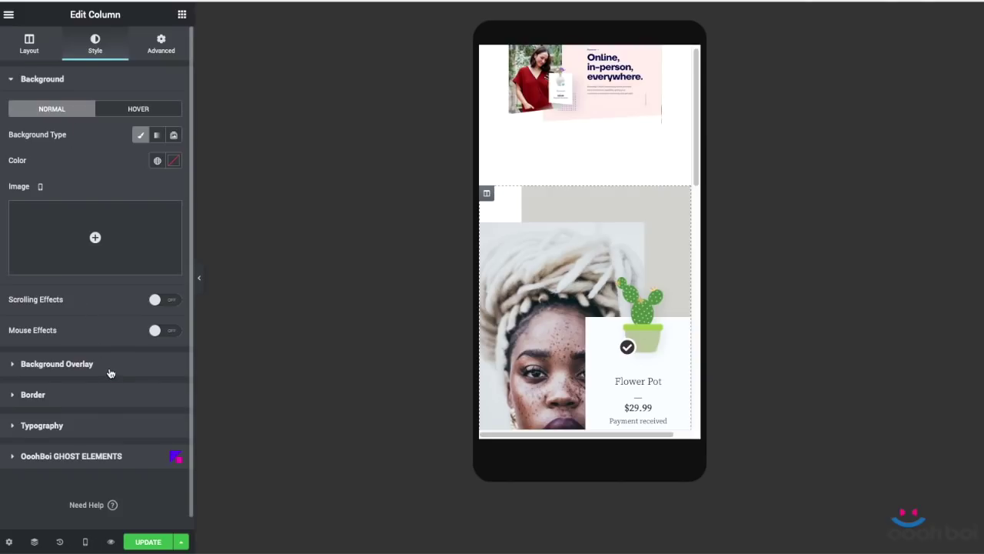
scroll(103, 360, down, 6)
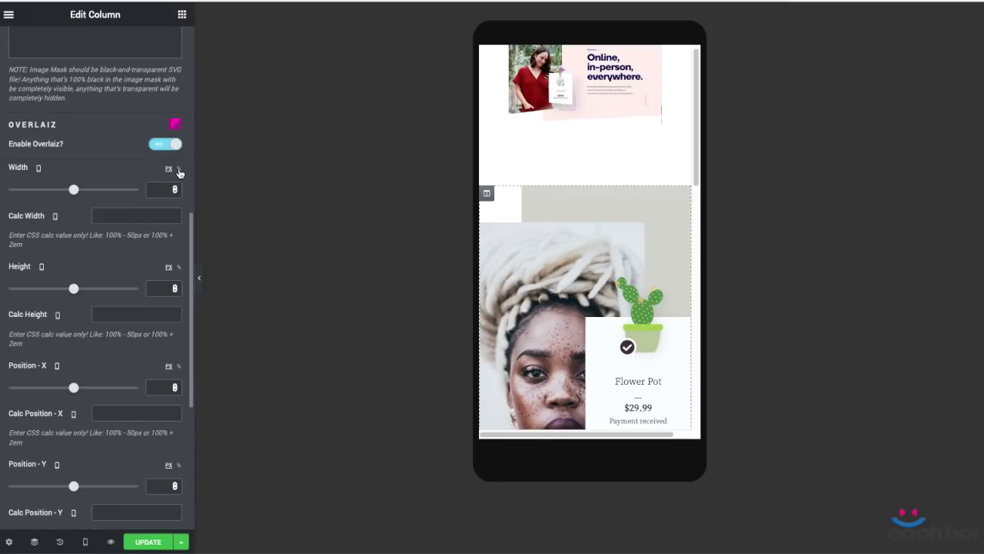
click(162, 190)
text(100)
- Set the overlay's Position-X to 0 so it spans the full column
scroll(162, 245, down, 2)
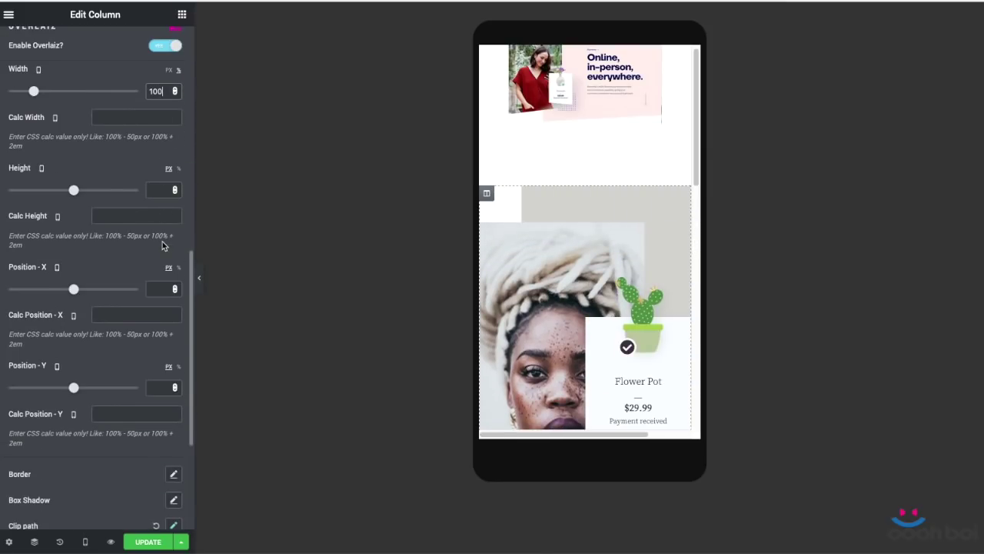
scroll(127, 277, down, 1)
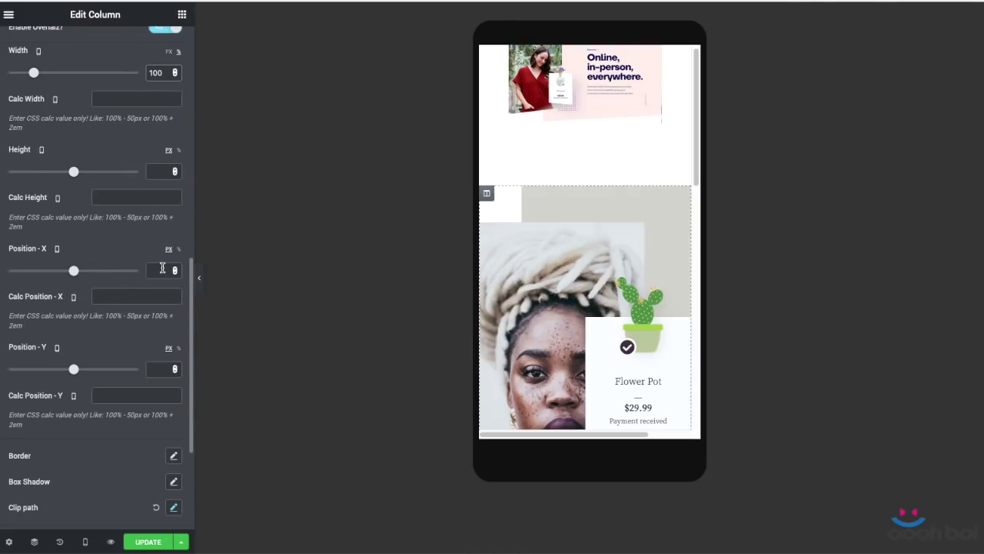
scroll(584, 269, down, 5)
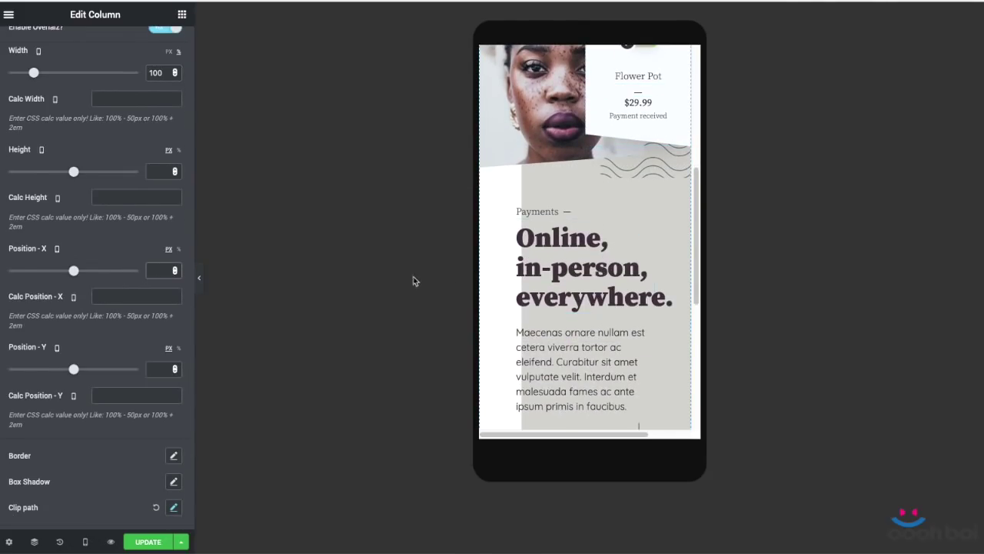
click(149, 271)
text(0)
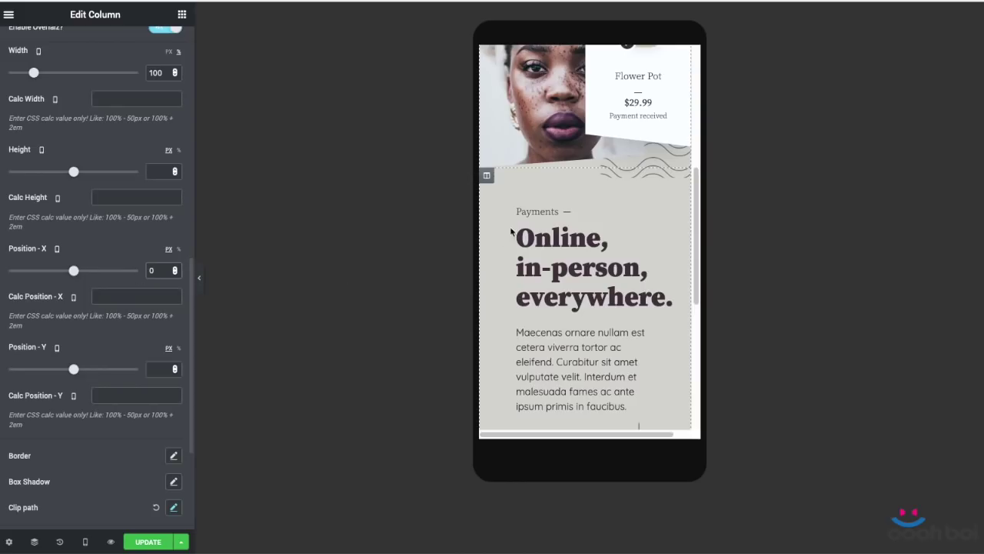
scroll(596, 224, up, 4)
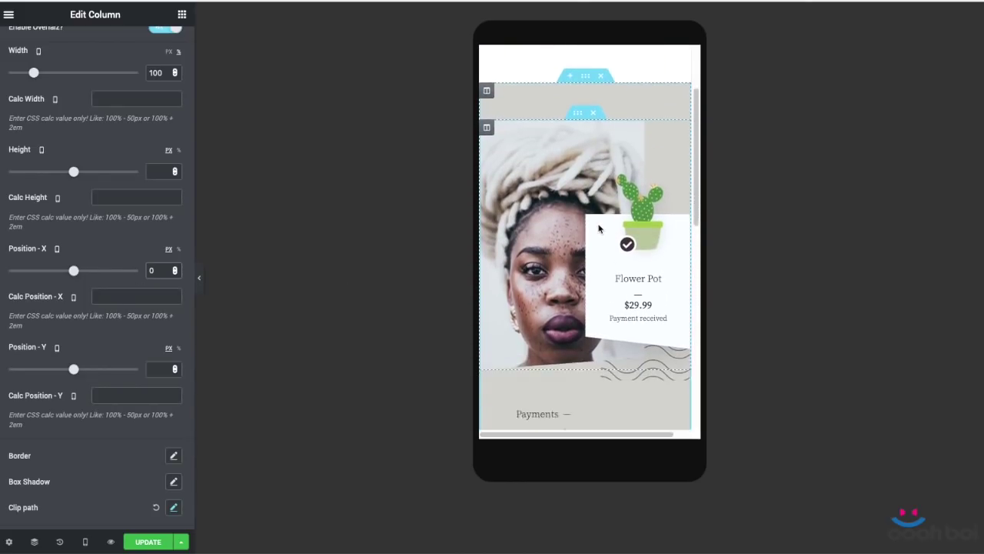
scroll(599, 228, down, 2)
scroll(602, 230, down, 1)
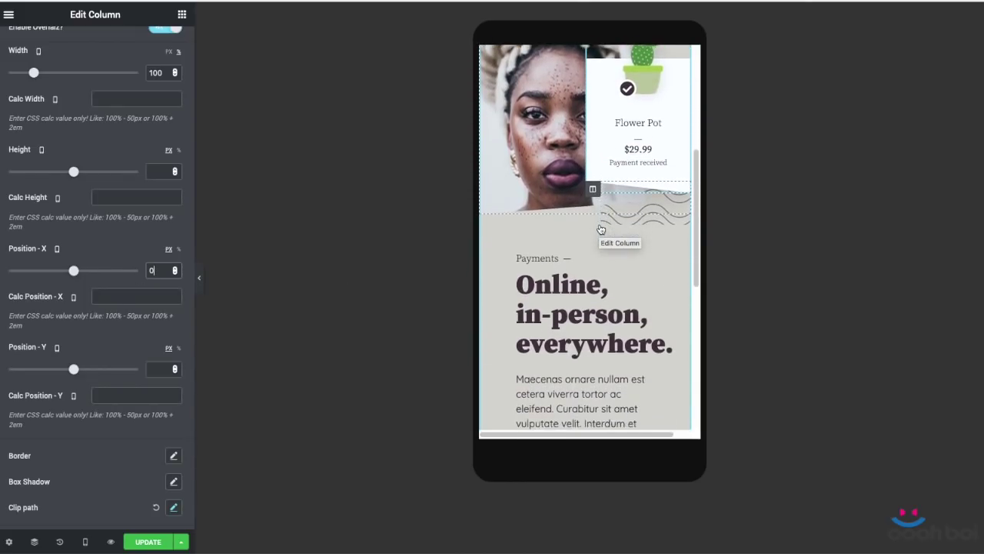
scroll(597, 331, down, 2)
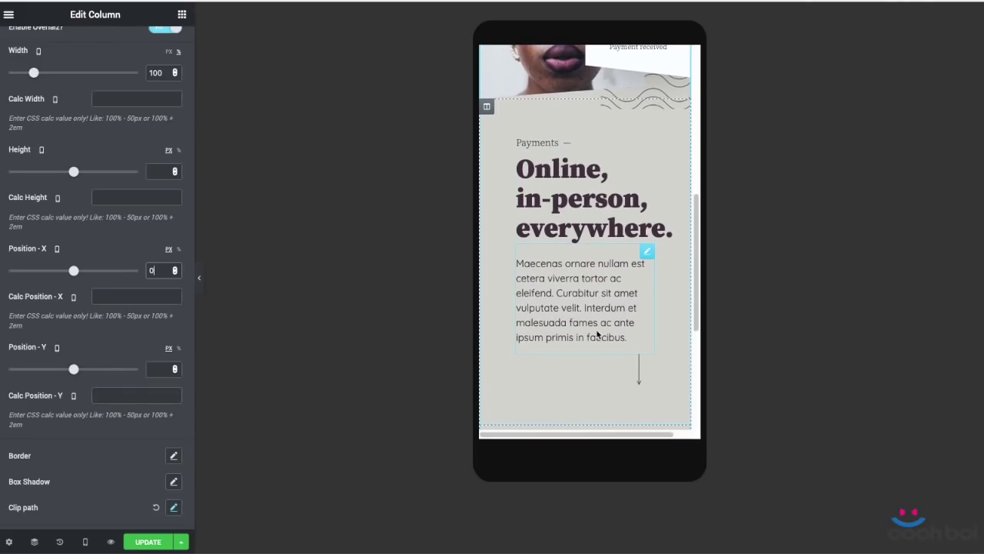
scroll(597, 330, up, 1)
scroll(597, 331, up, 5)
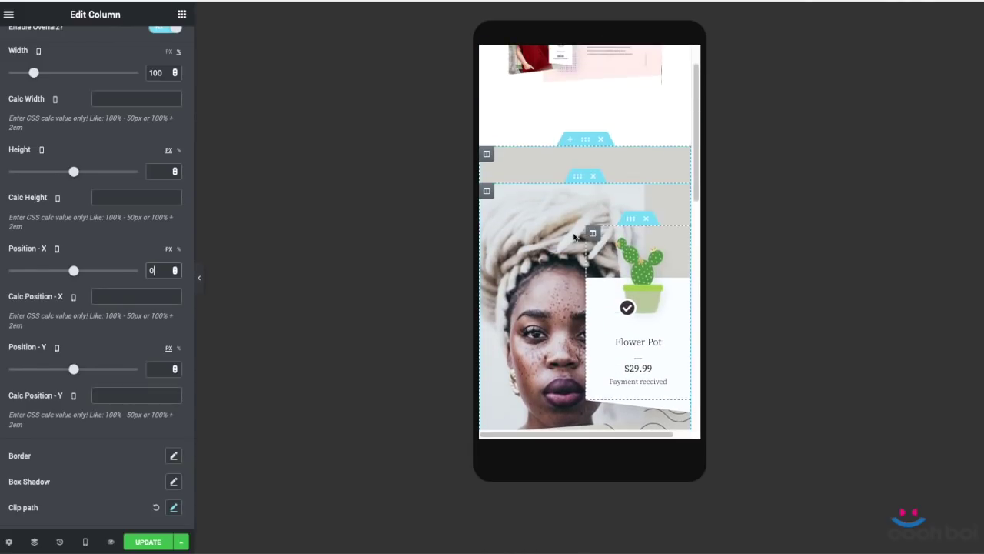
click(487, 194)
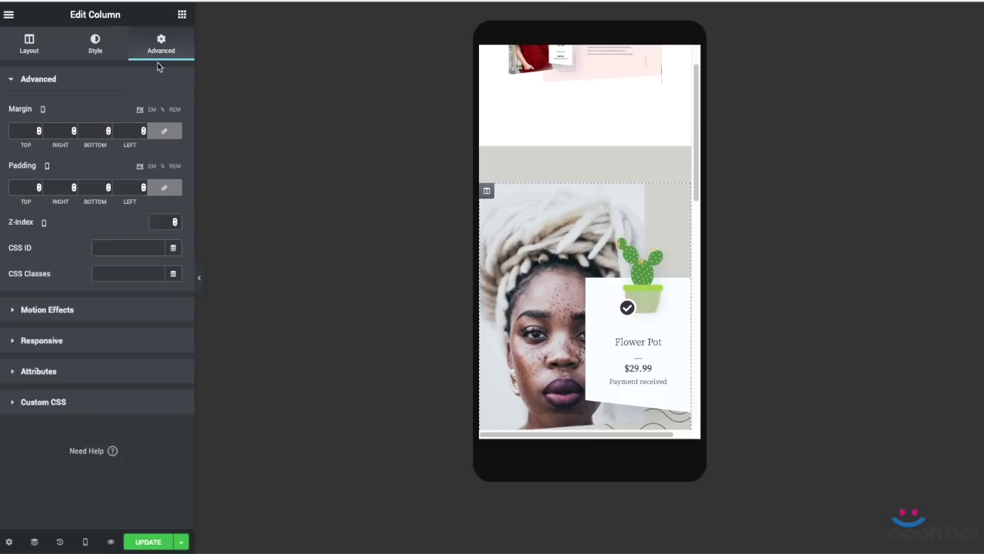
- Unlink the portrait column's padding and enter 20 top, 5 right, 10 bottom, 50 left
click(164, 184)
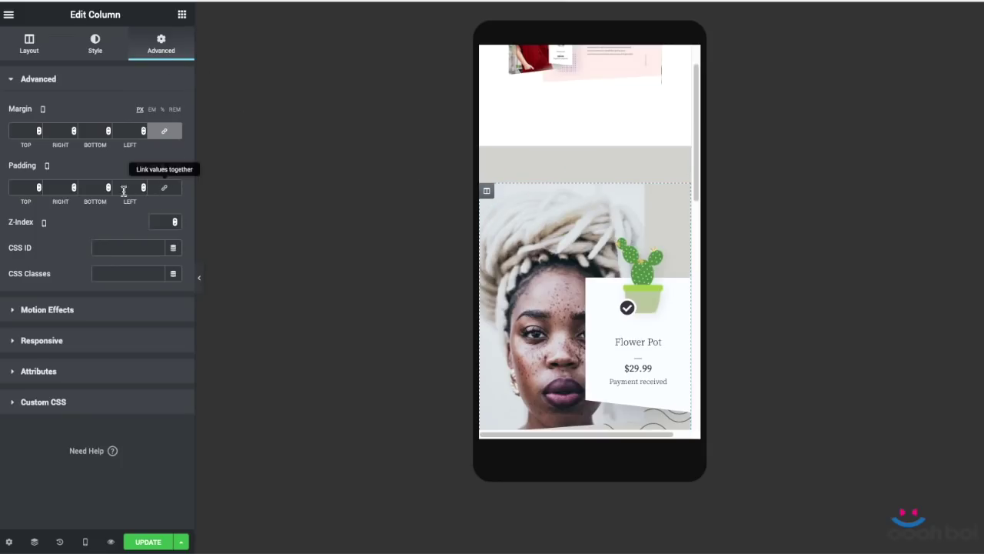
click(25, 188)
text(20)
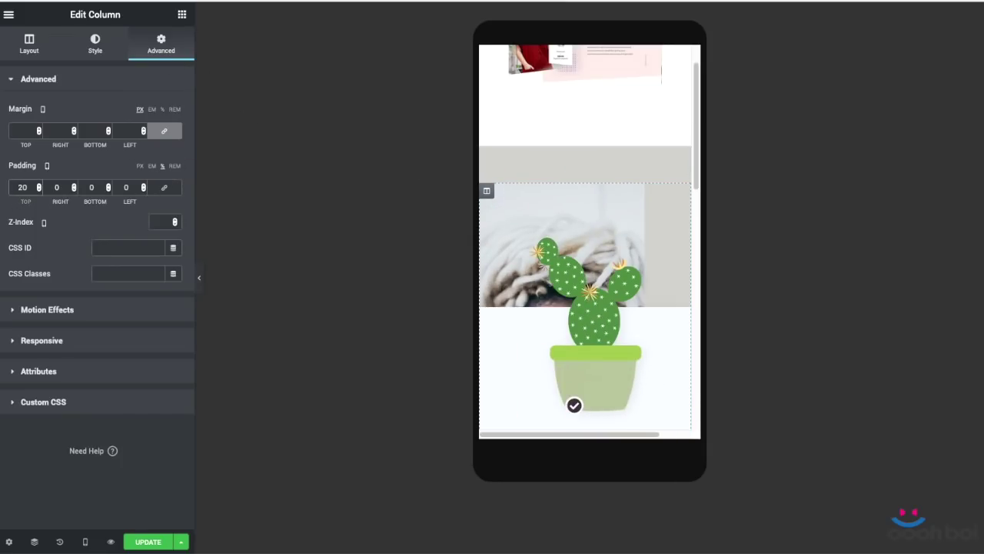
click(59, 188)
text(5)
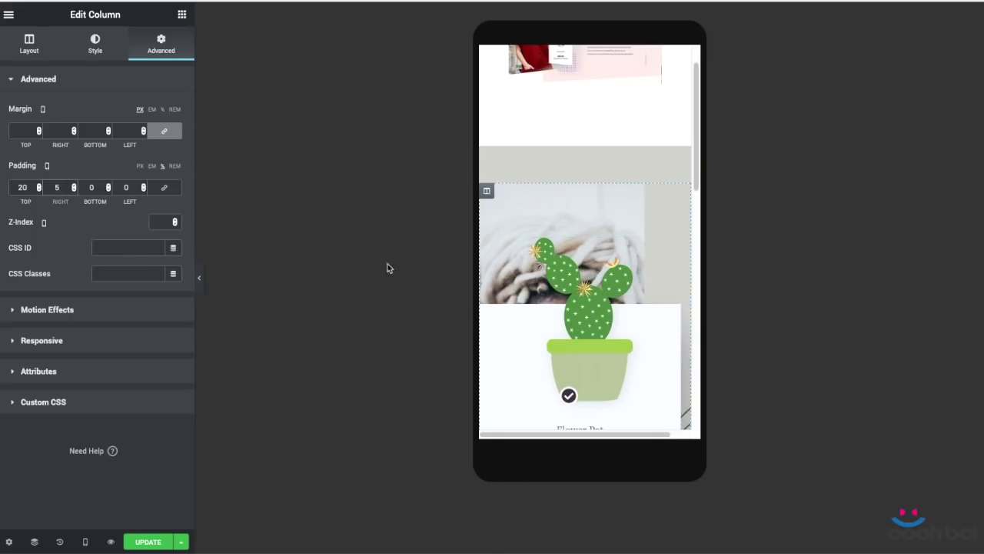
click(98, 185)
text(10)
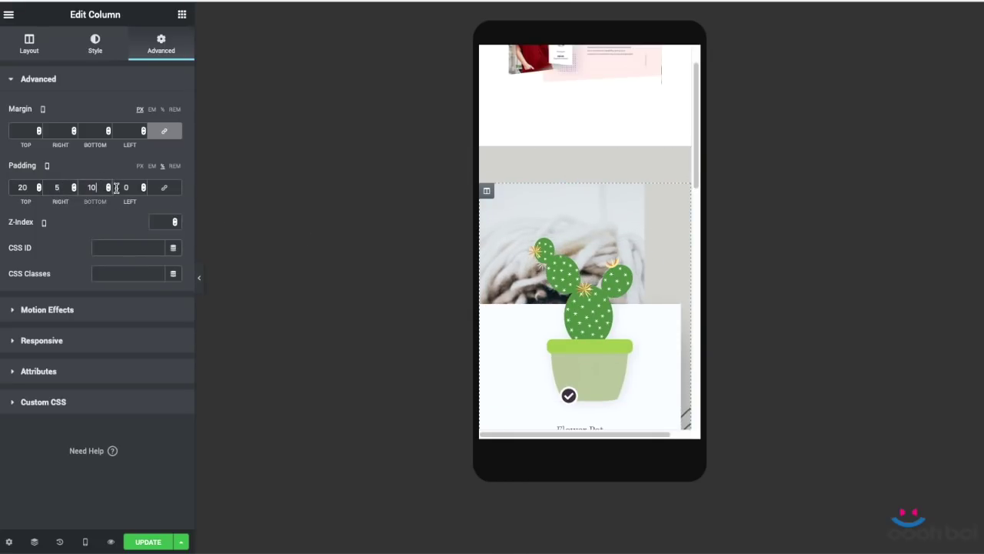
click(129, 187)
text(50)
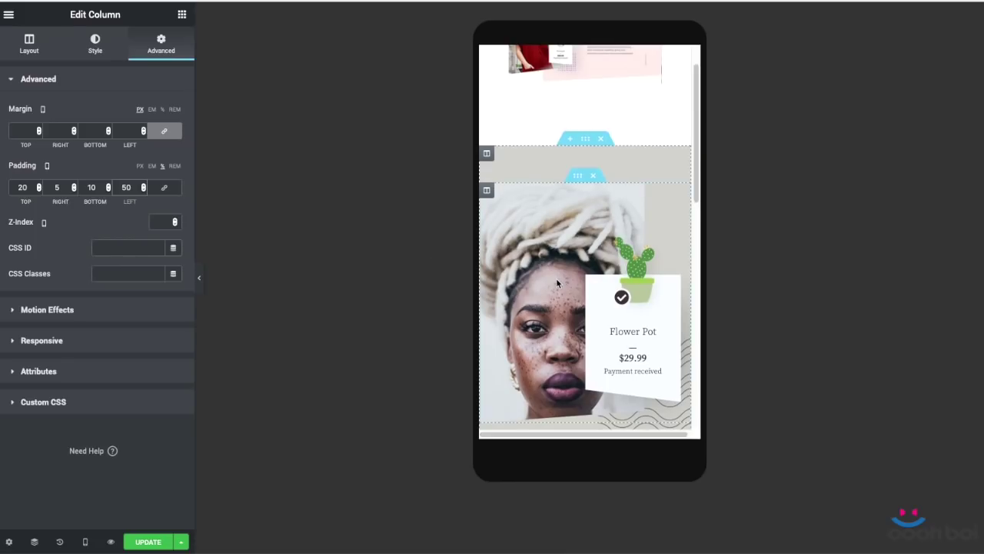
scroll(599, 269, down, 2)
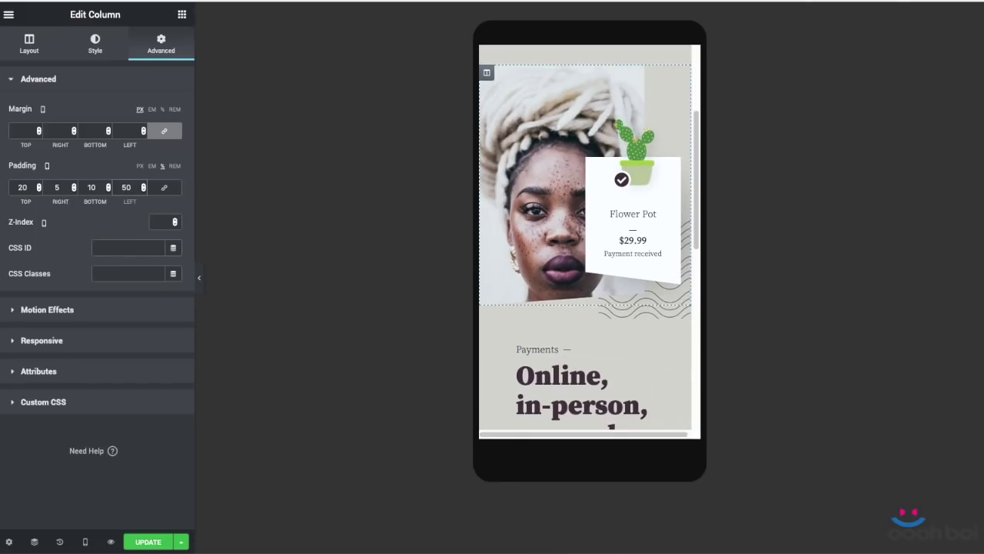
- Set the product box section's background overlay Position X to 10% on mobile
drag(645, 435, 509, 434)
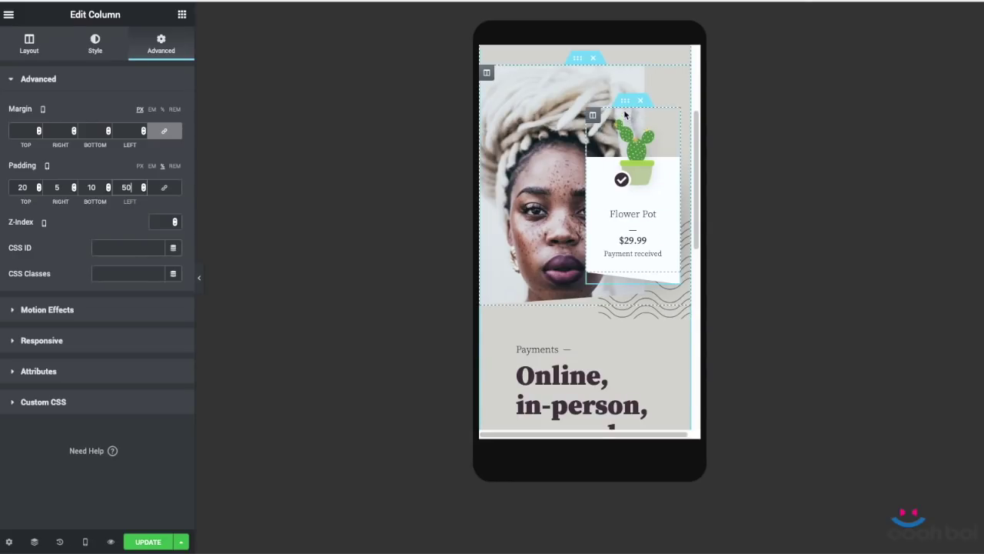
click(625, 103)
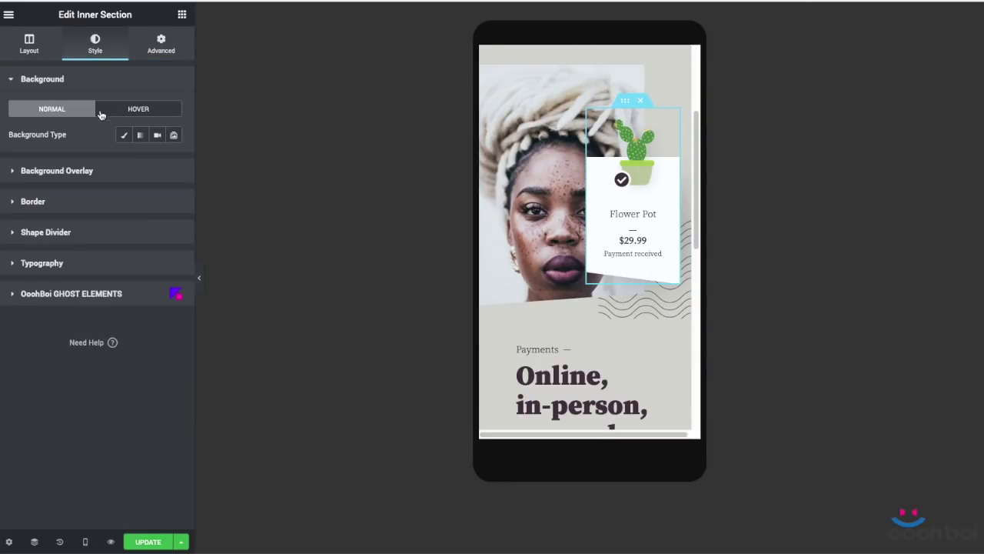
click(102, 170)
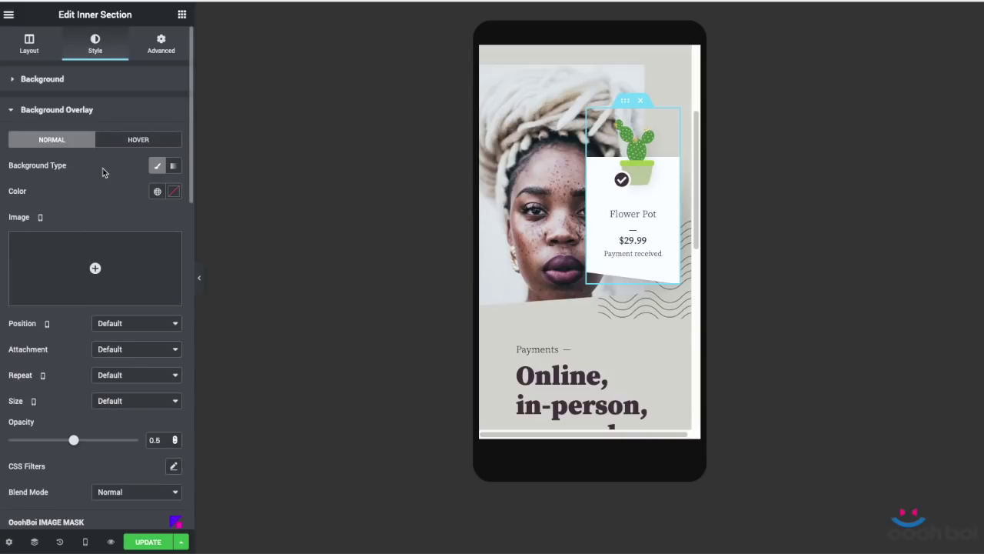
scroll(116, 231, down, 7)
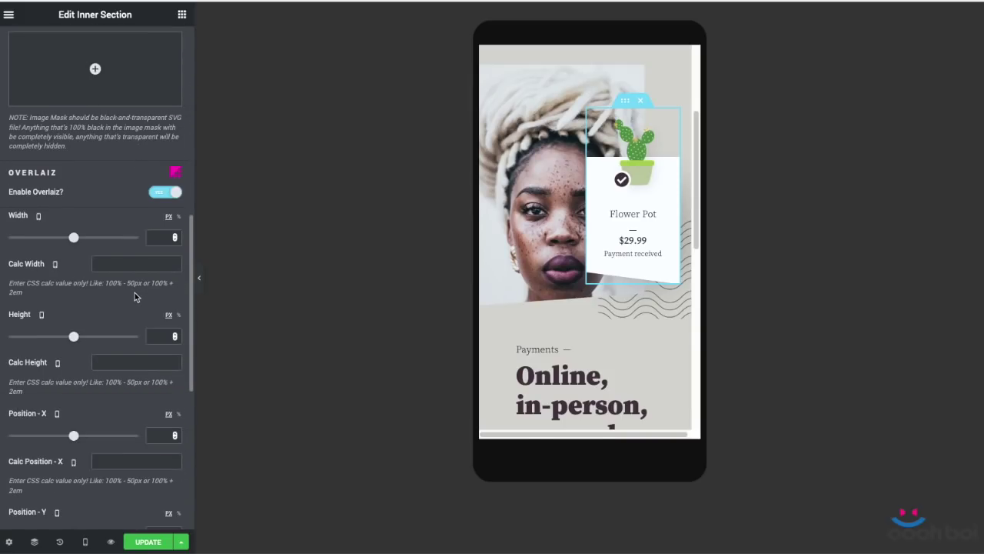
scroll(134, 296, down, 2)
scroll(134, 297, down, 1)
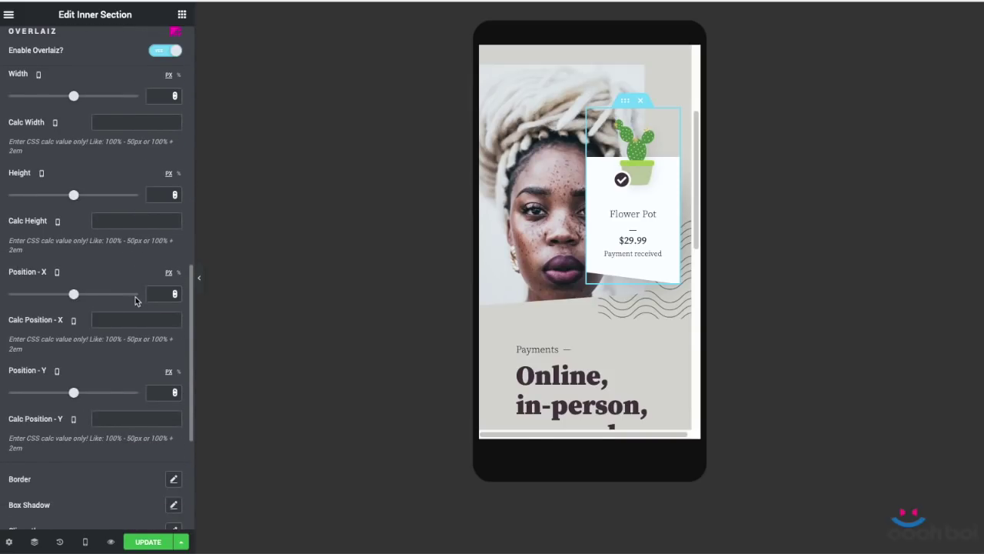
click(178, 273)
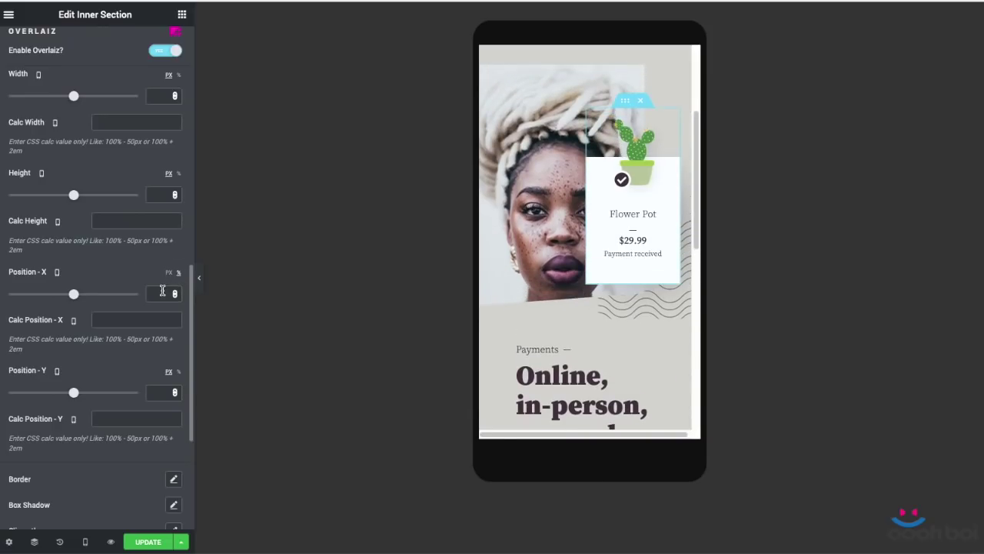
click(158, 293)
text(10)
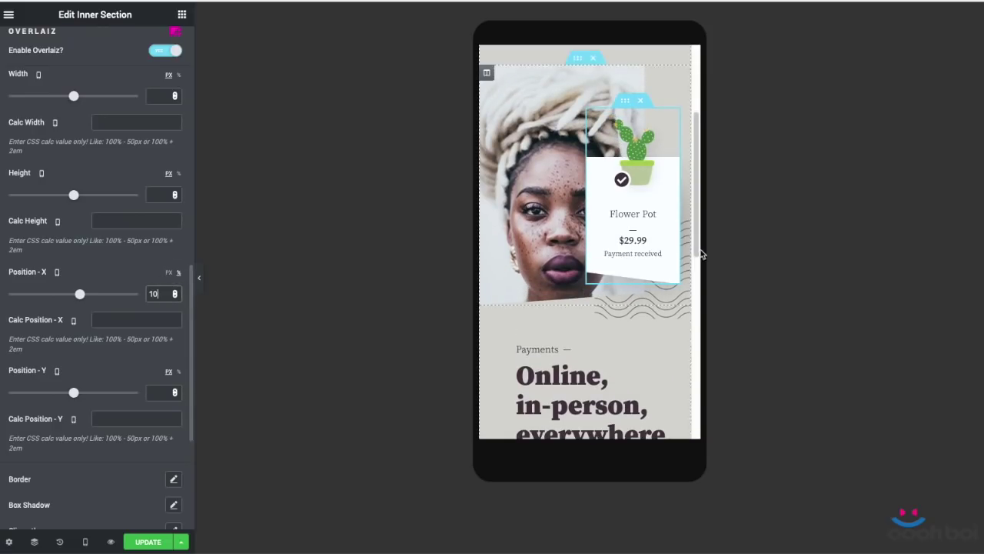
scroll(656, 315, down, 5)
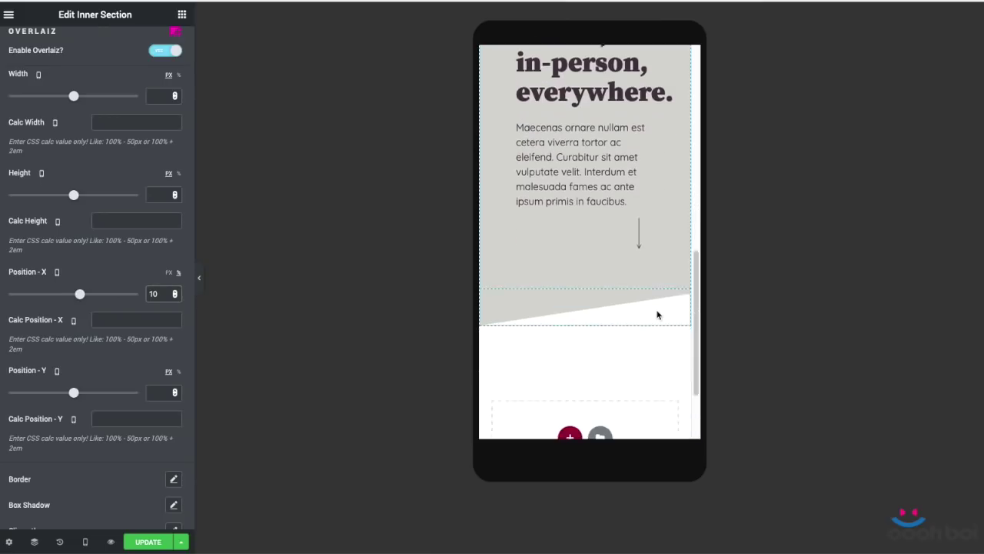
scroll(656, 316, up, 2)
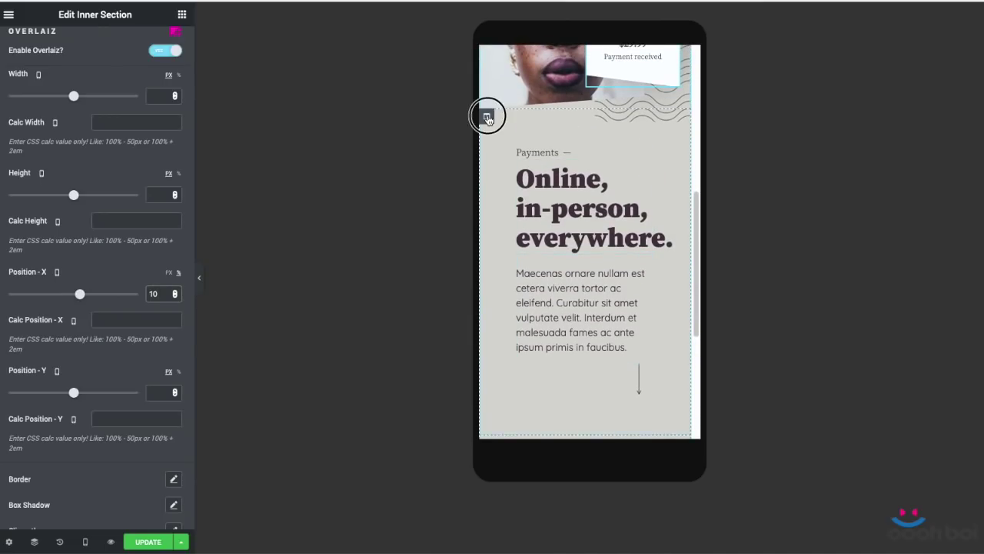
- Select the text column and set all its linked padding sides to 30
click(487, 117)
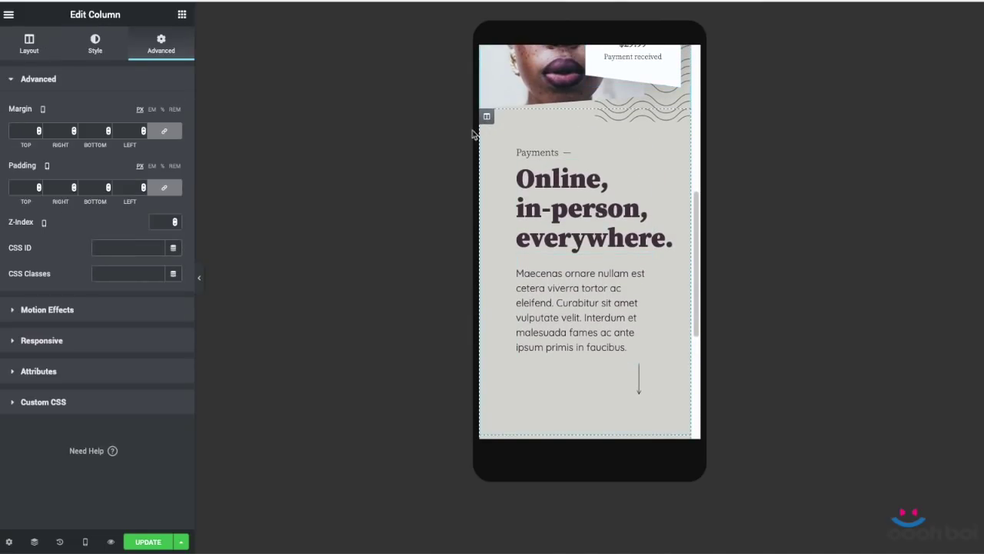
click(164, 187)
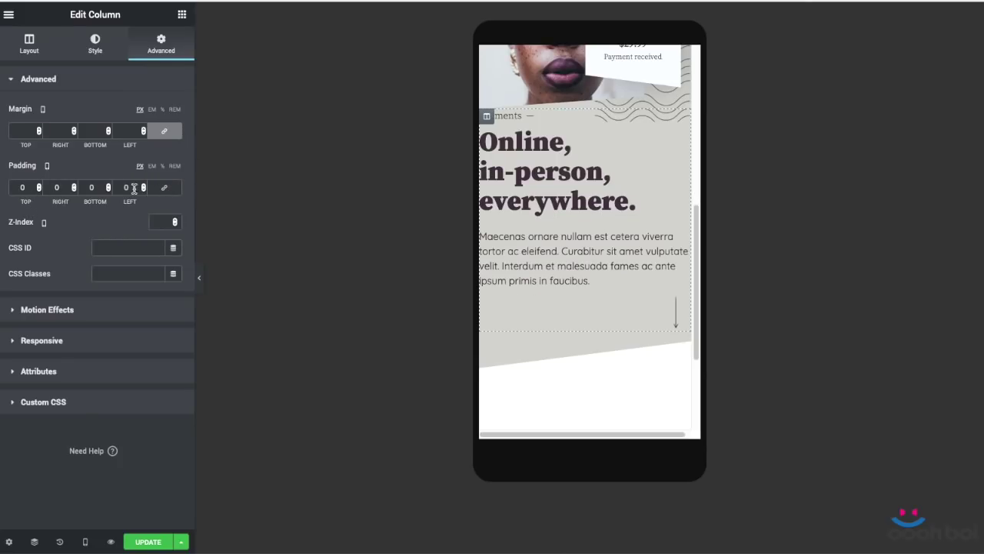
click(164, 188)
double_click(17, 187)
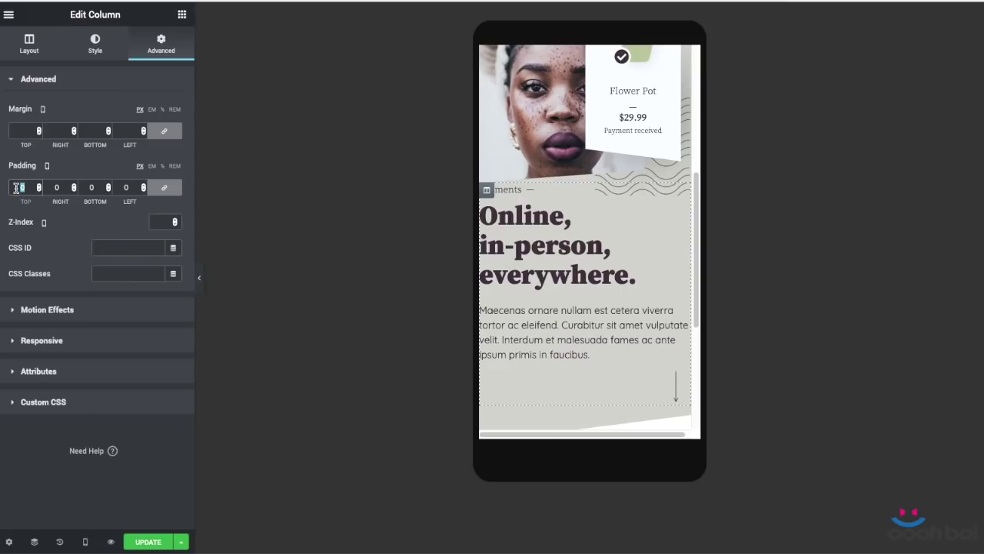
text(30)
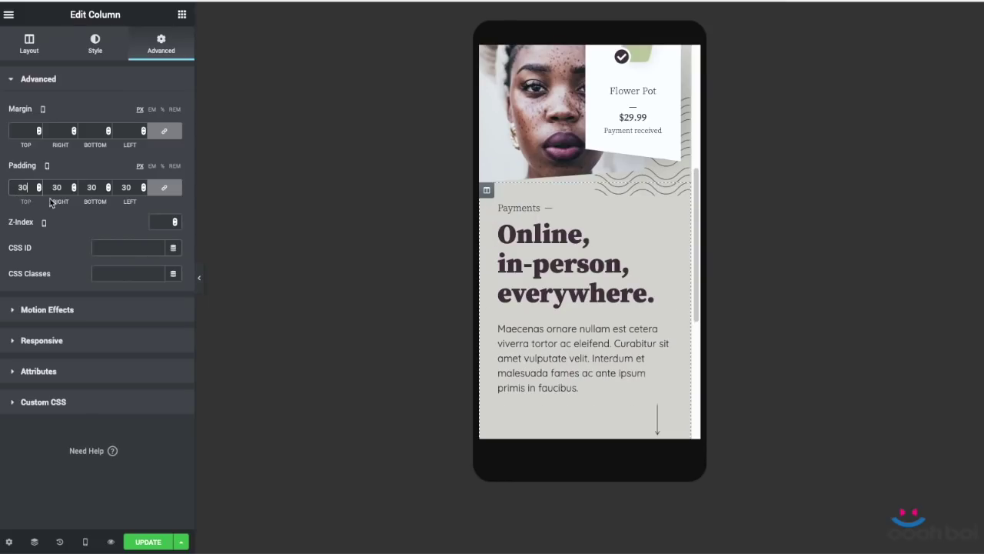
- Unlink the padding and change top to 60 and bottom to 0, keeping 30 left and right
click(169, 188)
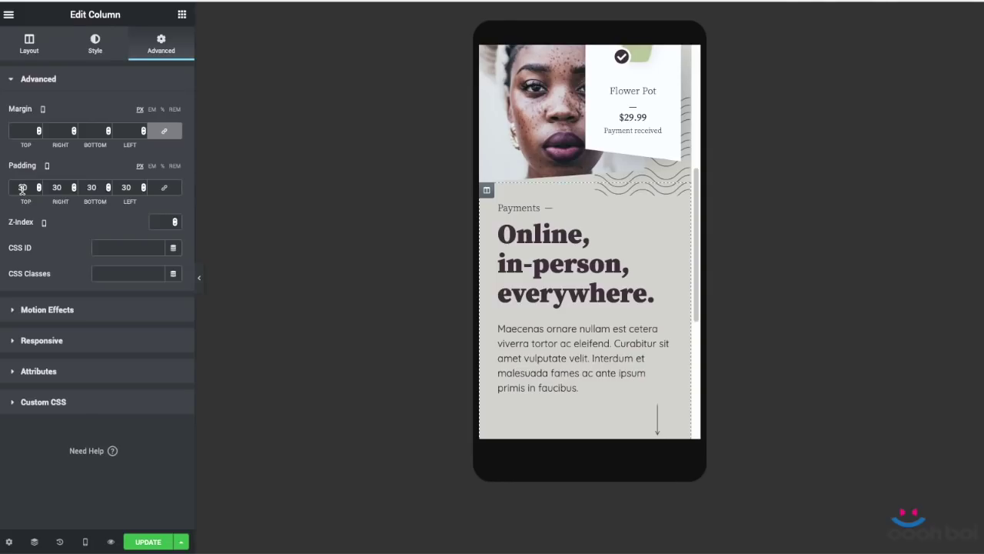
click(15, 189)
text(6)
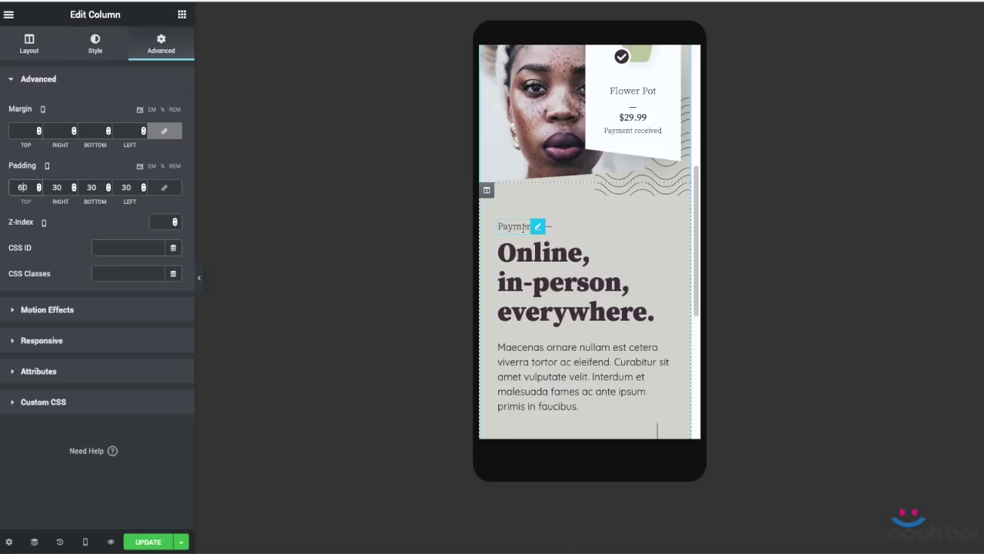
scroll(547, 267, down, 1)
scroll(547, 268, down, 1)
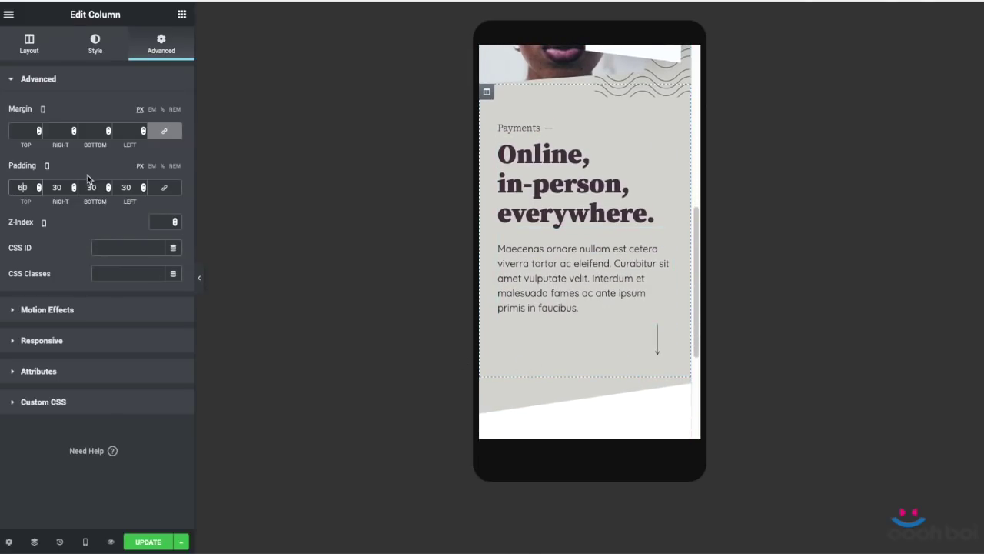
text(0)
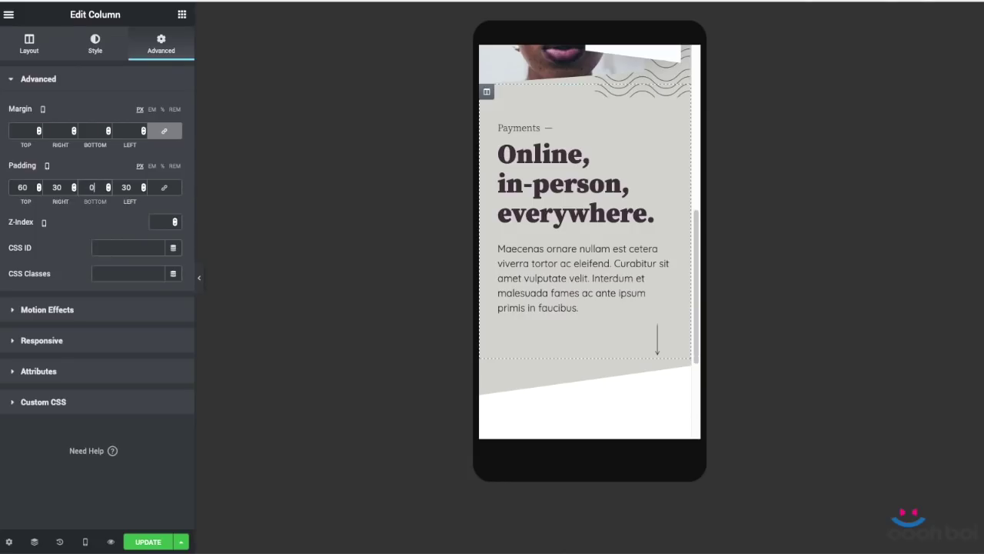
scroll(576, 250, up, 3)
scroll(578, 255, up, 3)
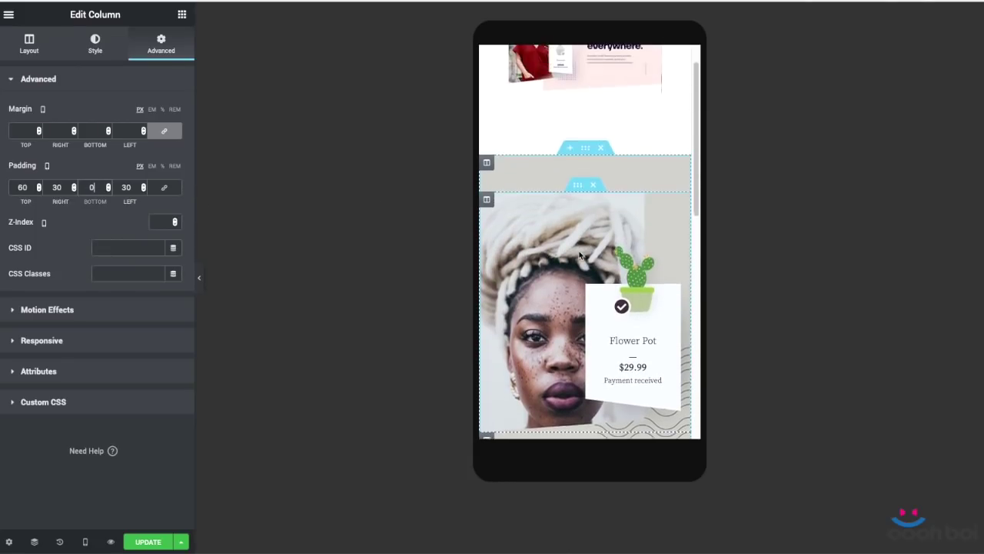
scroll(581, 255, down, 3)
scroll(581, 254, down, 1)
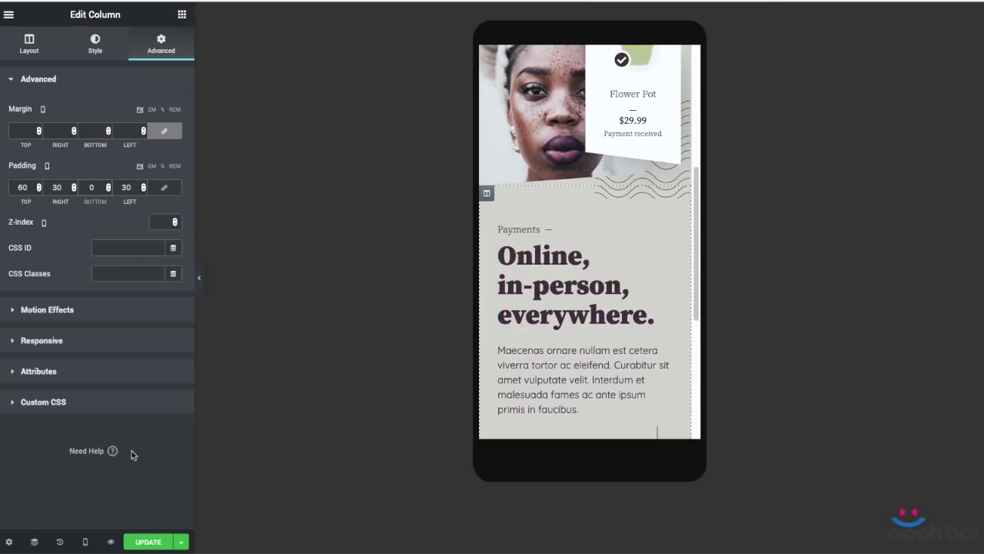
click(84, 541)
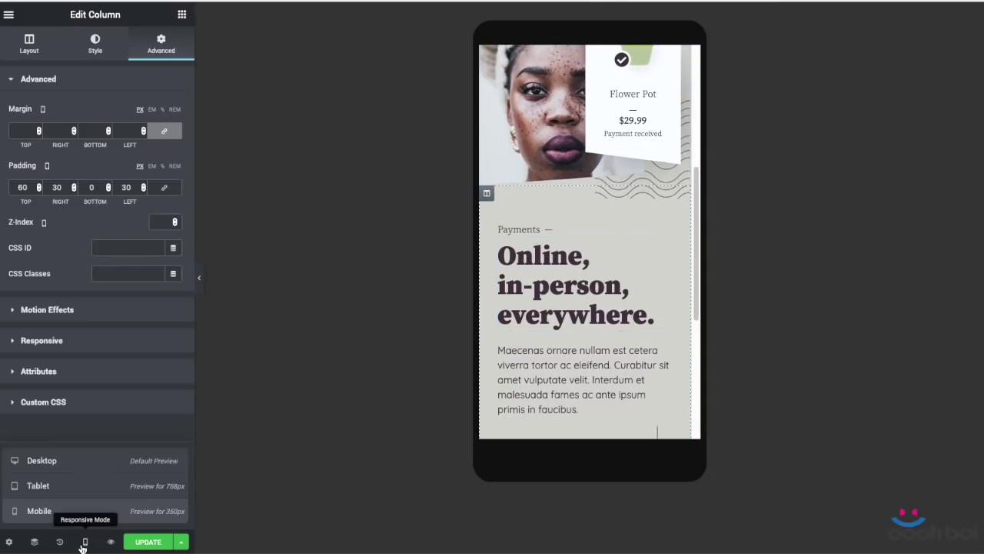
- Preview the layout at tablet width, then switch back to desktop
click(90, 486)
scroll(760, 377, down, 1)
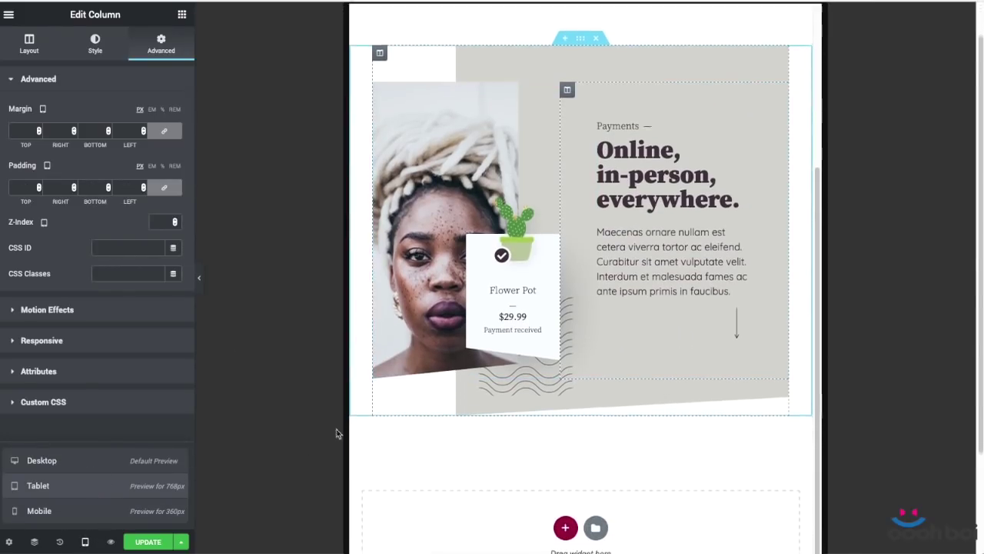
click(69, 456)
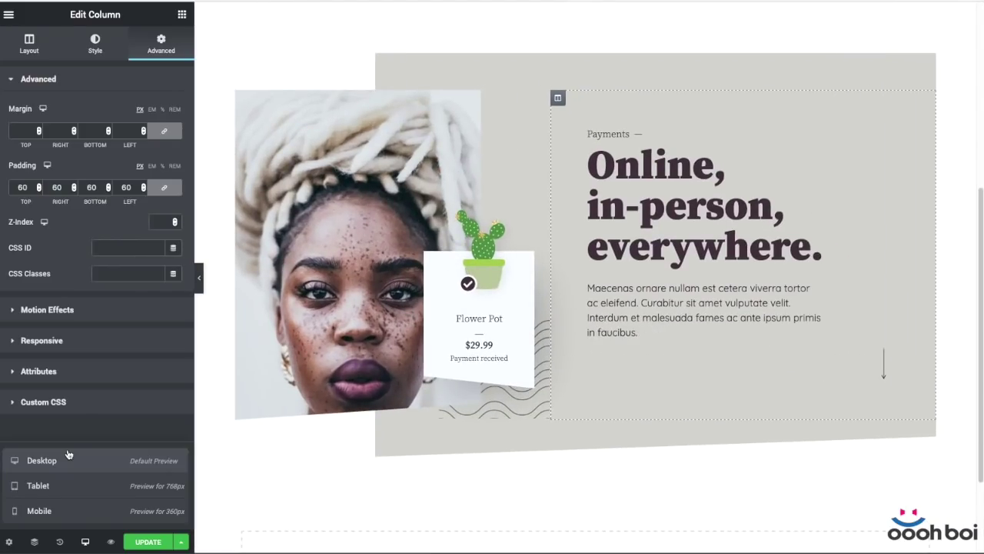
- Save the page with UPDATE and collapse the editor sidebar for a full-width view
click(148, 542)
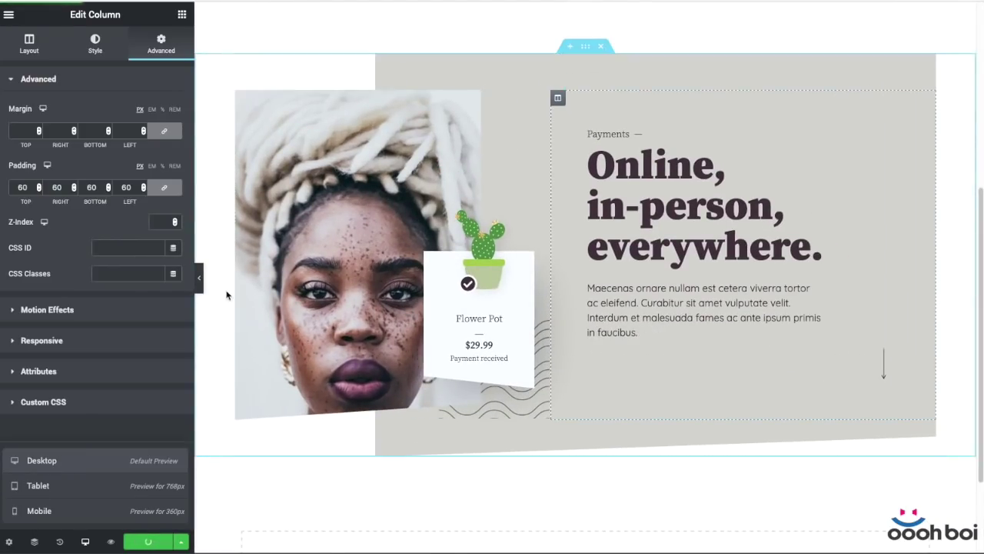
click(199, 276)
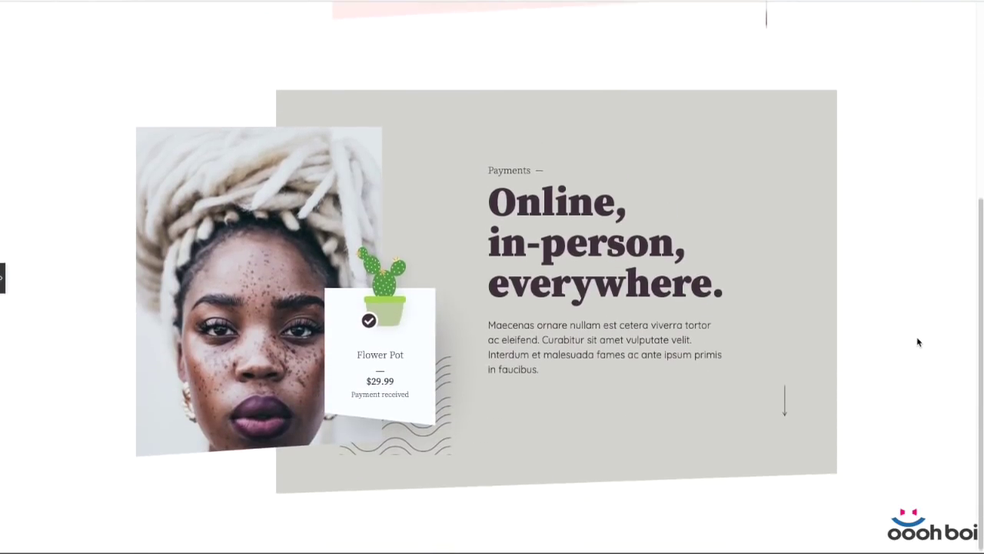
scroll(918, 343, up, 3)
scroll(918, 343, down, 3)
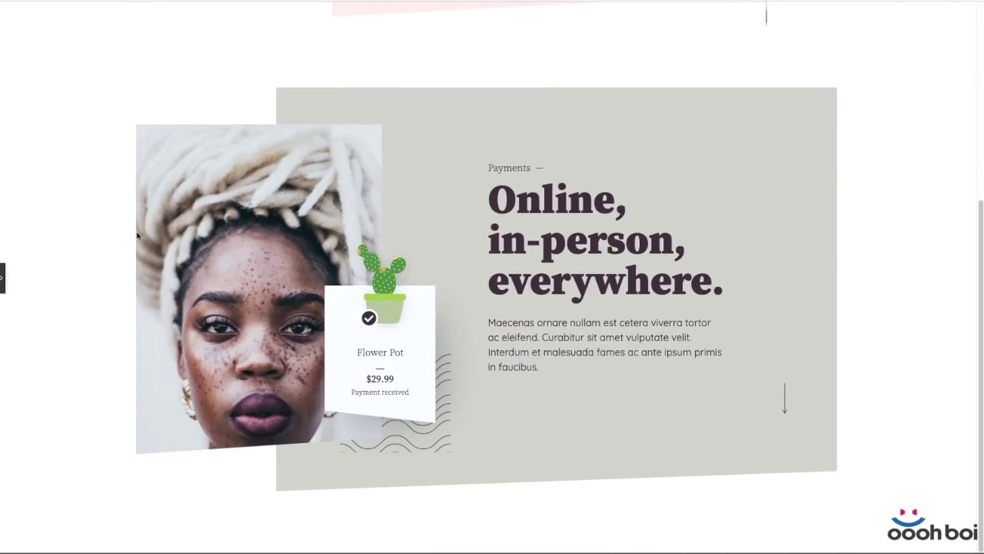
key(ctrl+p)
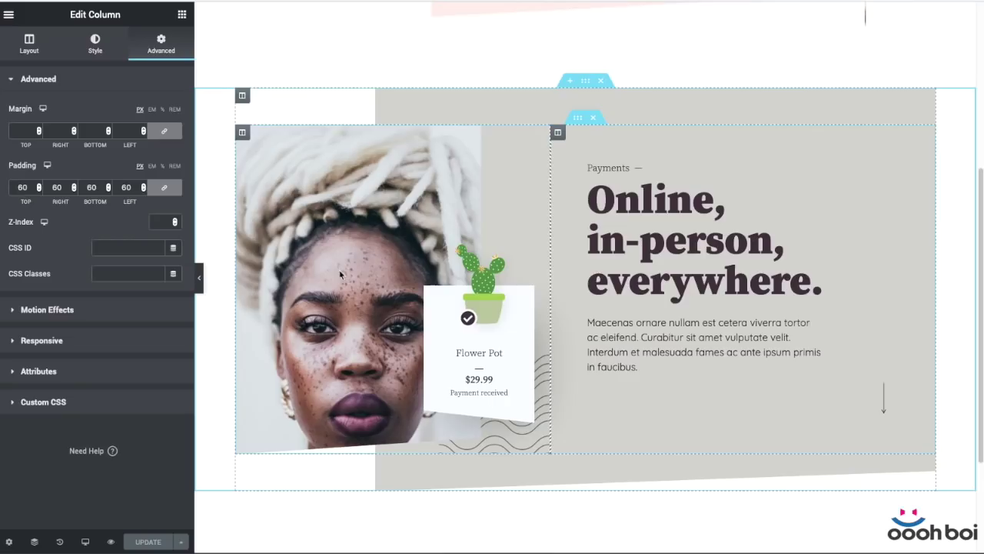
click(200, 276)
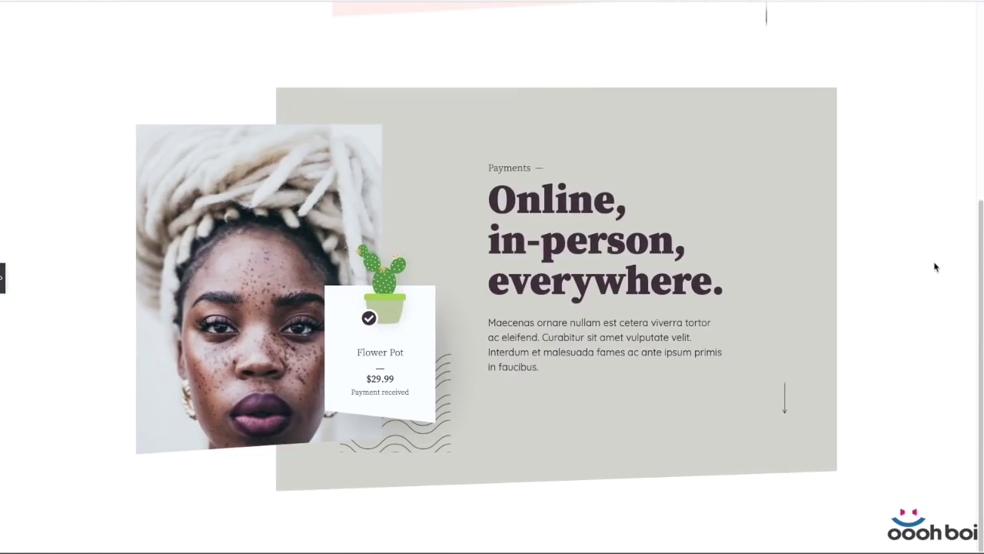